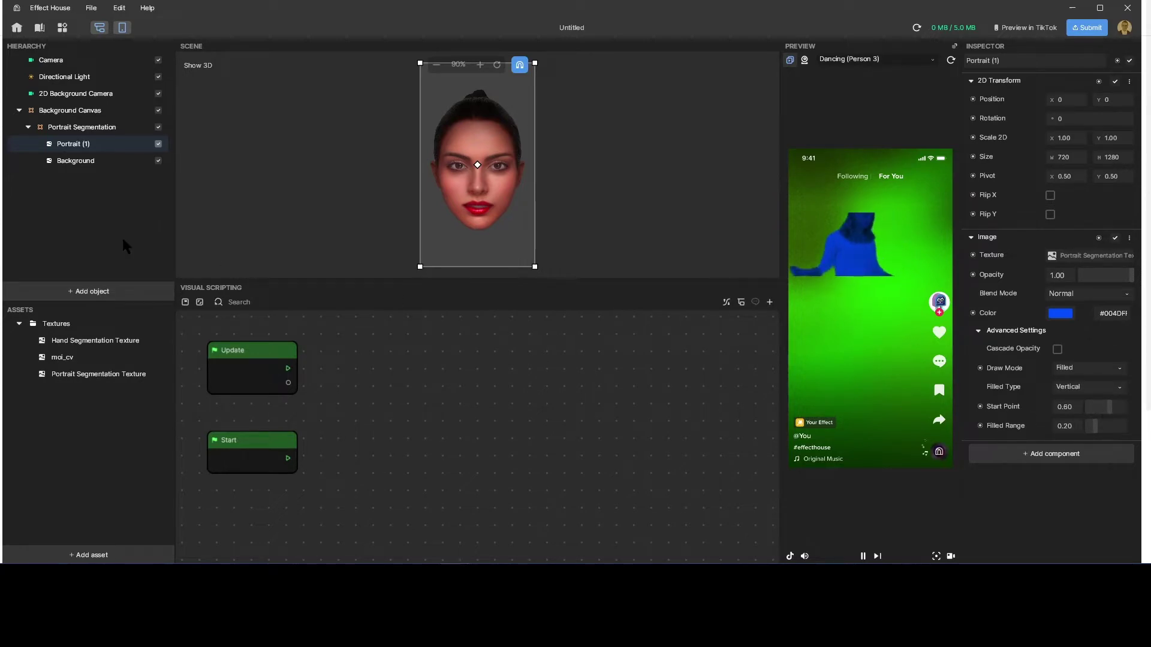
- Delete the Background Canvas with its portrait segmentation, and the 2D Background Camera
{"action": "left_click", "coordinate": [62, 111]}
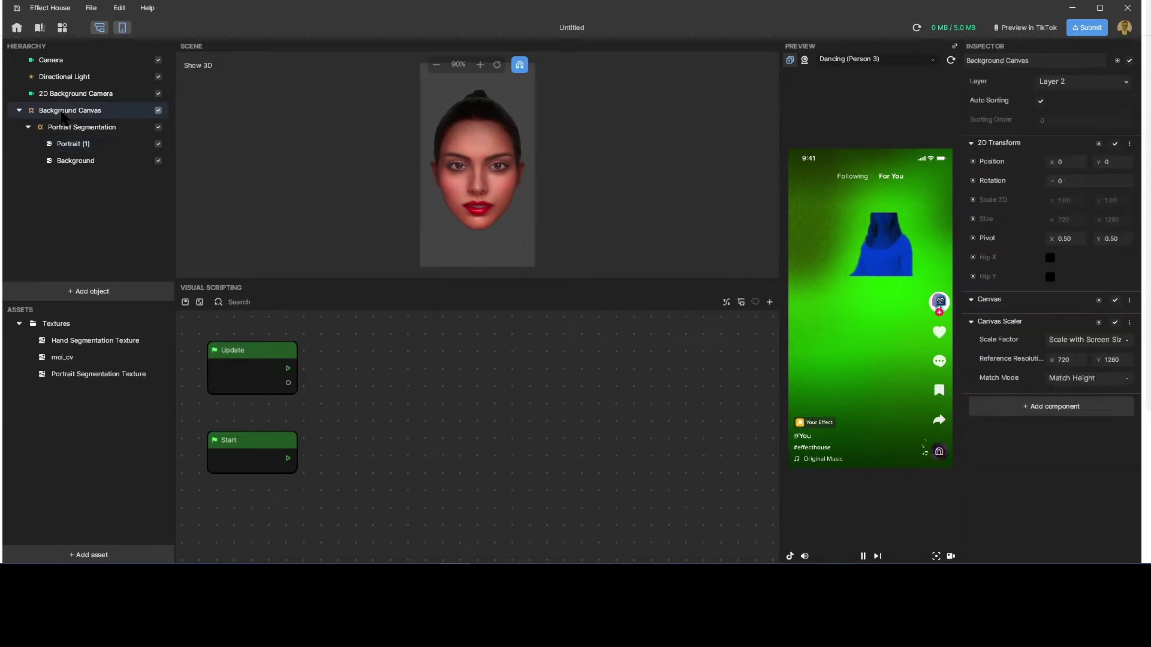
{"action": "key", "text": "Delete"}
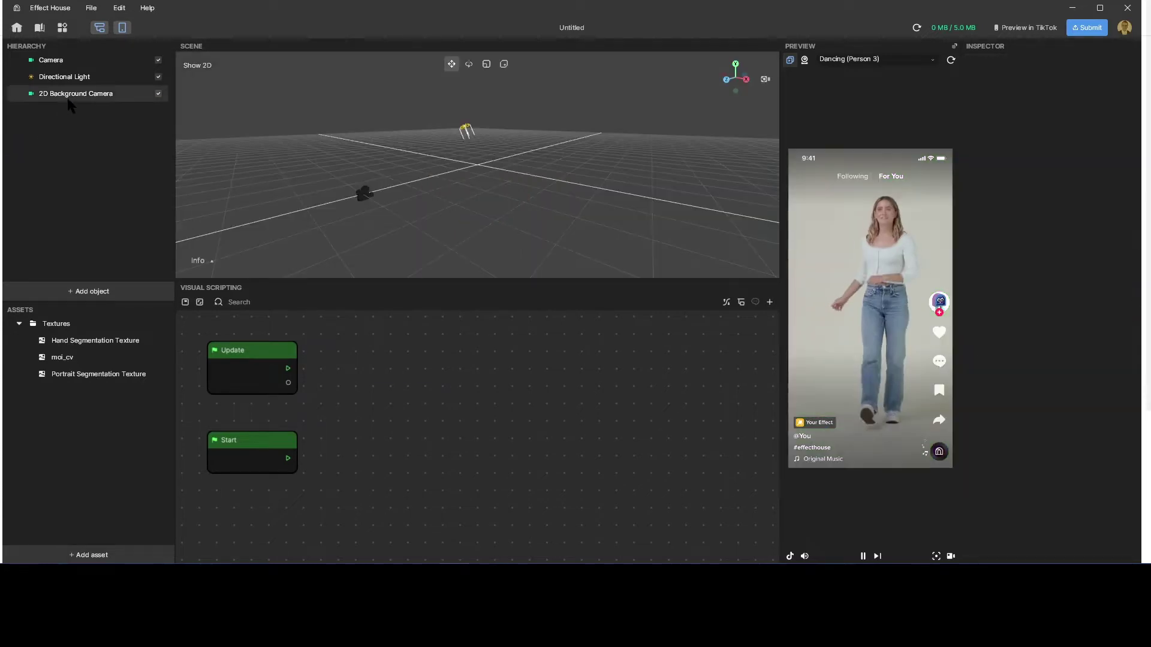
{"action": "key", "text": "Delete"}
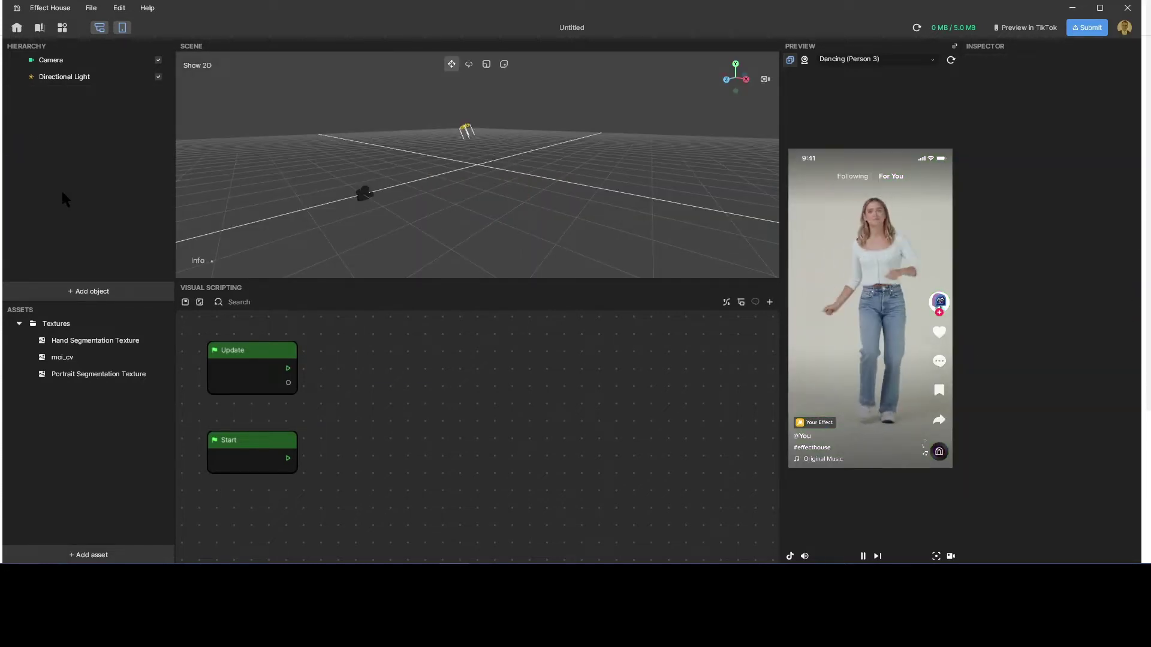
- Add a new Portrait Segmentation object to the scene
{"action": "left_click", "coordinate": [85, 294]}
{"action": "mouse_move", "coordinate": [162, 249]}
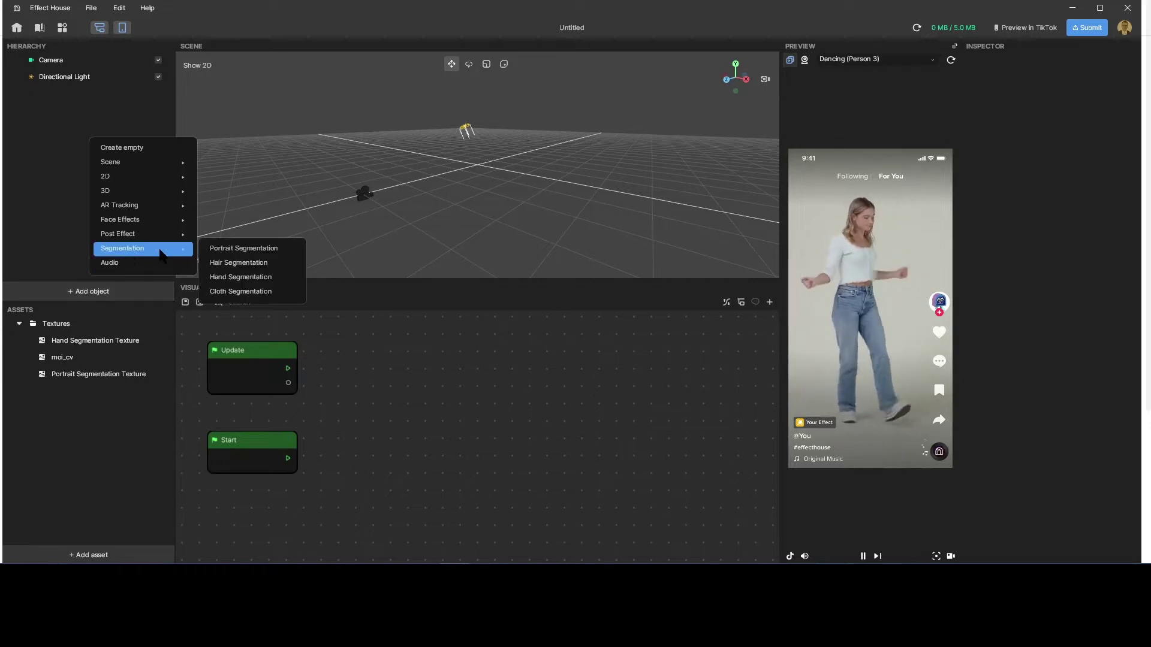
{"action": "left_click", "coordinate": [230, 251]}
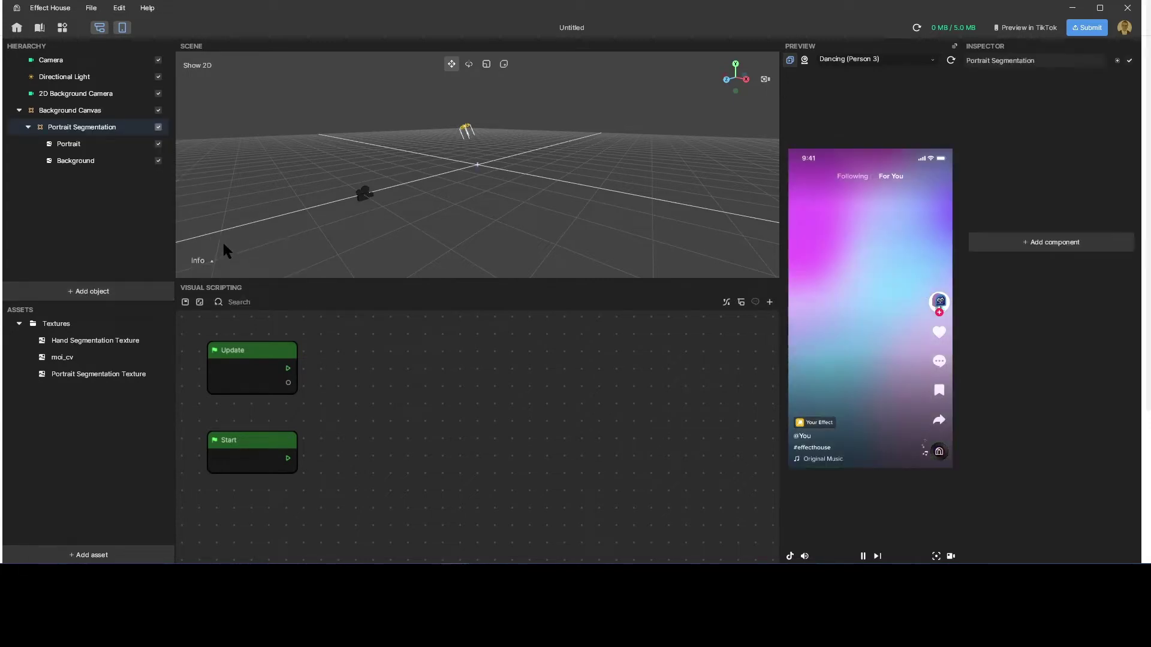
- Set the color of the Portrait image in the segmentation to red, #FF2619
{"action": "left_click", "coordinate": [120, 160]}
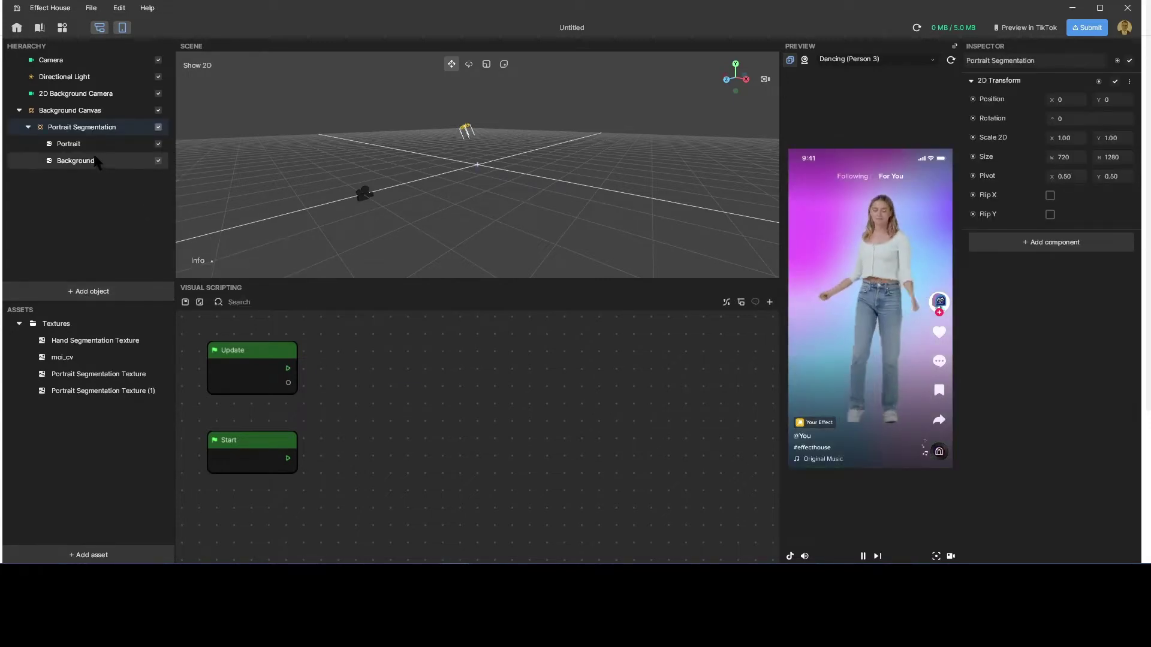
{"action": "left_click", "coordinate": [96, 144], "text": "shift"}
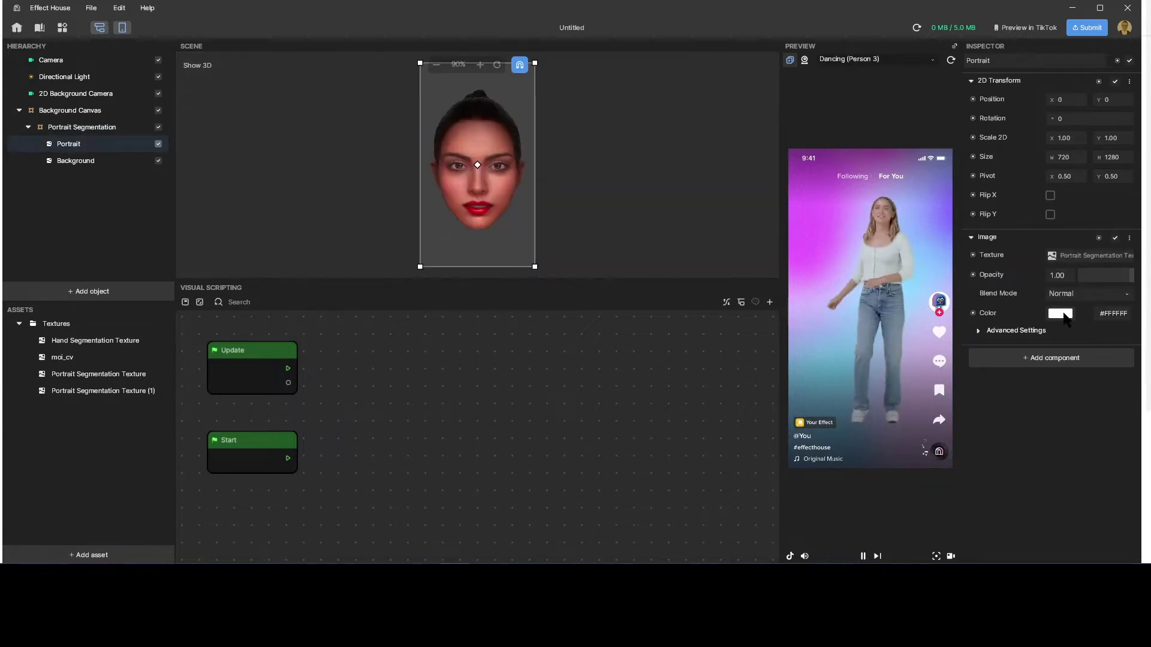
{"action": "left_click", "coordinate": [1060, 313]}
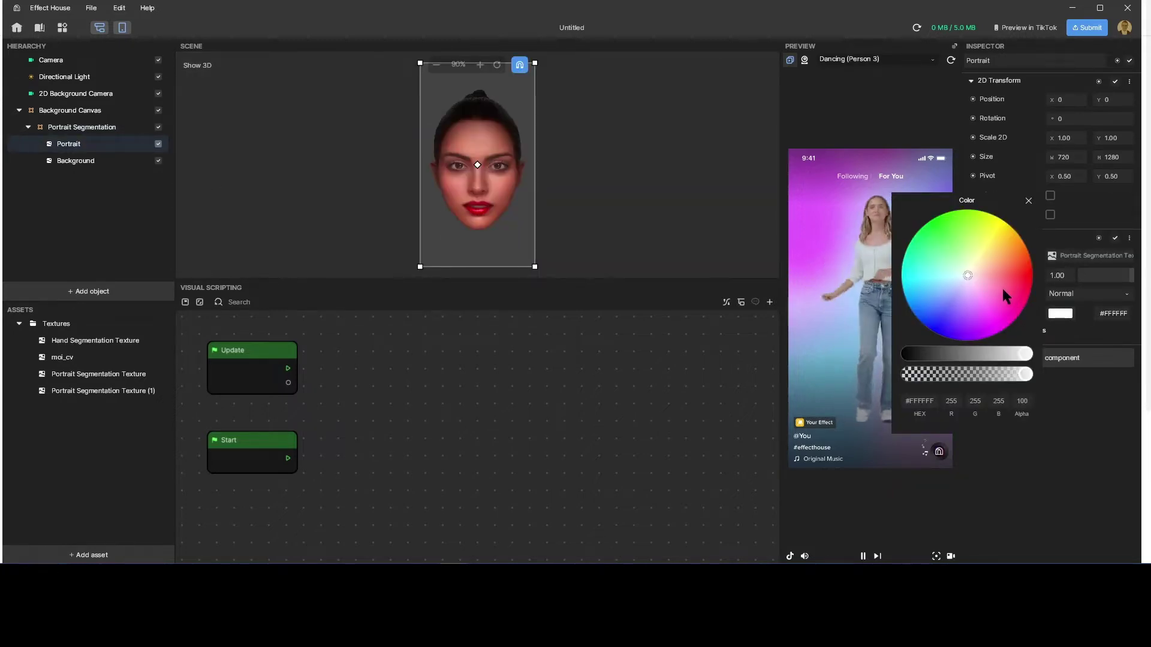
{"action": "left_click_drag", "start_coordinate": [990, 276], "coordinate": [1027, 273]}
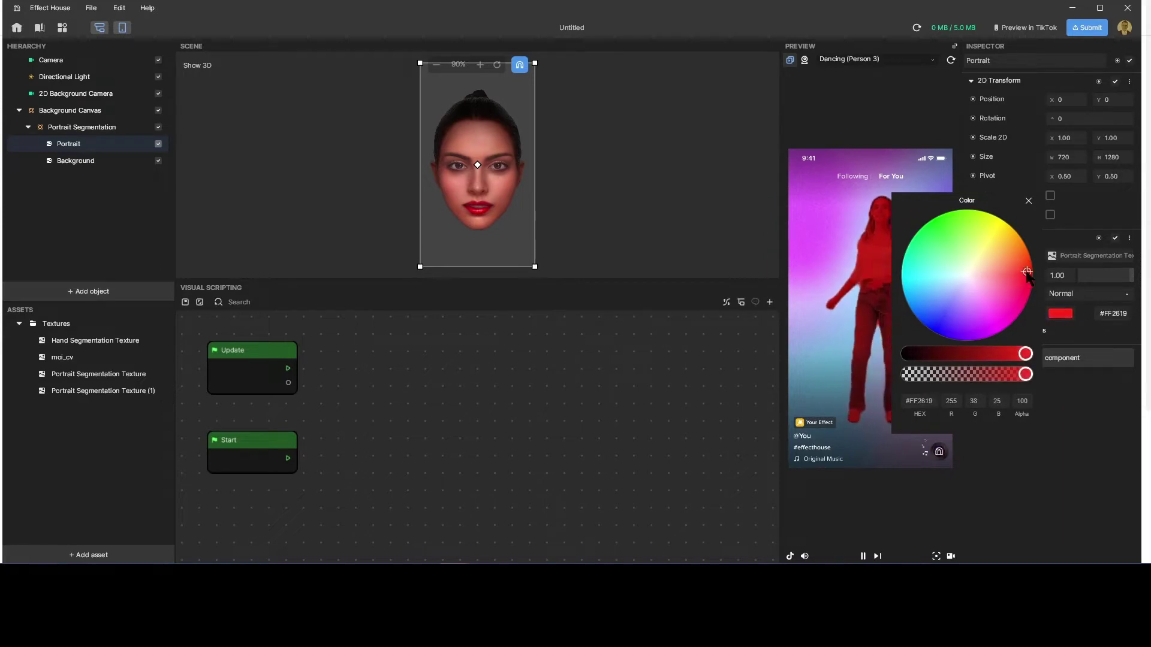
{"action": "left_click", "coordinate": [1029, 200]}
- Set the color of the segmentation's Background image to blue, #011DFF
{"action": "left_click", "coordinate": [98, 160]}
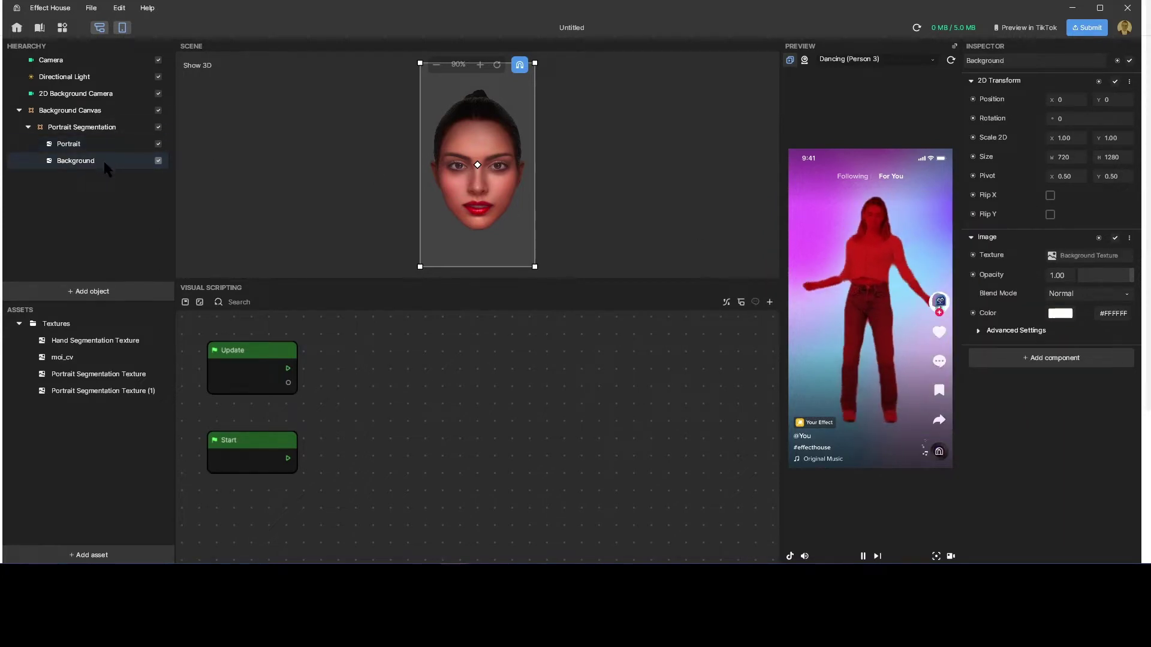
{"action": "left_click", "coordinate": [1060, 313]}
{"action": "left_click_drag", "start_coordinate": [966, 276], "coordinate": [924, 328]}
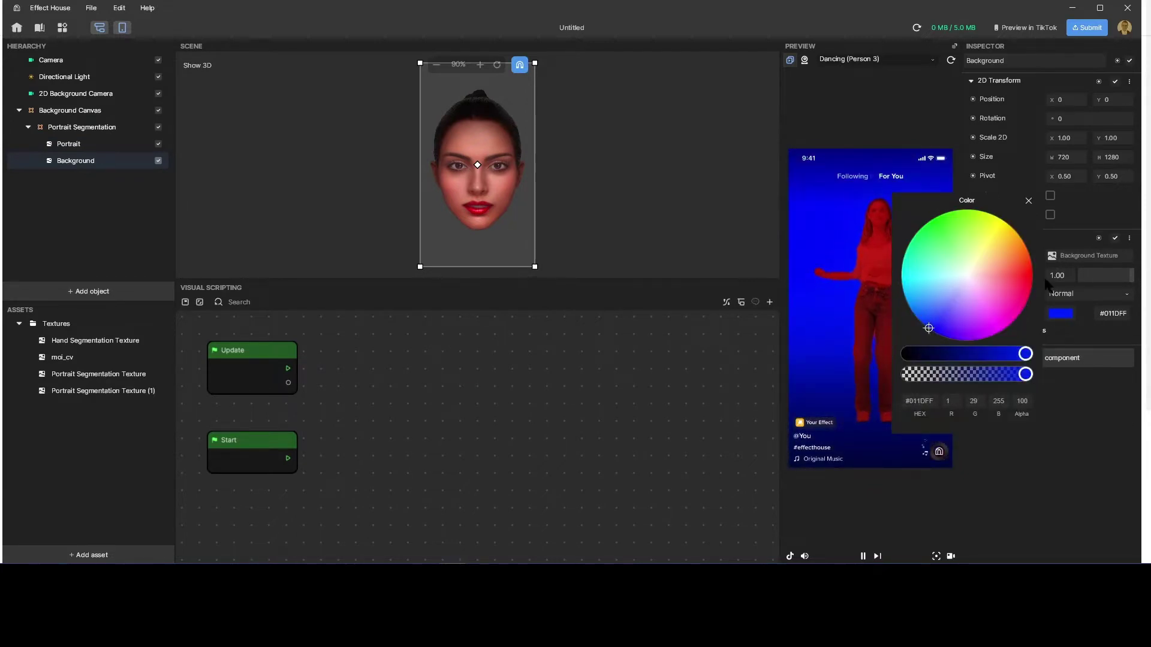
{"action": "left_click", "coordinate": [1029, 200]}
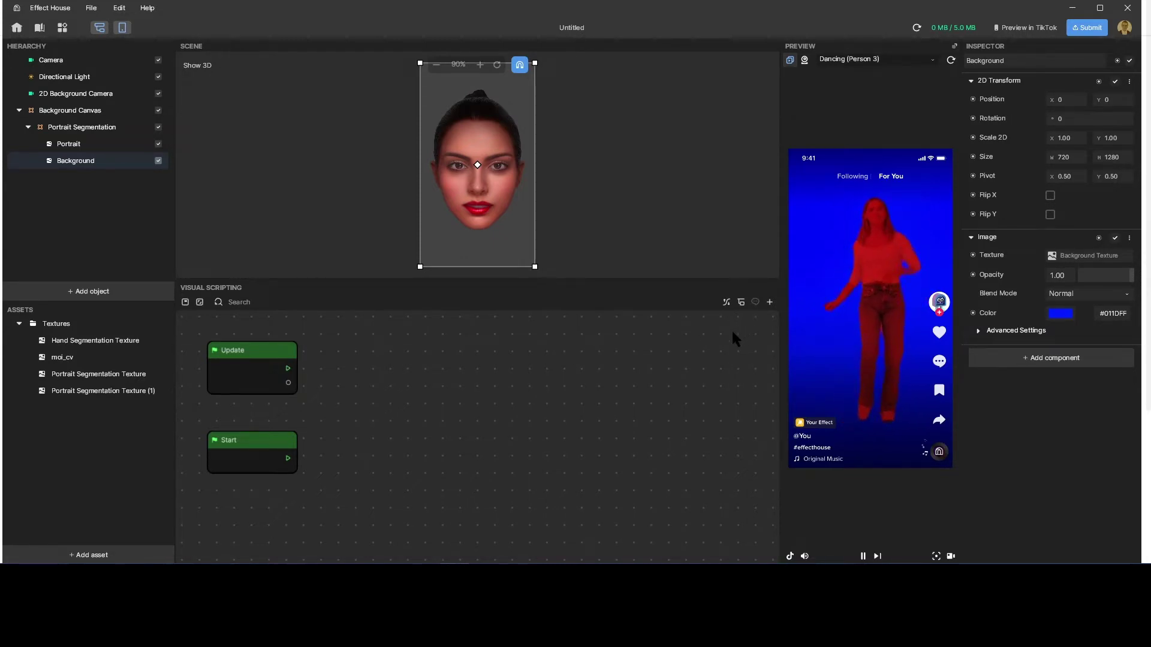
- Add a Screen Tap node to the visual scripting graph and place it beside the Update and Start nodes
{"action": "left_click", "coordinate": [769, 303]}
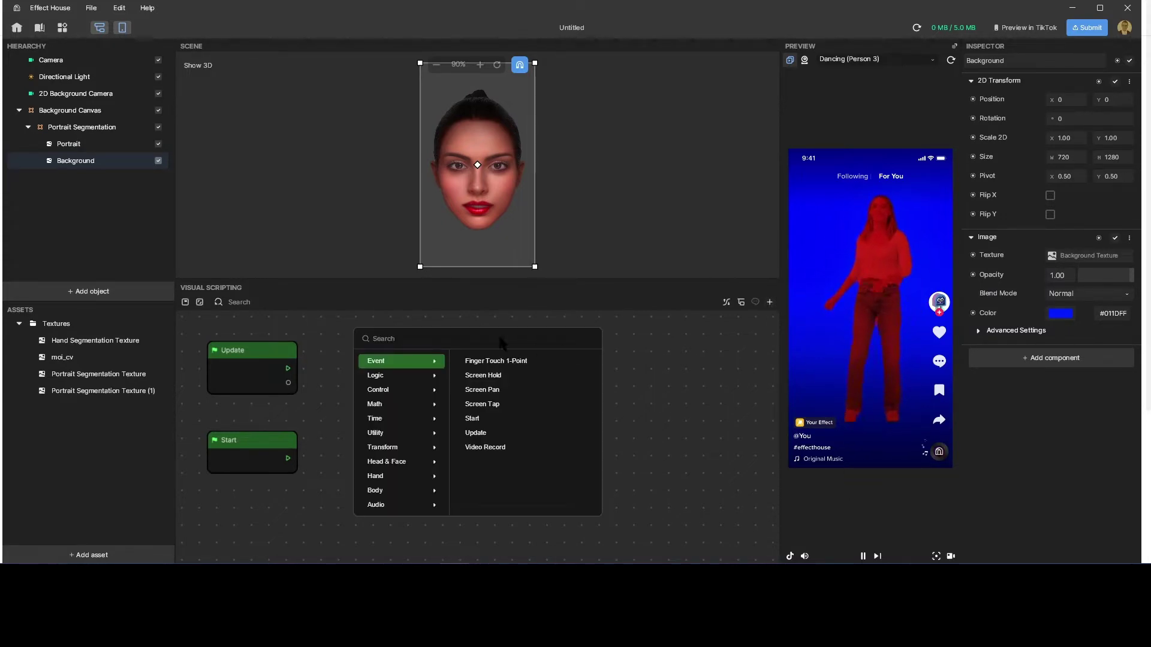
{"action": "left_click", "coordinate": [390, 339]}
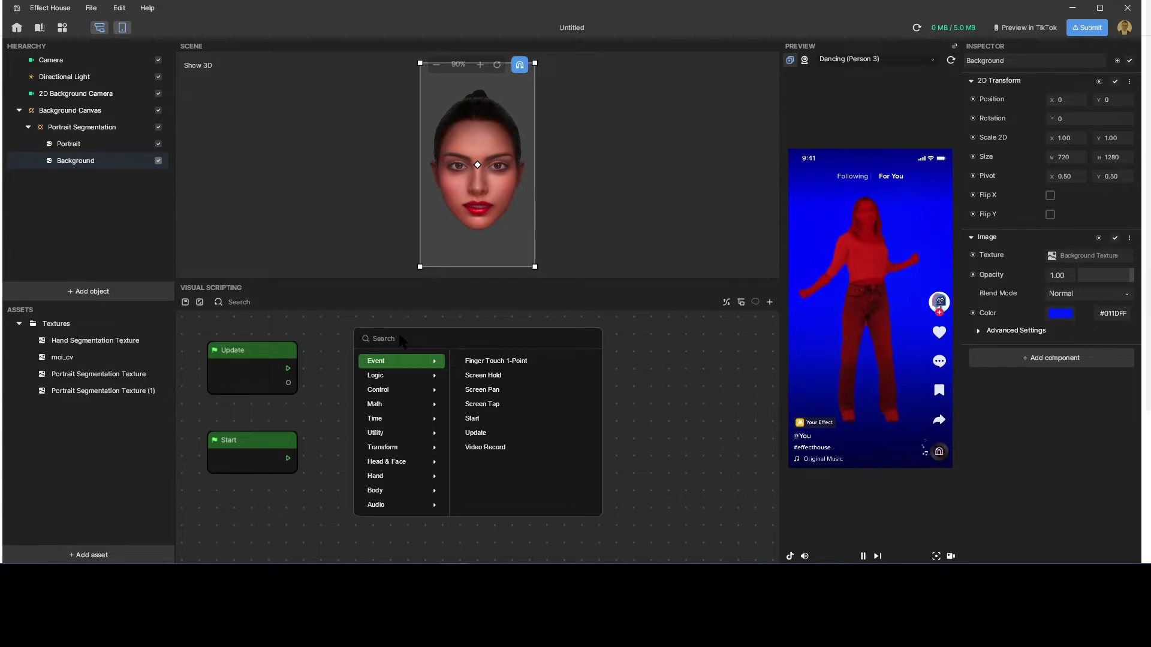
{"action": "type", "text": "tap"}
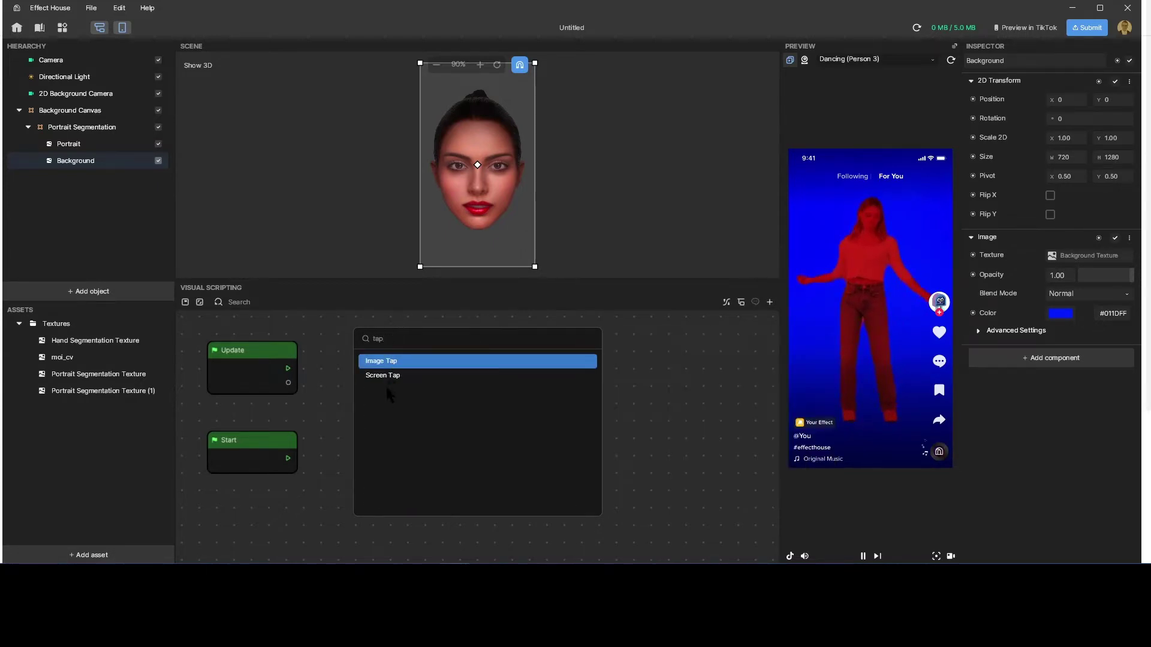
{"action": "mouse_move", "coordinate": [391, 379]}
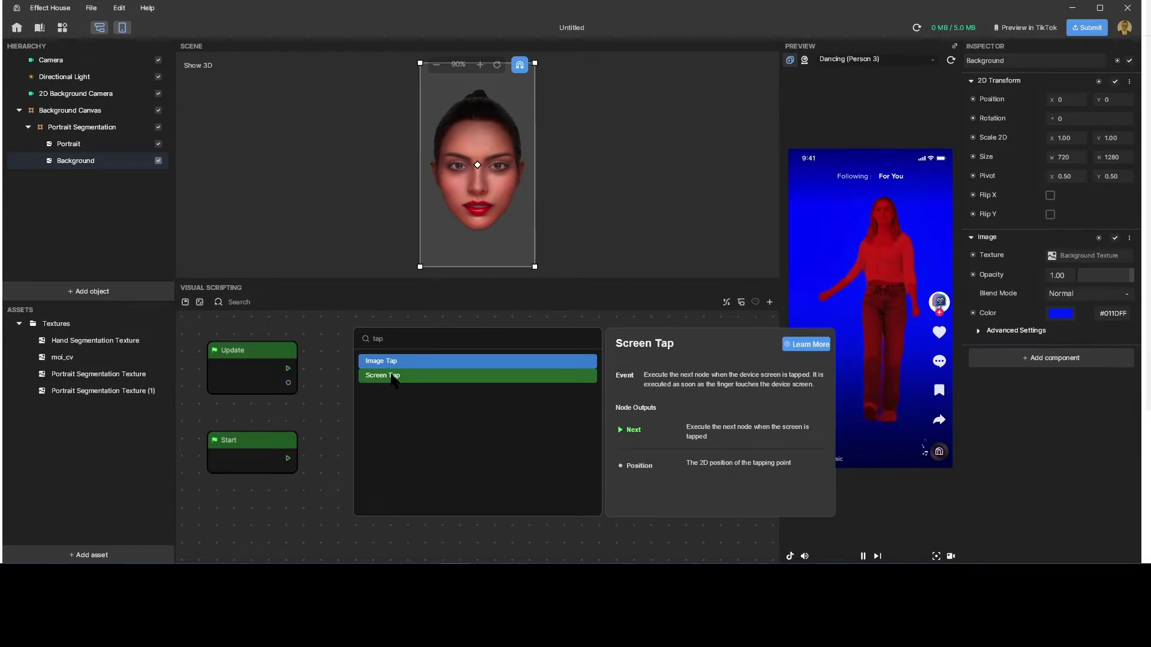
{"action": "left_click", "coordinate": [394, 376]}
{"action": "left_click_drag", "start_coordinate": [520, 450], "coordinate": [454, 393]}
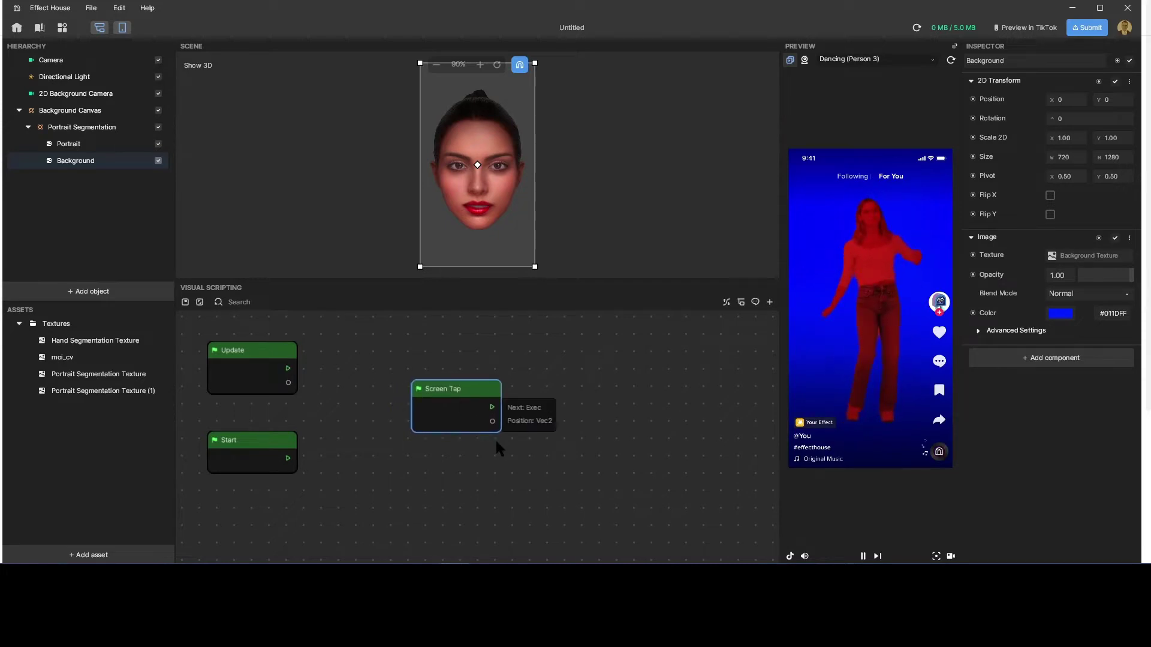
{"action": "left_click", "coordinate": [573, 405]}
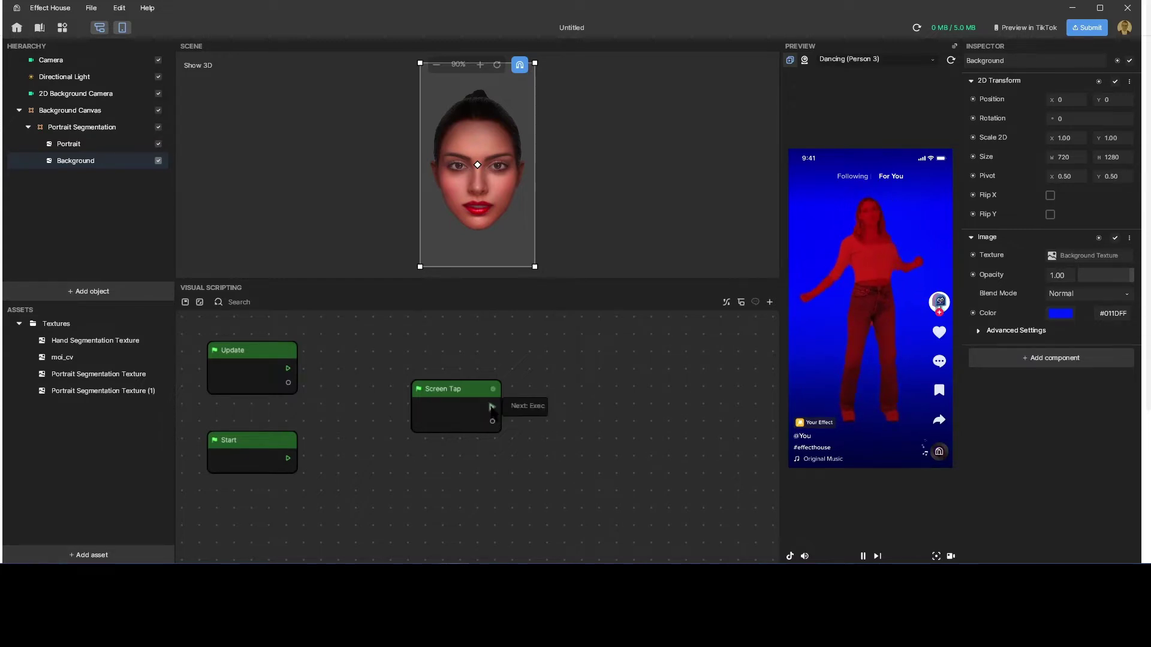
{"action": "left_click_drag", "start_coordinate": [465, 393], "coordinate": [435, 382]}
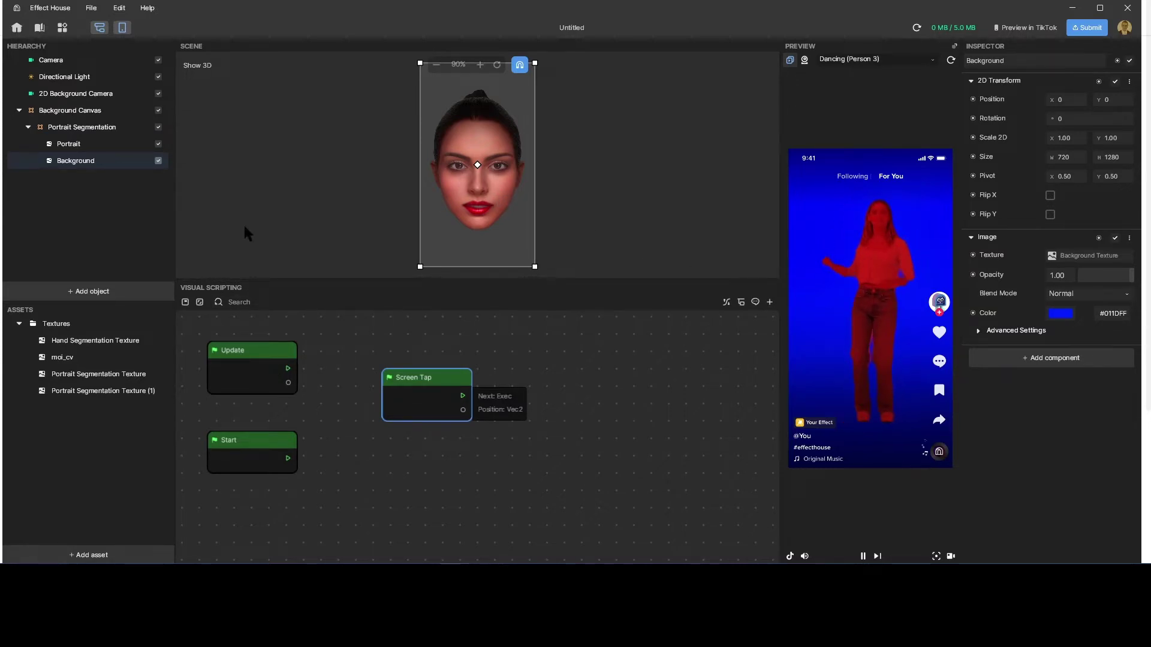
- Add a 2D Image object to the scene
{"action": "left_click", "coordinate": [94, 296]}
{"action": "mouse_move", "coordinate": [155, 186]}
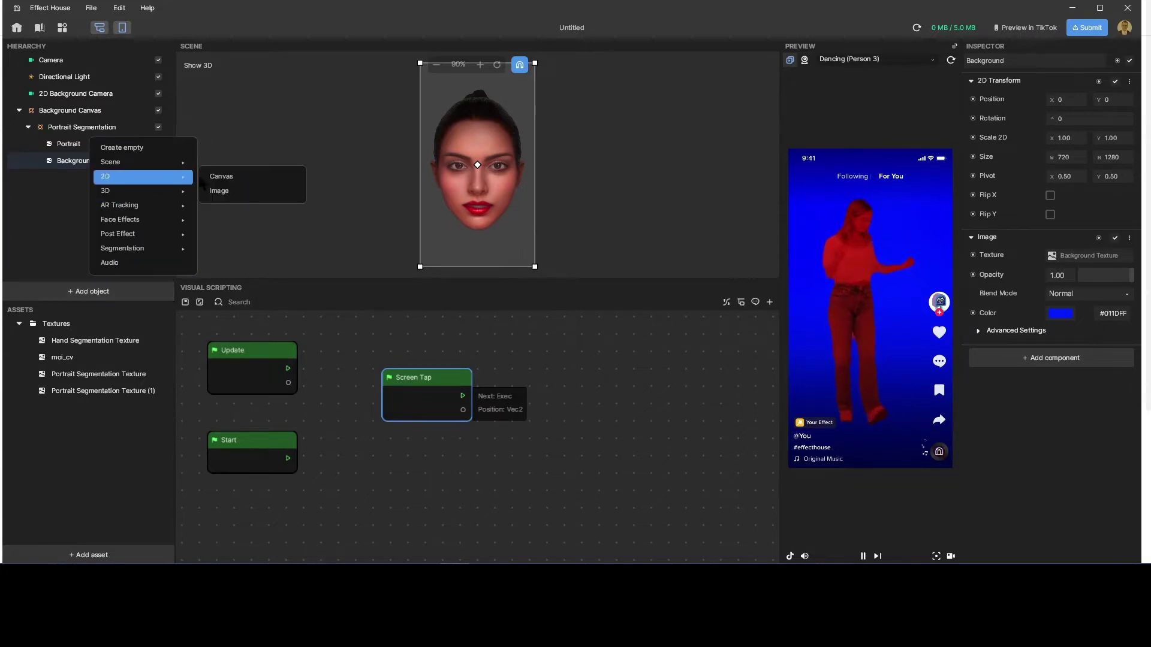
{"action": "left_click", "coordinate": [248, 190]}
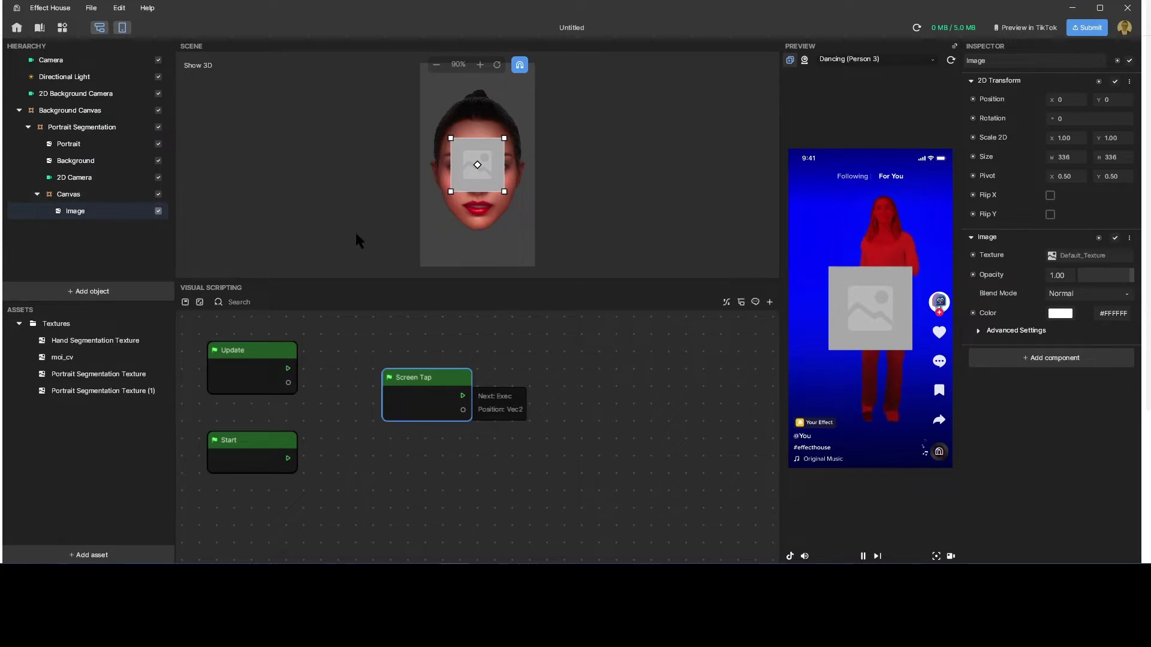
- Scale the new image to 0.5 in X and Y and set its Y position to 350
{"action": "left_click", "coordinate": [1071, 144]}
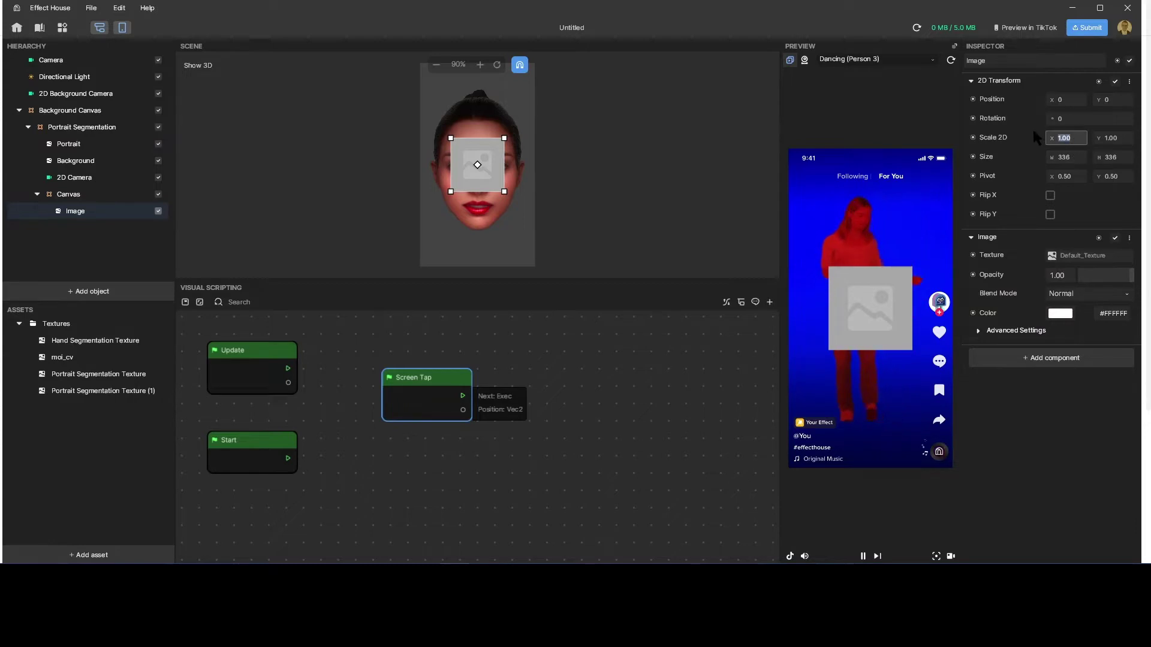
{"action": "type", "text": "0"}
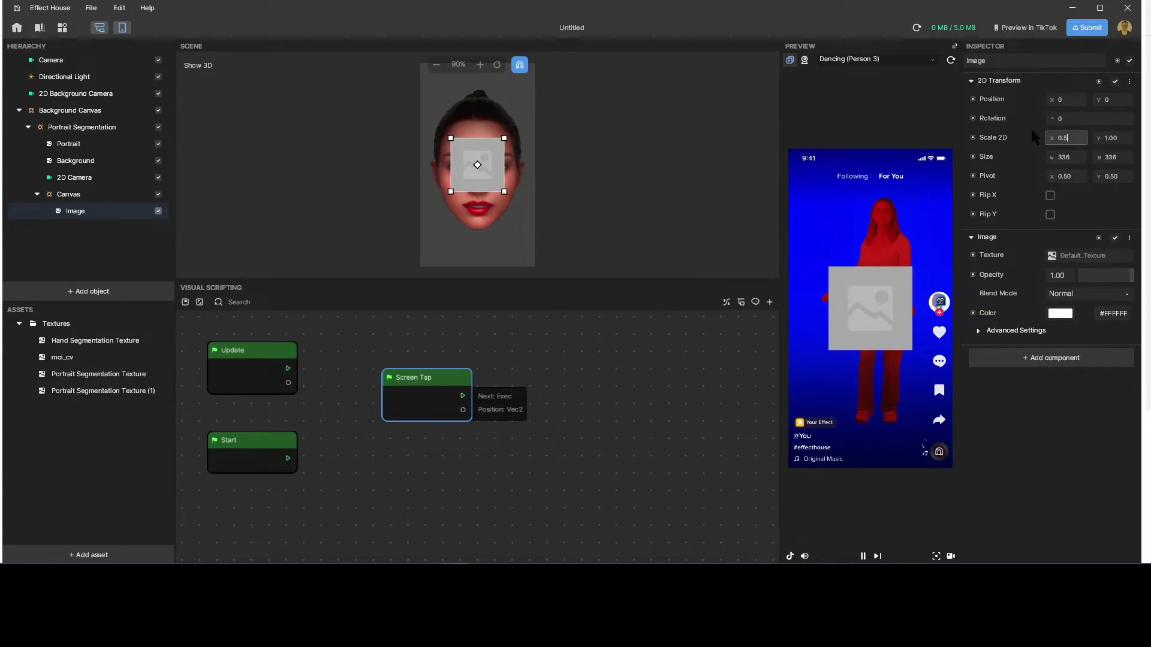
{"action": "type", "text": ".5"}
{"action": "key", "text": "Return"}
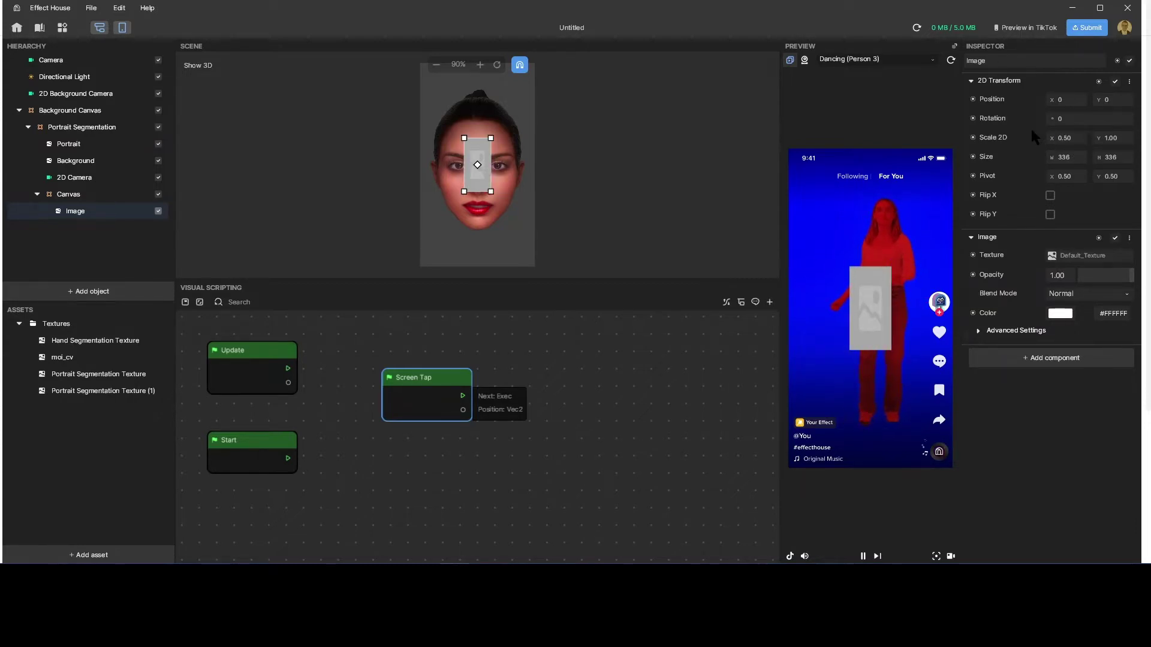
{"action": "left_click", "coordinate": [1115, 137]}
{"action": "type", "text": "0.5"}
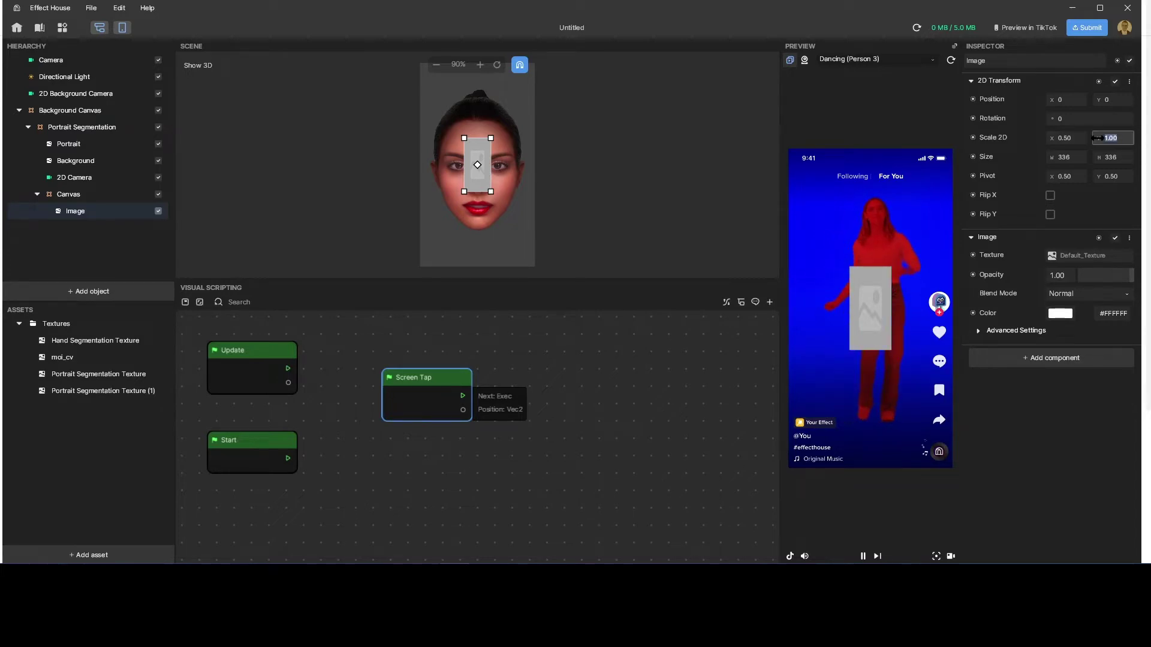
{"action": "key", "text": "Return"}
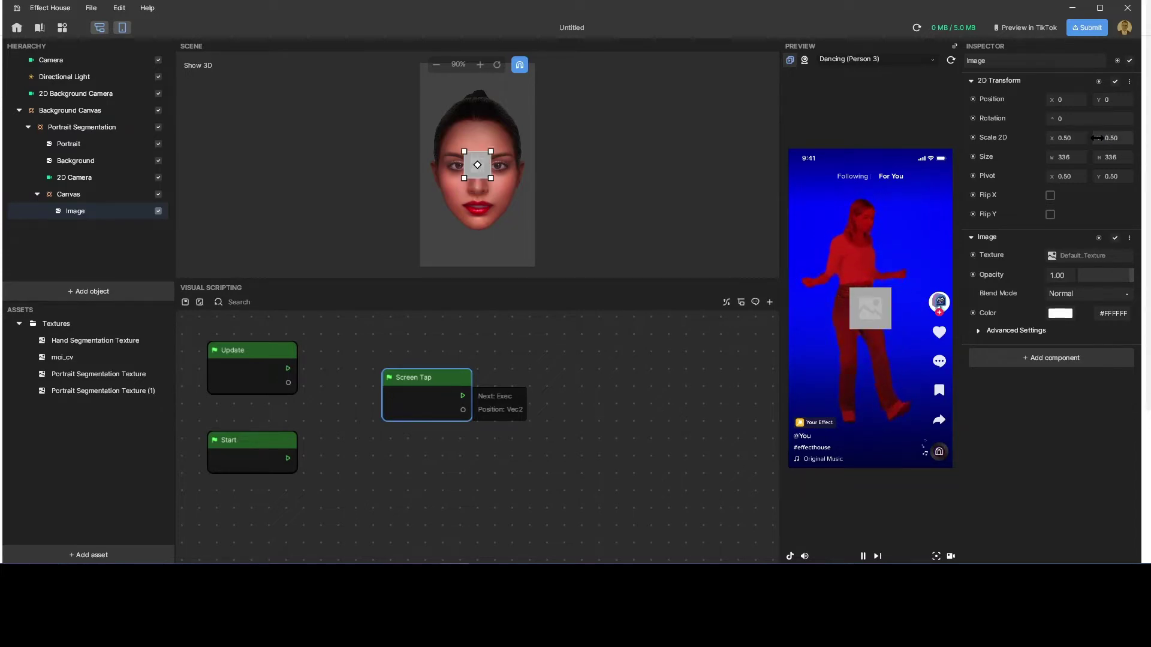
{"action": "left_click_drag", "start_coordinate": [1101, 100], "coordinate": [1140, 101]}
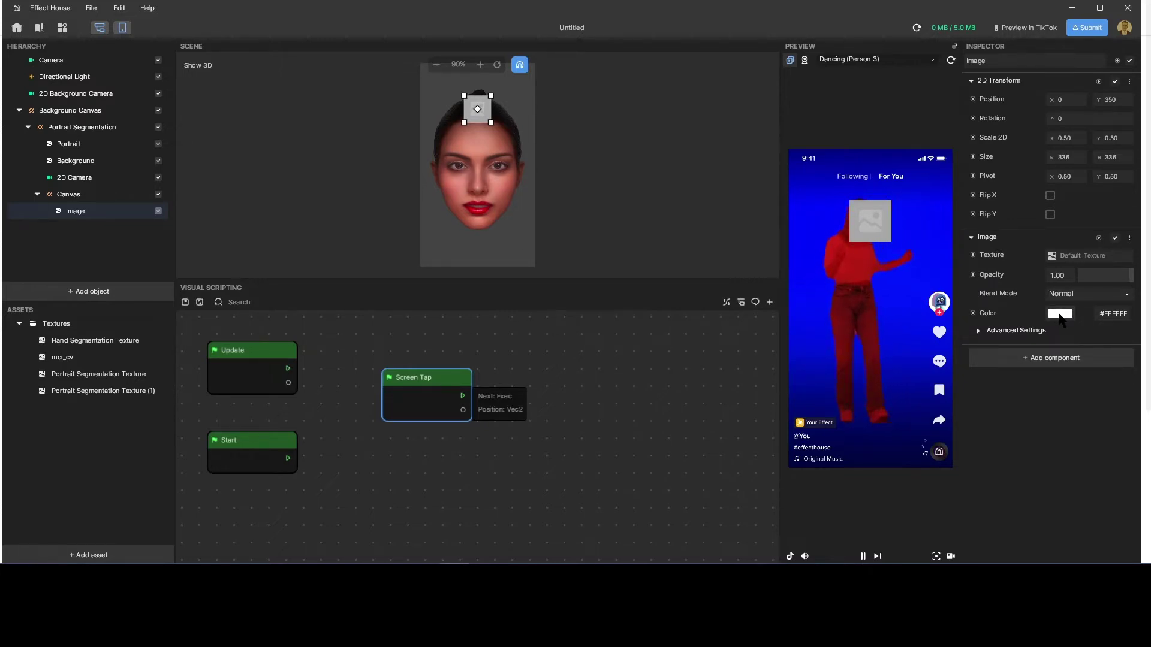
- Copy the Background's color code and apply it to the new image as #011DFF
{"action": "left_click", "coordinate": [93, 161]}
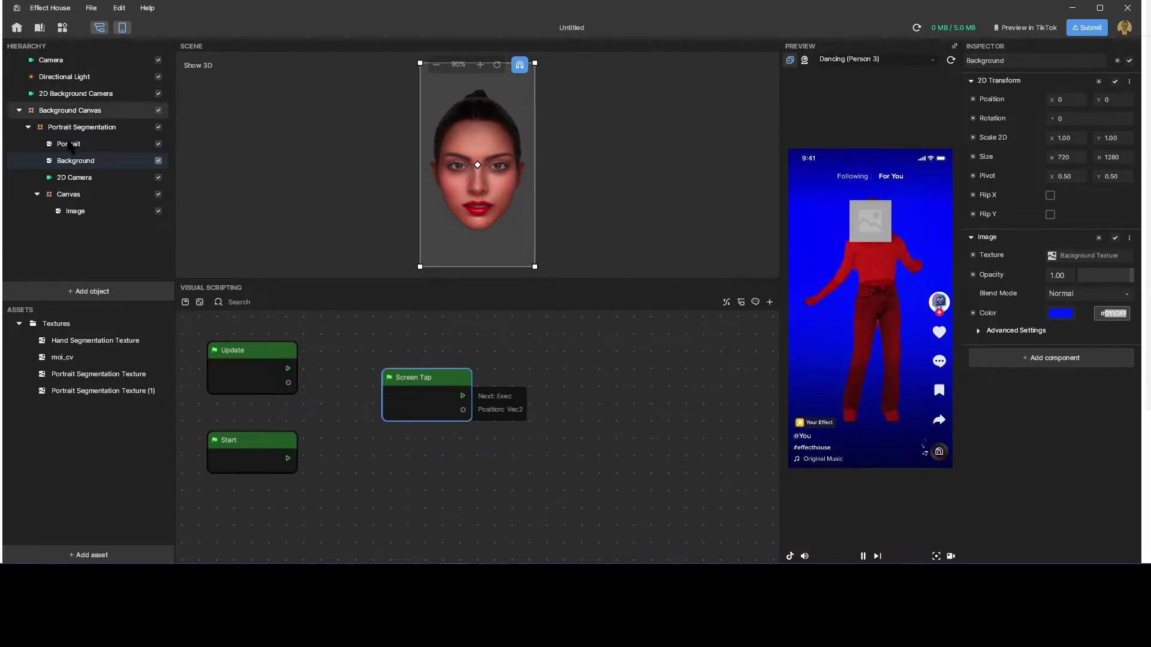
{"action": "left_click", "coordinate": [90, 206]}
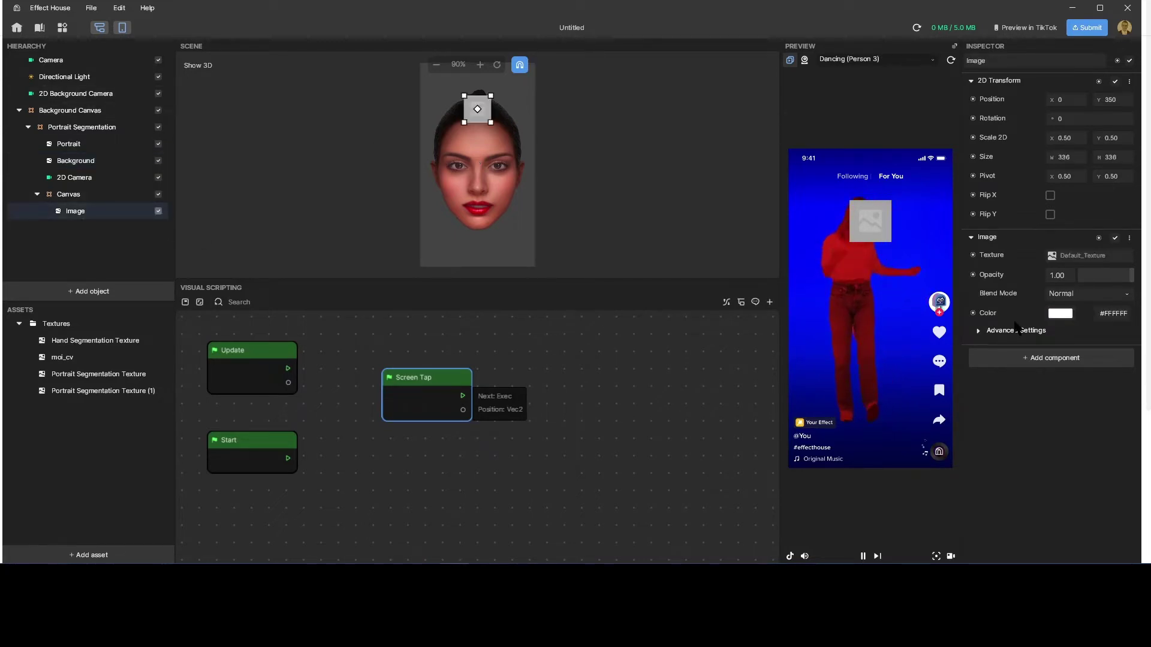
{"action": "left_click", "coordinate": [1108, 314]}
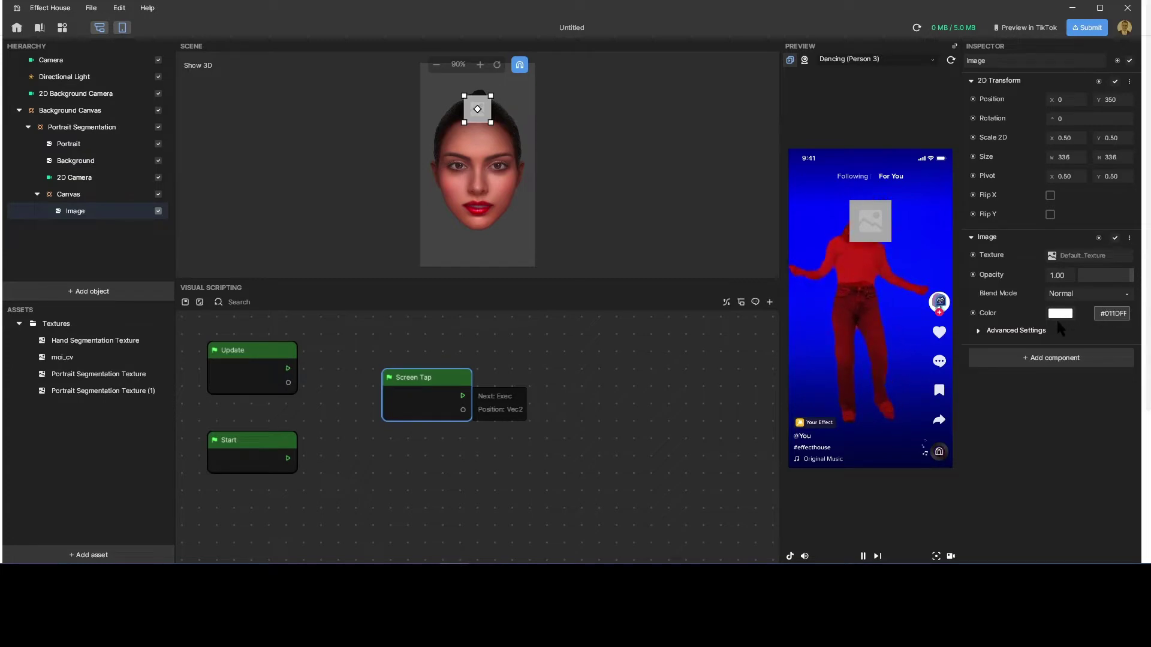
{"action": "key", "text": "Return"}
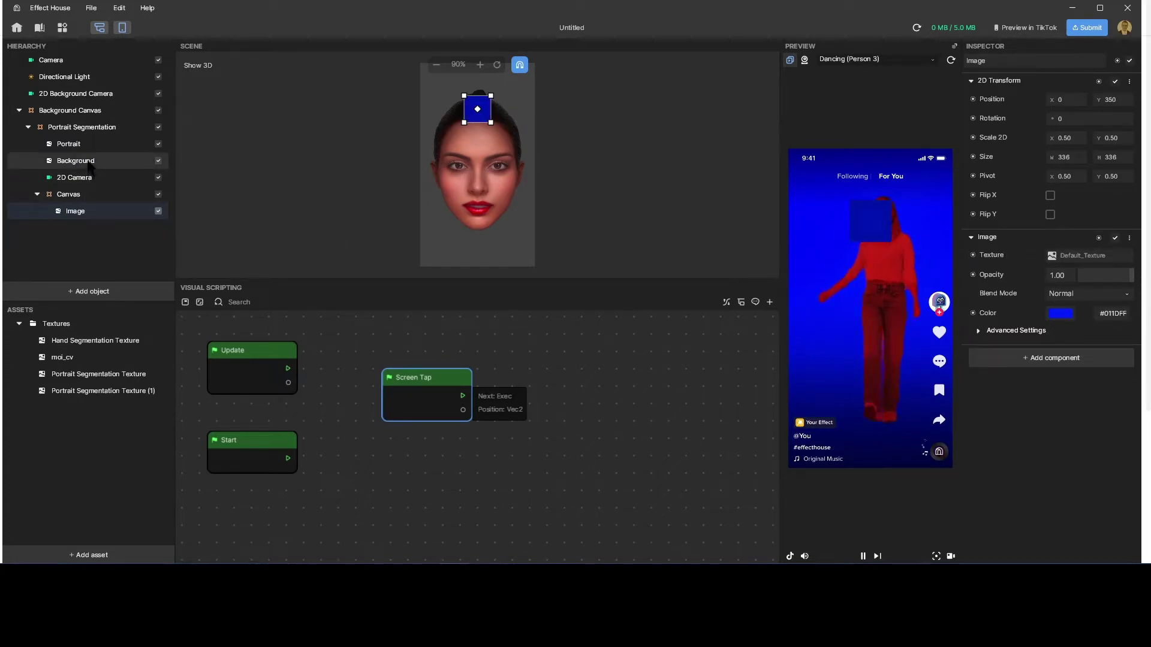
- Duplicate the blue image and move the copy to X position -209, beside the original
{"action": "right_click", "coordinate": [63, 217]}
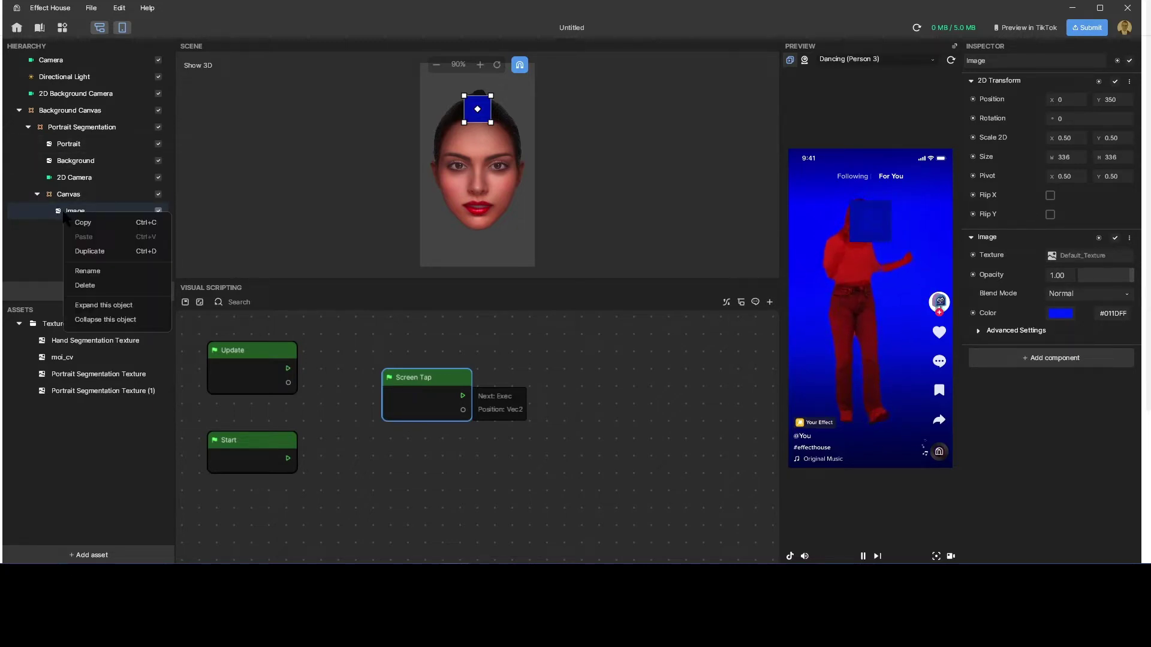
{"action": "left_click", "coordinate": [90, 251]}
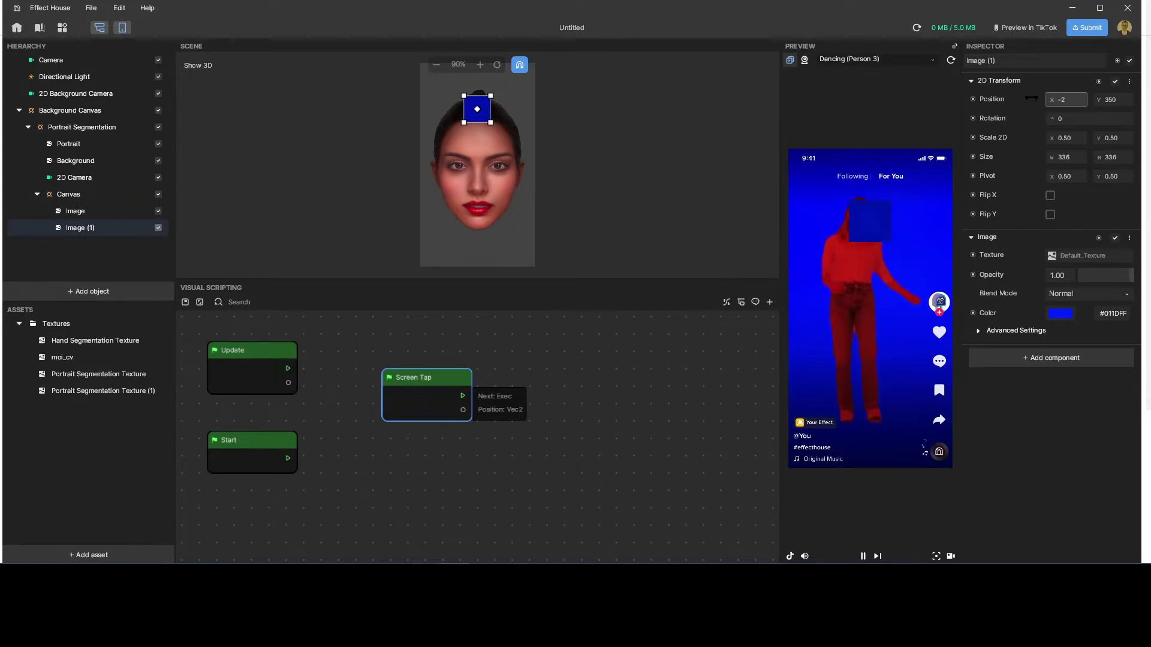
{"action": "left_click_drag", "start_coordinate": [961, 100], "coordinate": [882, 114]}
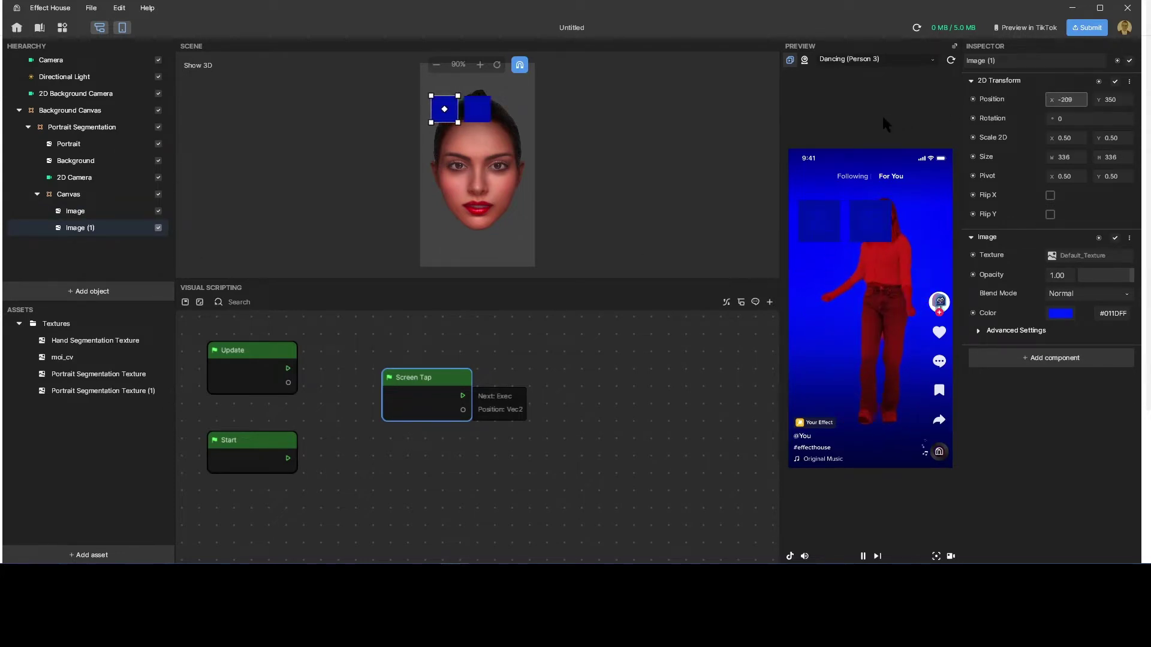
- Copy the Portrait's color code and apply it to the duplicated image as #FF2619
{"action": "left_click", "coordinate": [91, 144]}
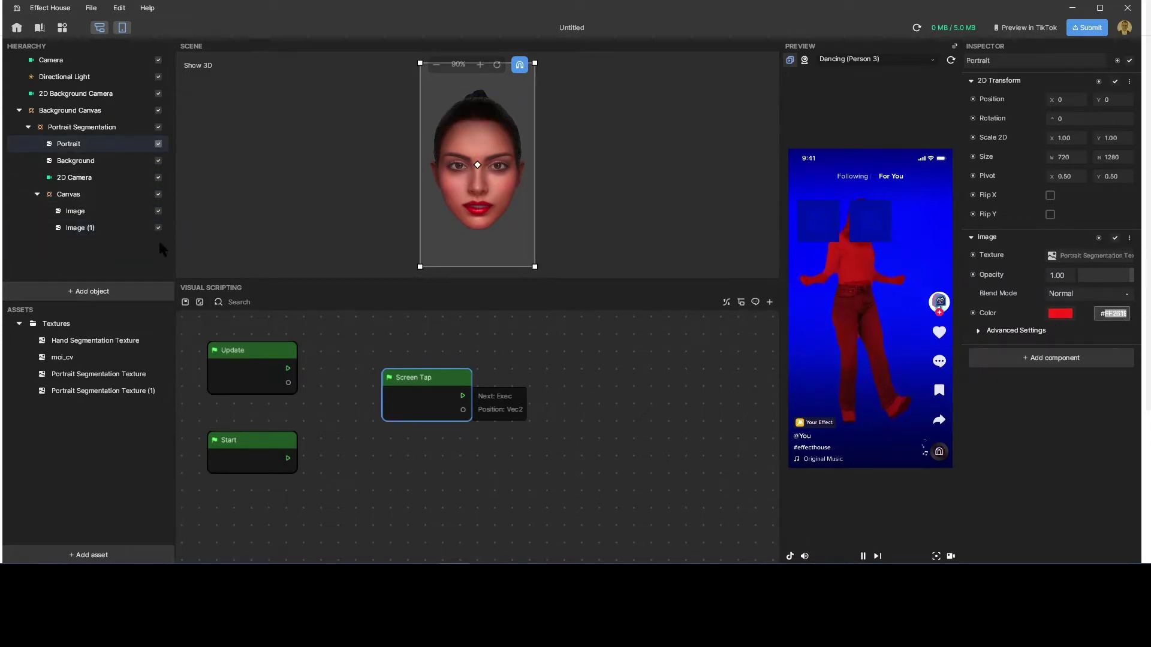
{"action": "left_click", "coordinate": [107, 229]}
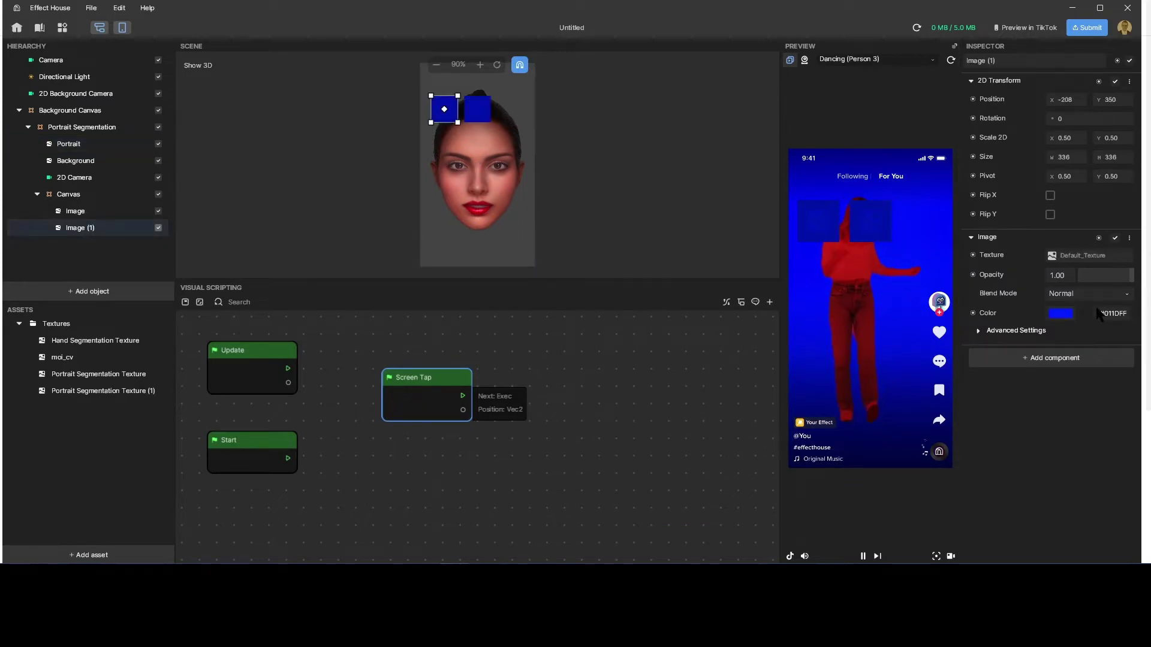
{"action": "double_click", "coordinate": [1115, 314]}
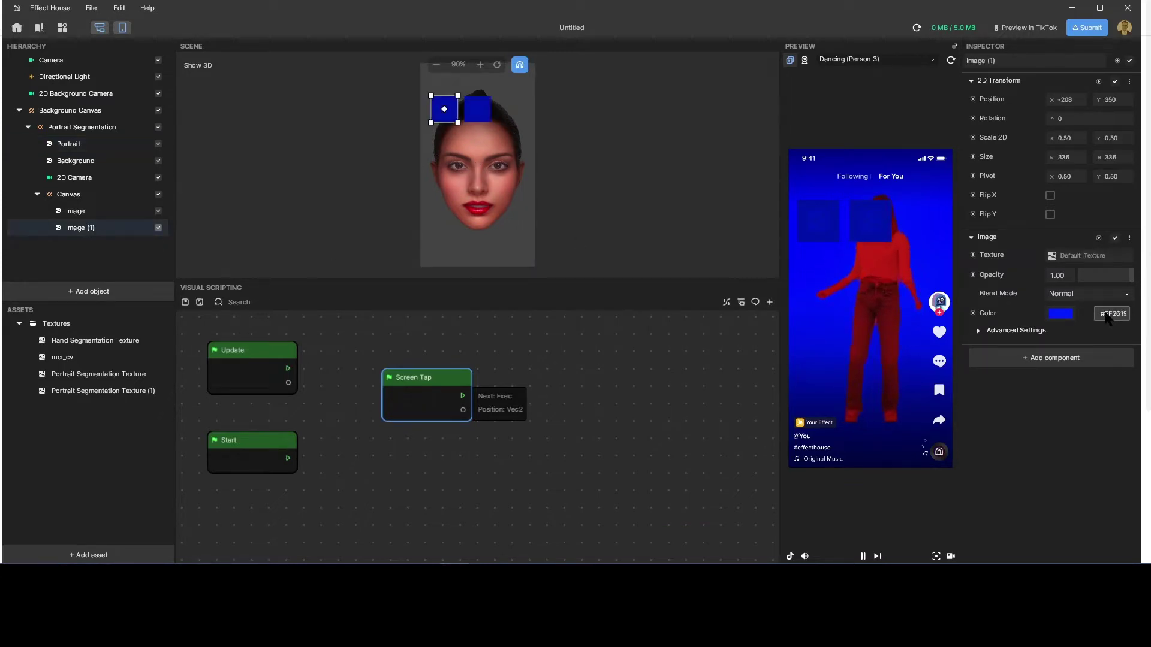
{"action": "type", "text": "FF2619"}
{"action": "key", "text": "Return"}
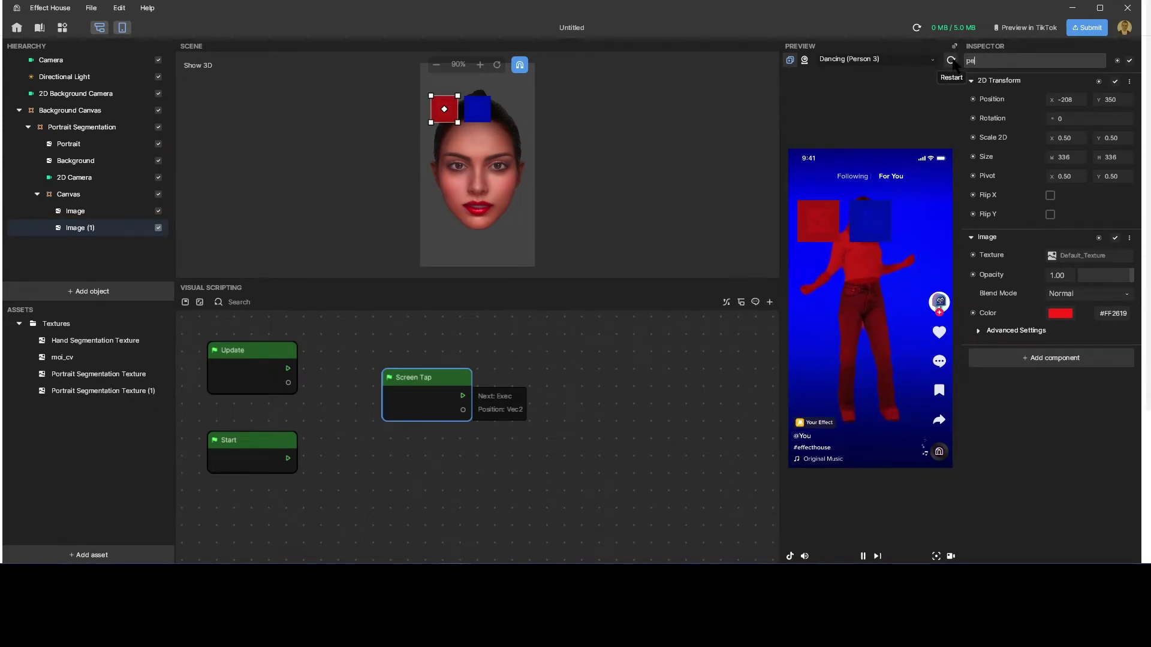
- Rename the red image as perso and the blue image as bg
{"action": "type", "text": "rso"}
{"action": "key", "text": "Return"}
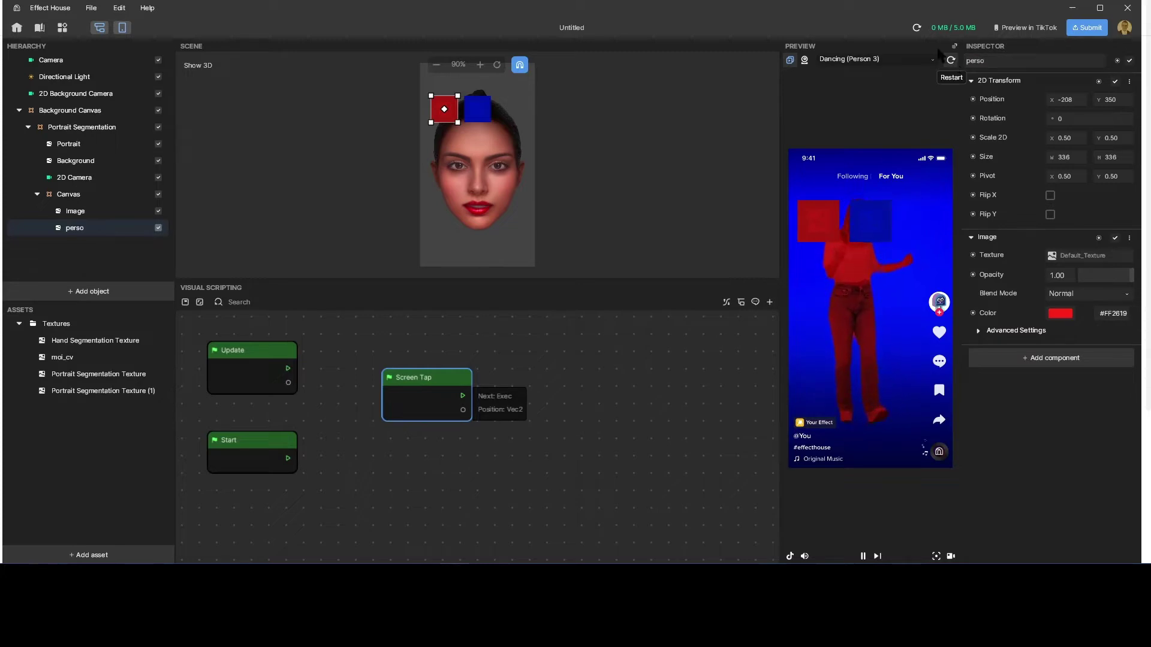
{"action": "left_click", "coordinate": [108, 211]}
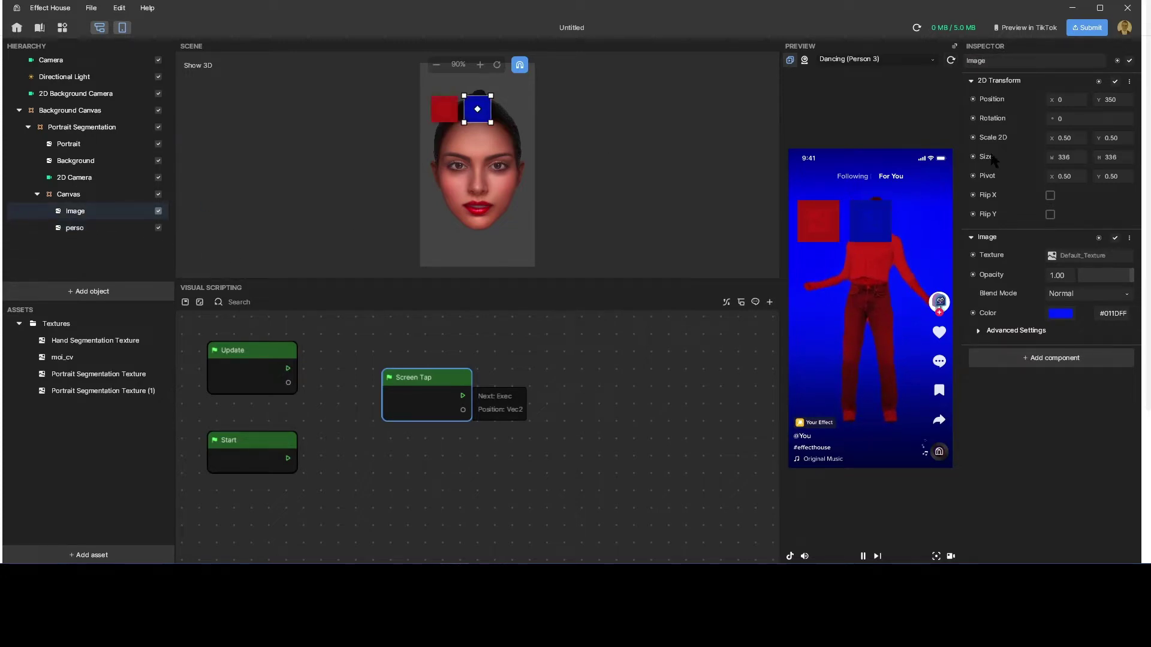
{"action": "left_click", "coordinate": [1019, 53]}
{"action": "type", "text": "b"}
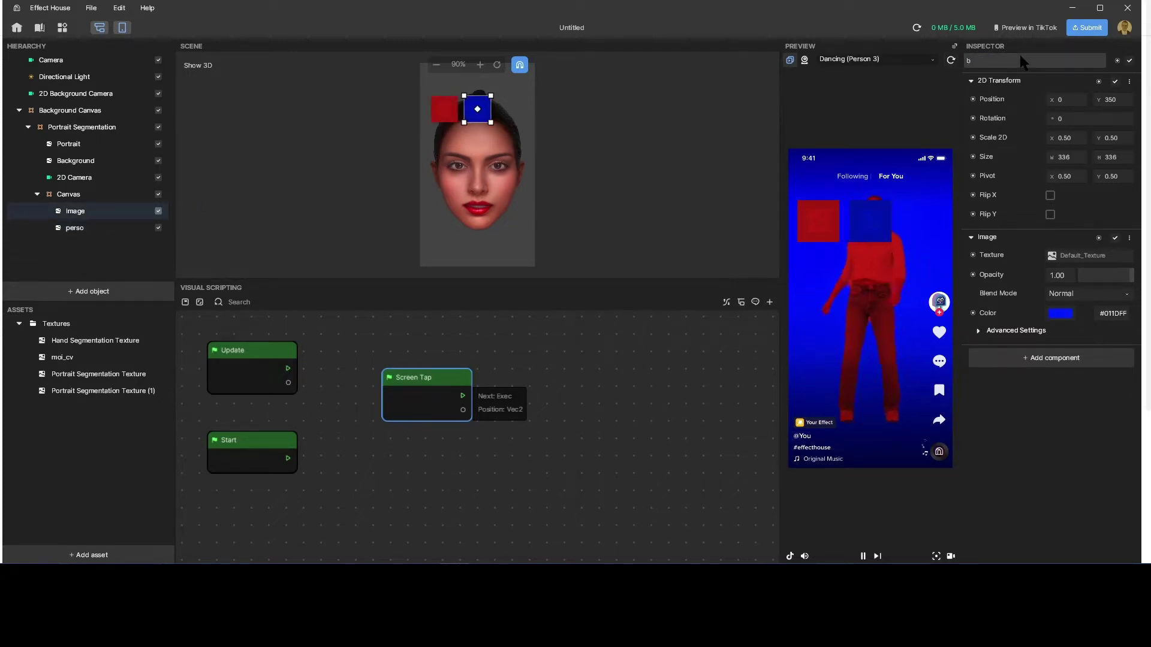
{"action": "type", "text": "g"}
{"action": "key", "text": "Return"}
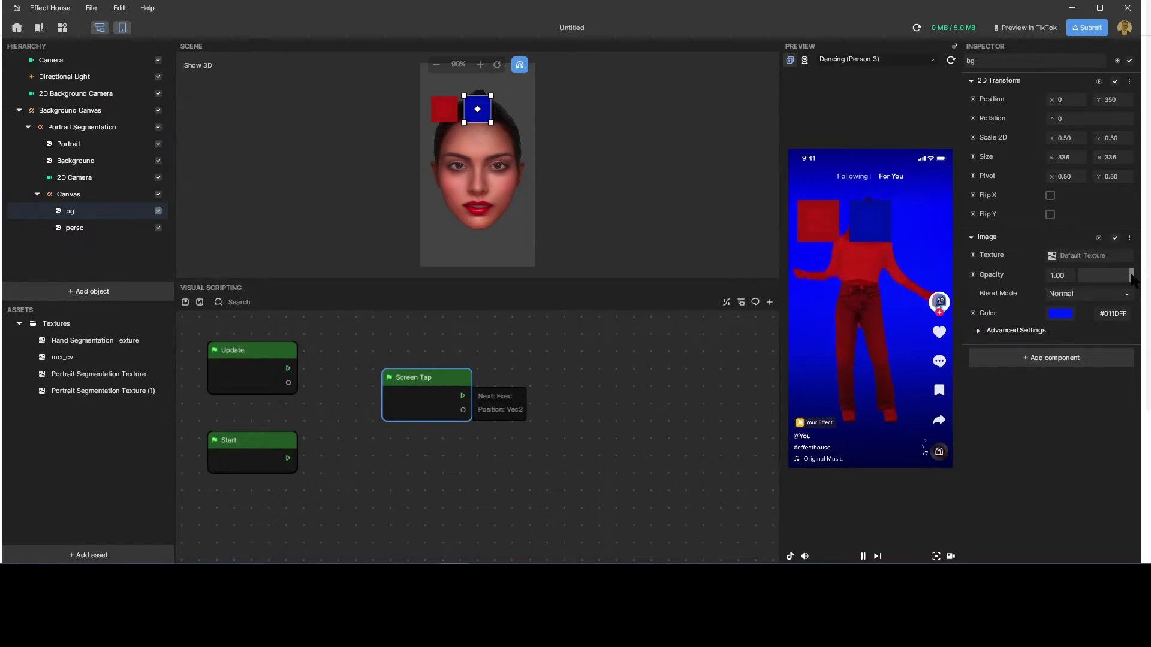
- Set the opacity of both the bg and perso images to 0.00
{"action": "left_click_drag", "start_coordinate": [1121, 272], "coordinate": [1072, 270]}
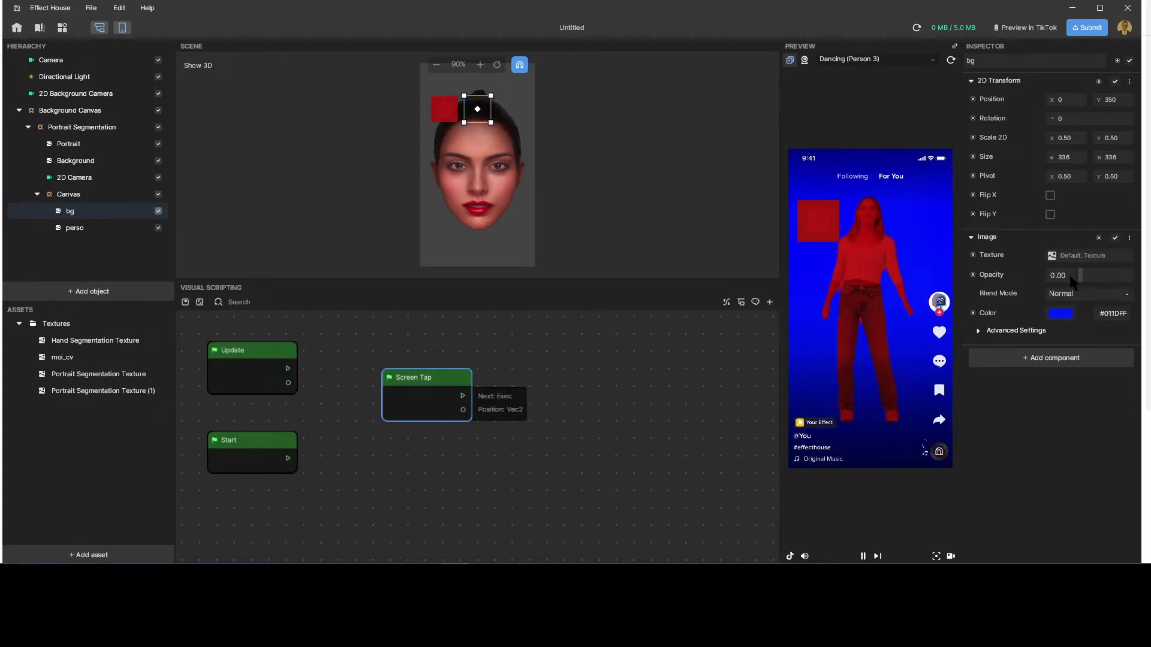
{"action": "left_click", "coordinate": [86, 223]}
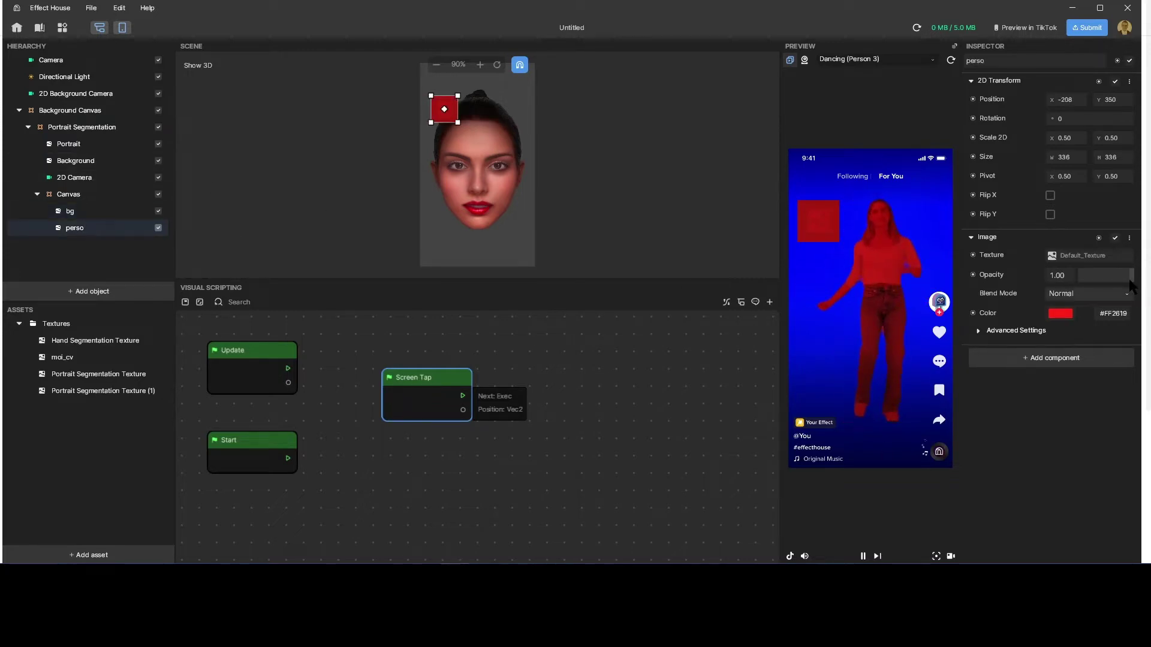
{"action": "left_click_drag", "start_coordinate": [1131, 276], "coordinate": [1079, 276]}
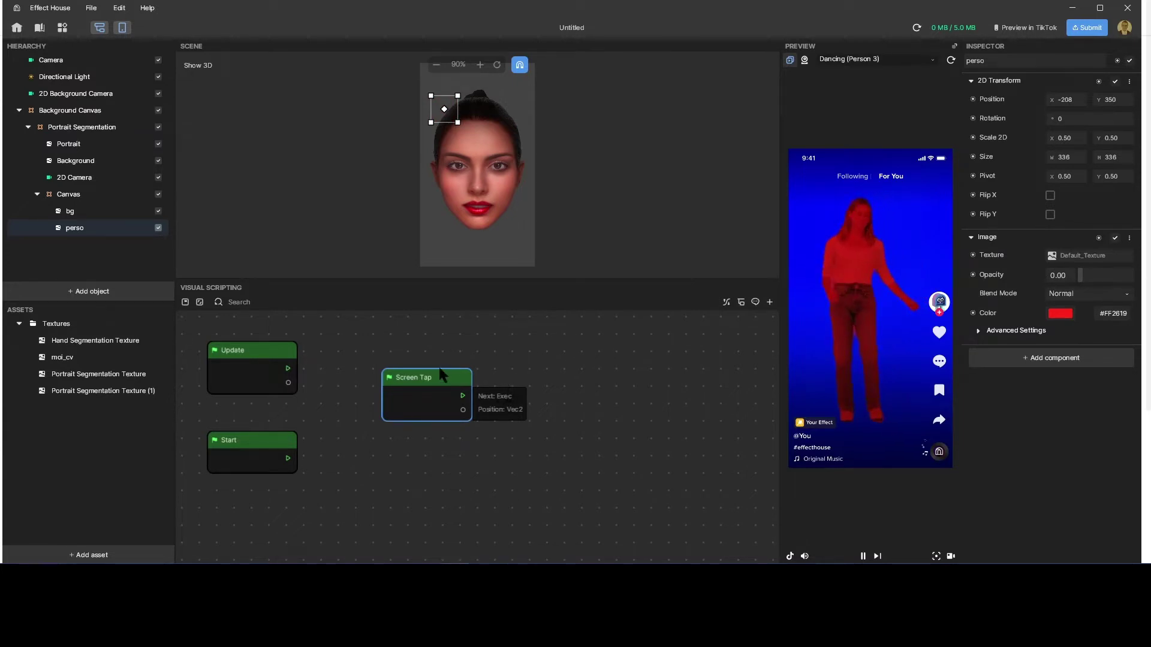
- Add a Set Opacity node for perso with value 1.00, triggered by the Screen Tap node
{"action": "left_click_drag", "start_coordinate": [437, 369], "coordinate": [423, 353]}
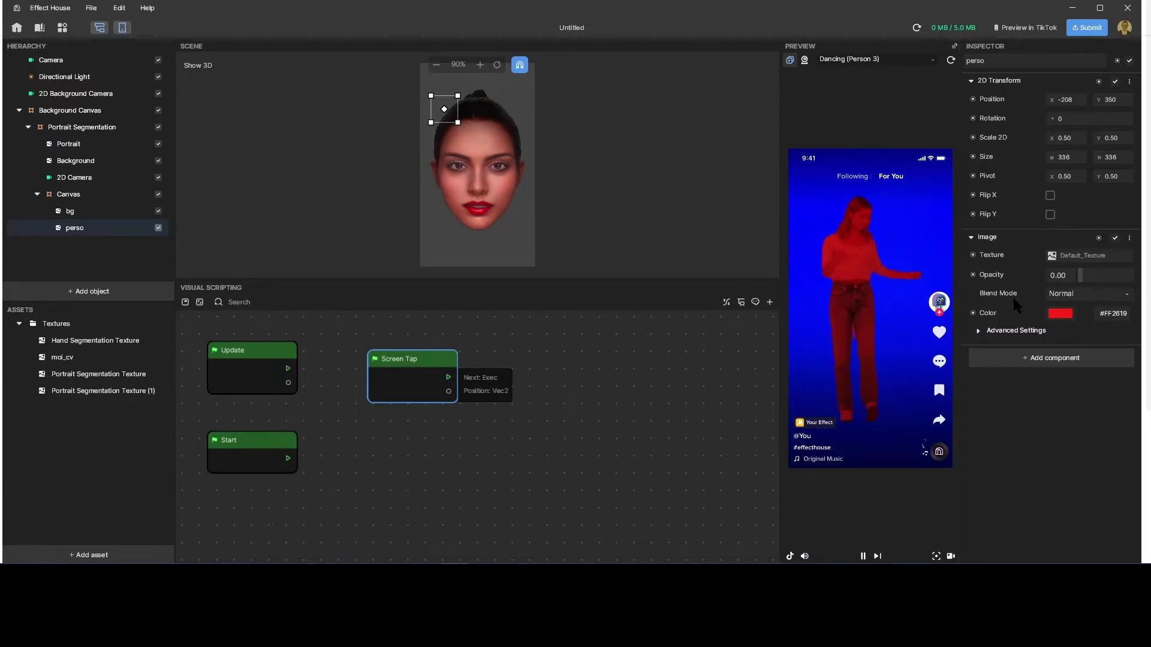
{"action": "left_click", "coordinate": [972, 276]}
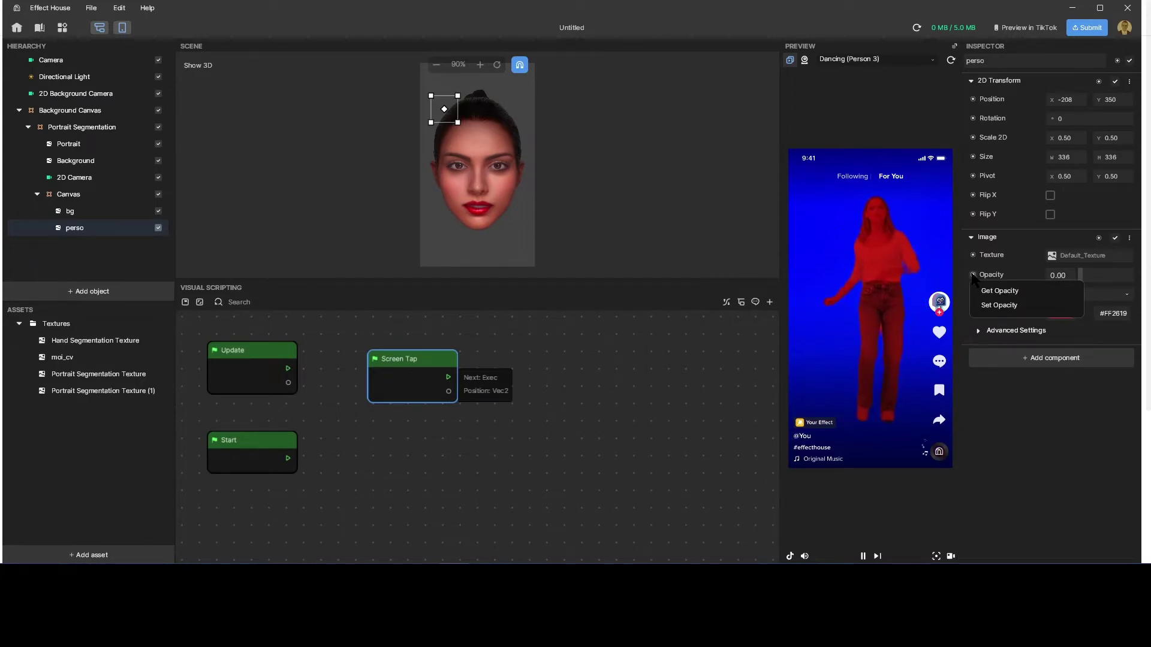
{"action": "left_click", "coordinate": [996, 306]}
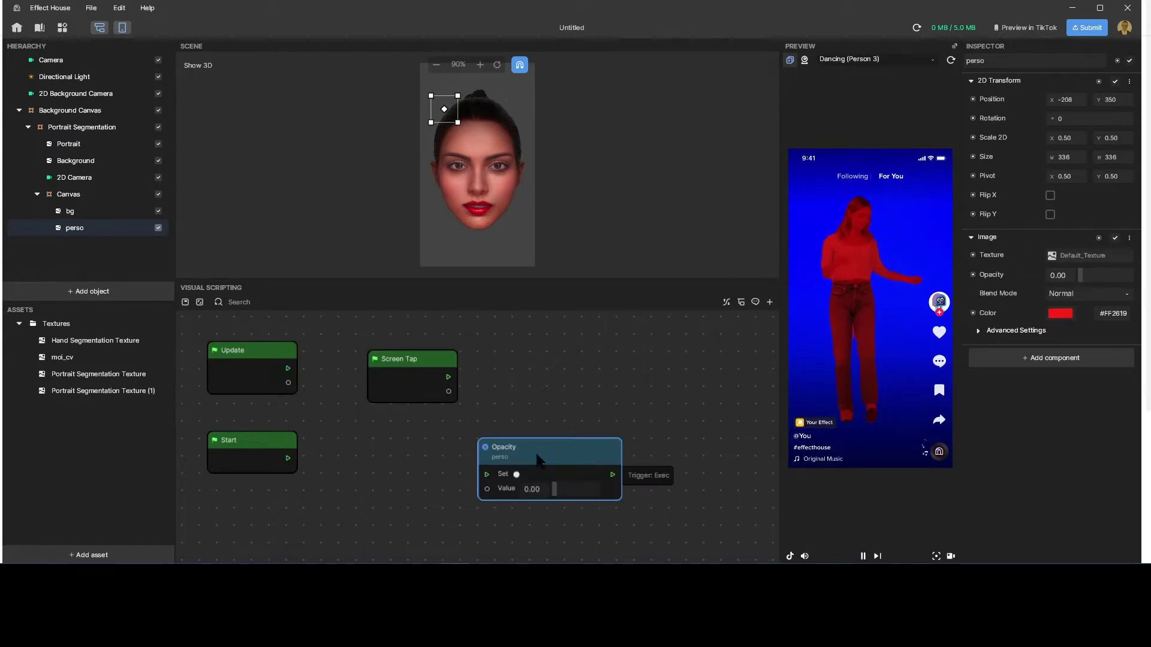
{"action": "left_click_drag", "start_coordinate": [538, 458], "coordinate": [579, 360]}
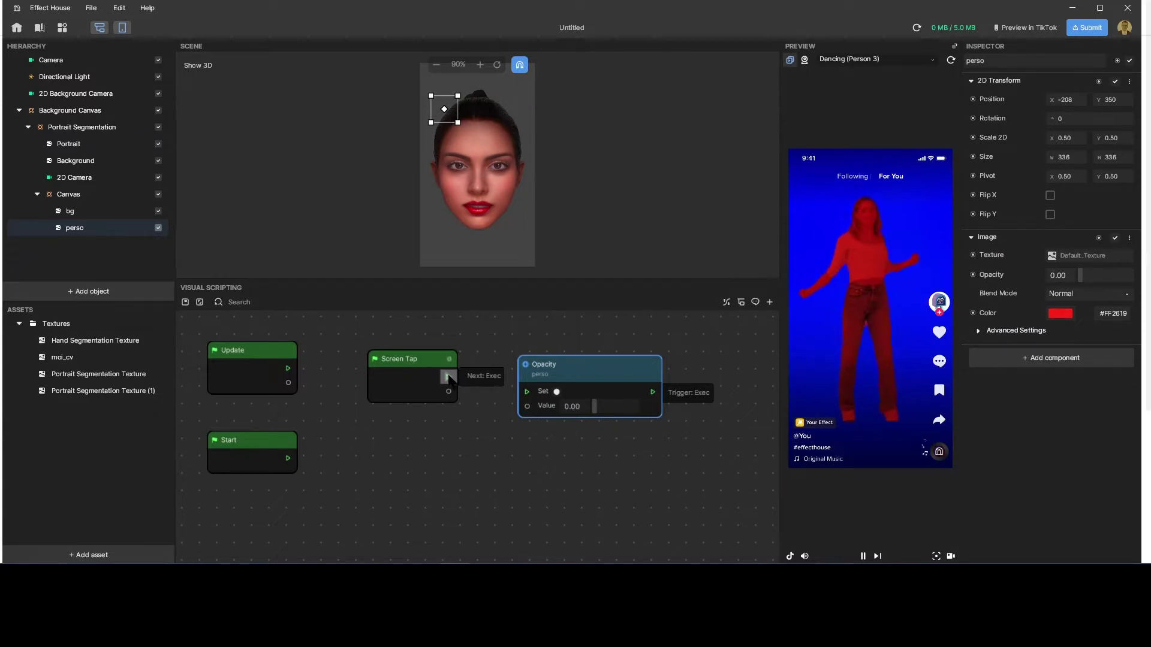
{"action": "left_click_drag", "start_coordinate": [449, 379], "coordinate": [527, 392]}
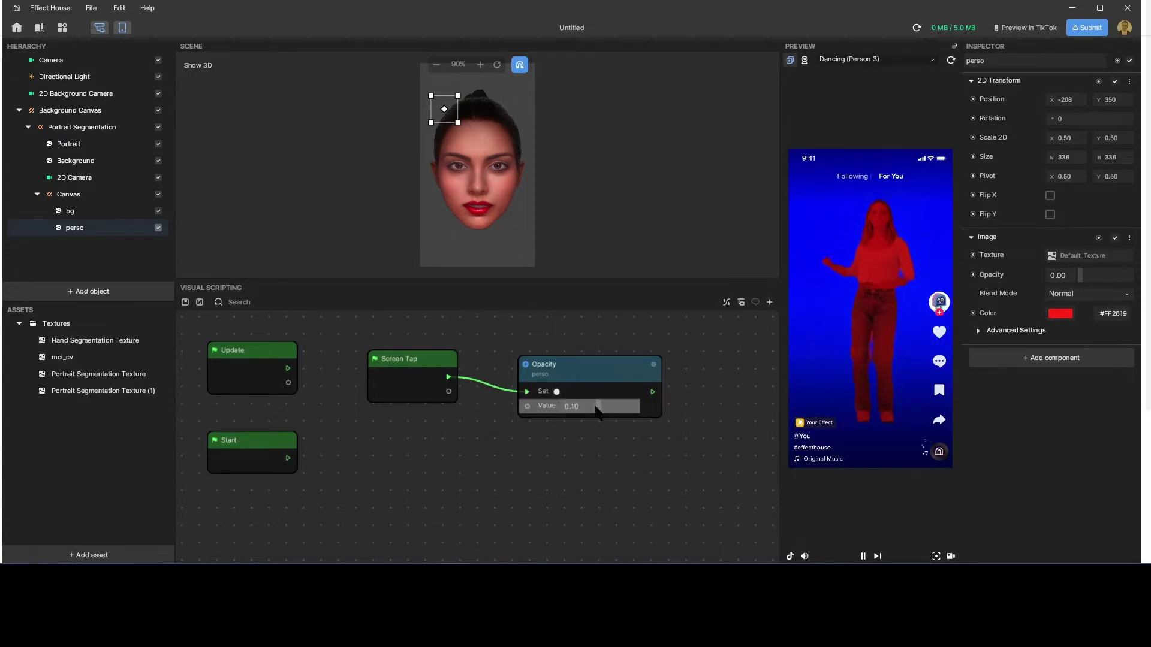
{"action": "left_click_drag", "start_coordinate": [640, 412], "coordinate": [643, 415]}
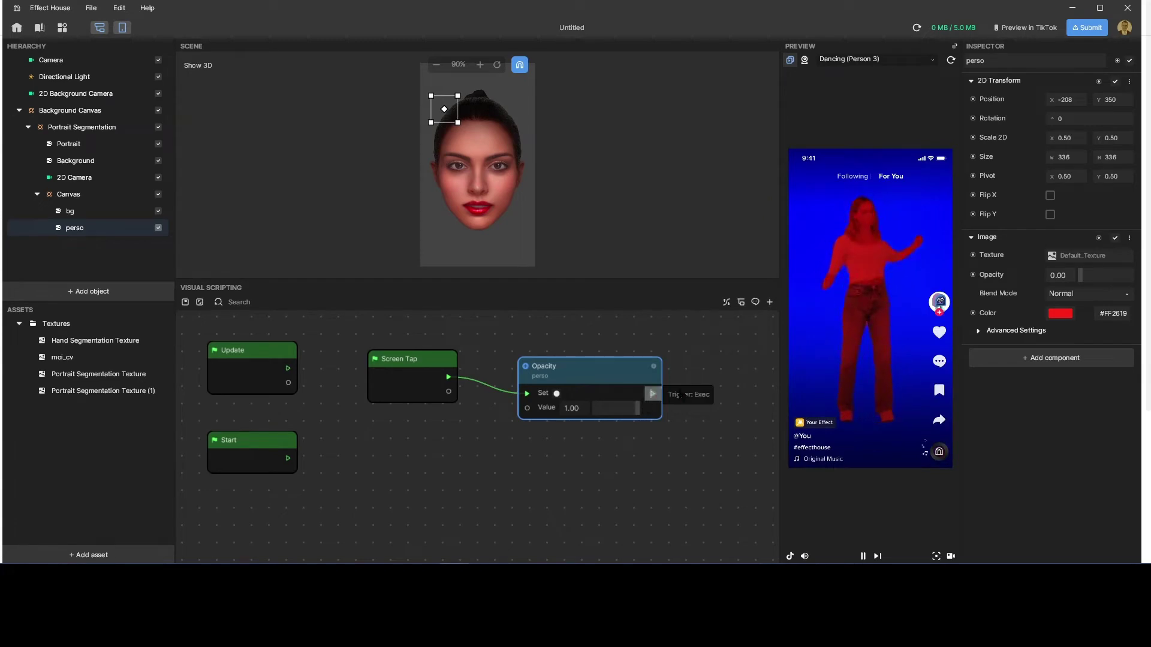
- Test twice in the preview whether a screen tap reveals the perso image
{"action": "left_click", "coordinate": [818, 254]}
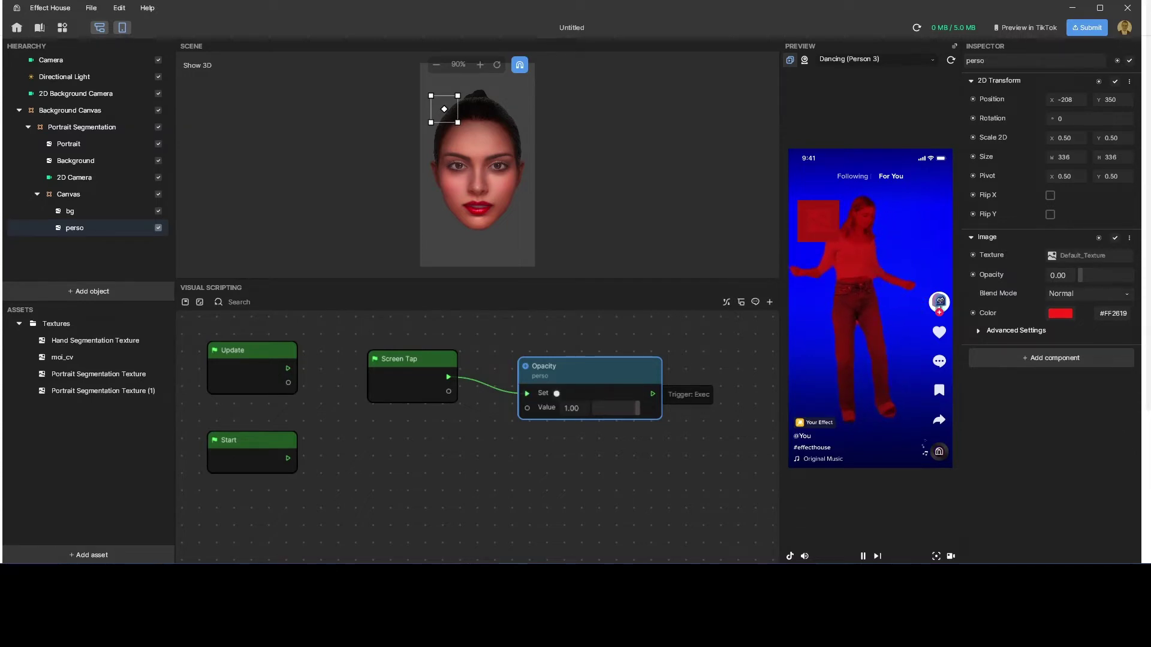
{"action": "key", "text": "Escape"}
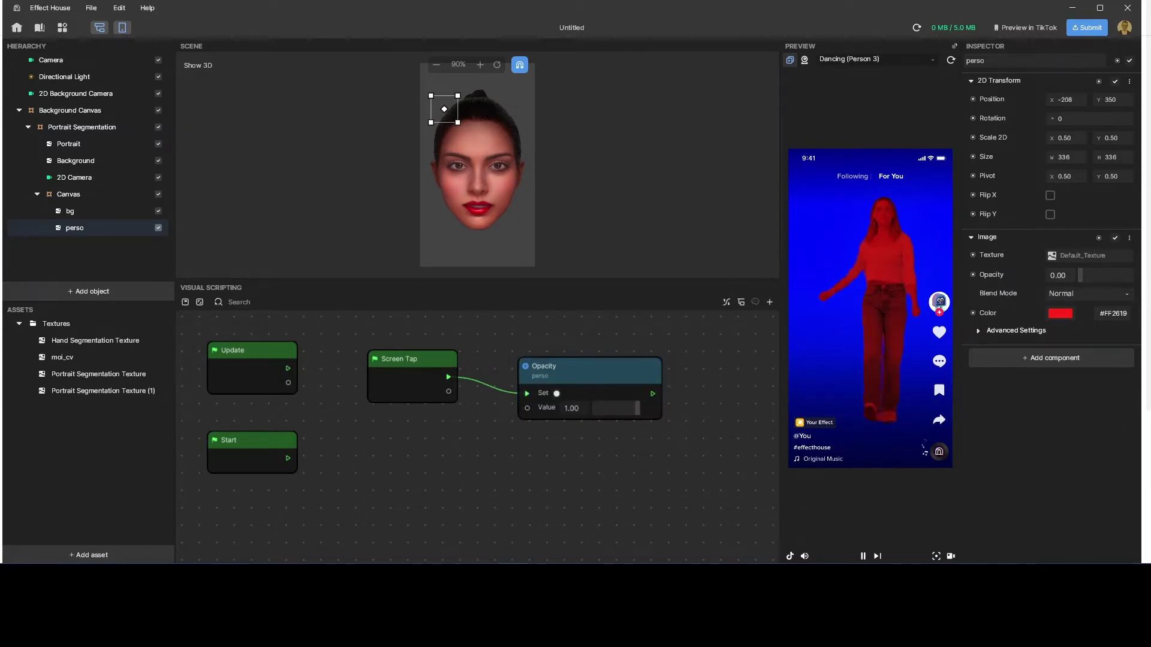
{"action": "left_click", "coordinate": [816, 251]}
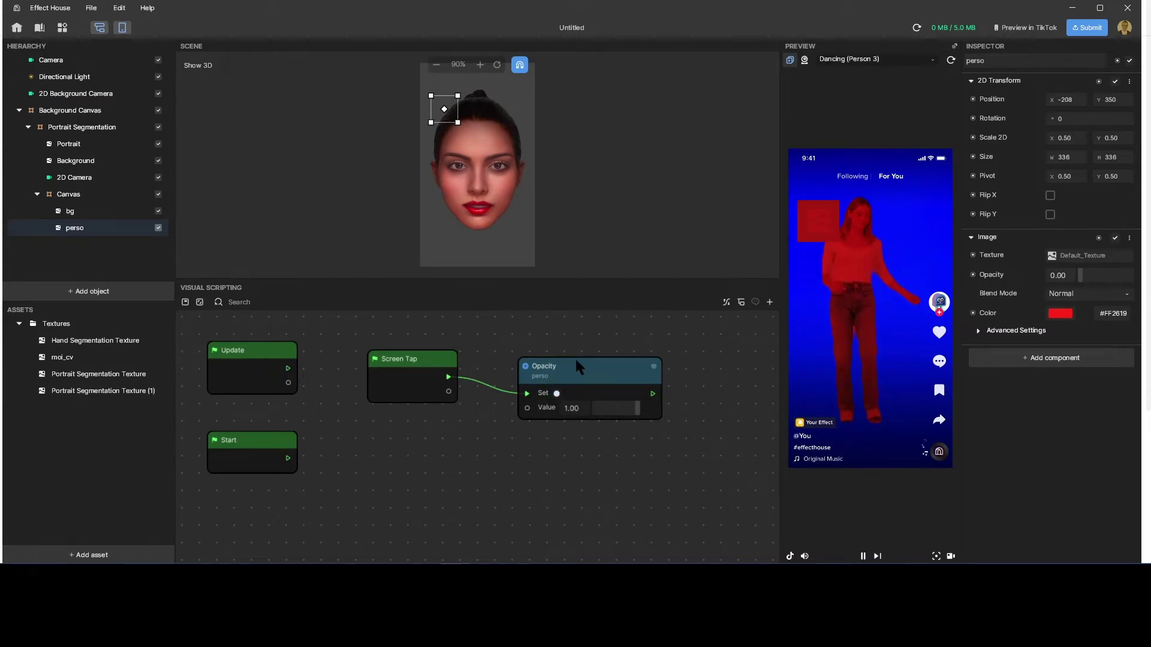
- Move the Opacity node farther from Screen Tap and add a Flip-Flop node near the gap between them
{"action": "left_click_drag", "start_coordinate": [576, 360], "coordinate": [619, 353]}
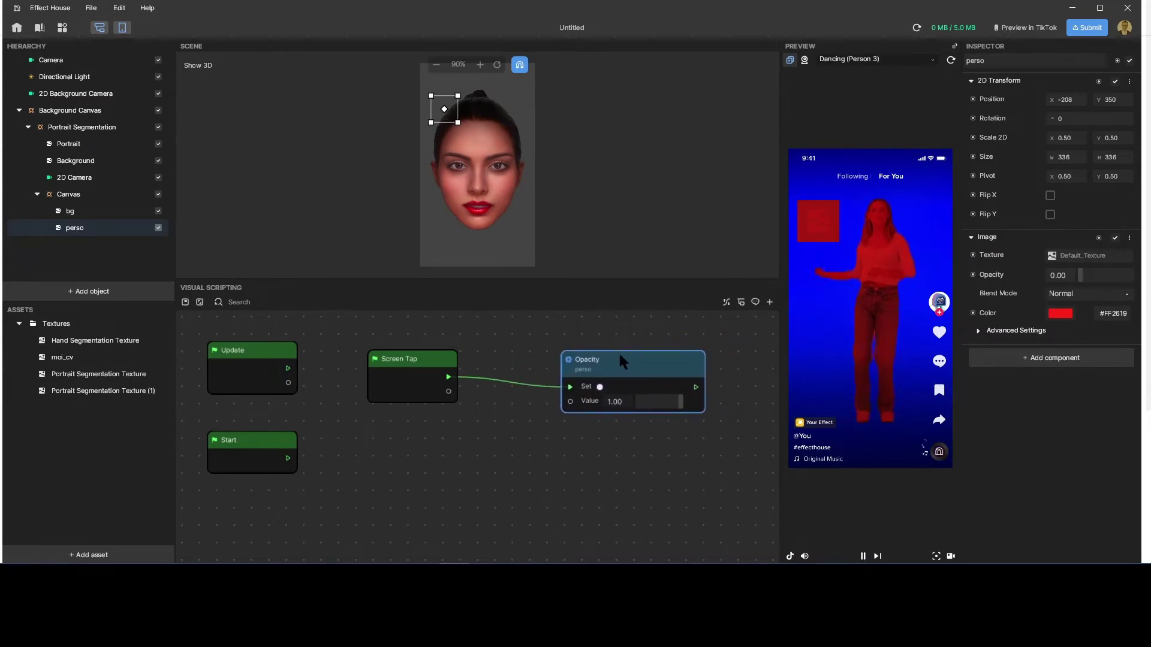
{"action": "left_click", "coordinate": [524, 385]}
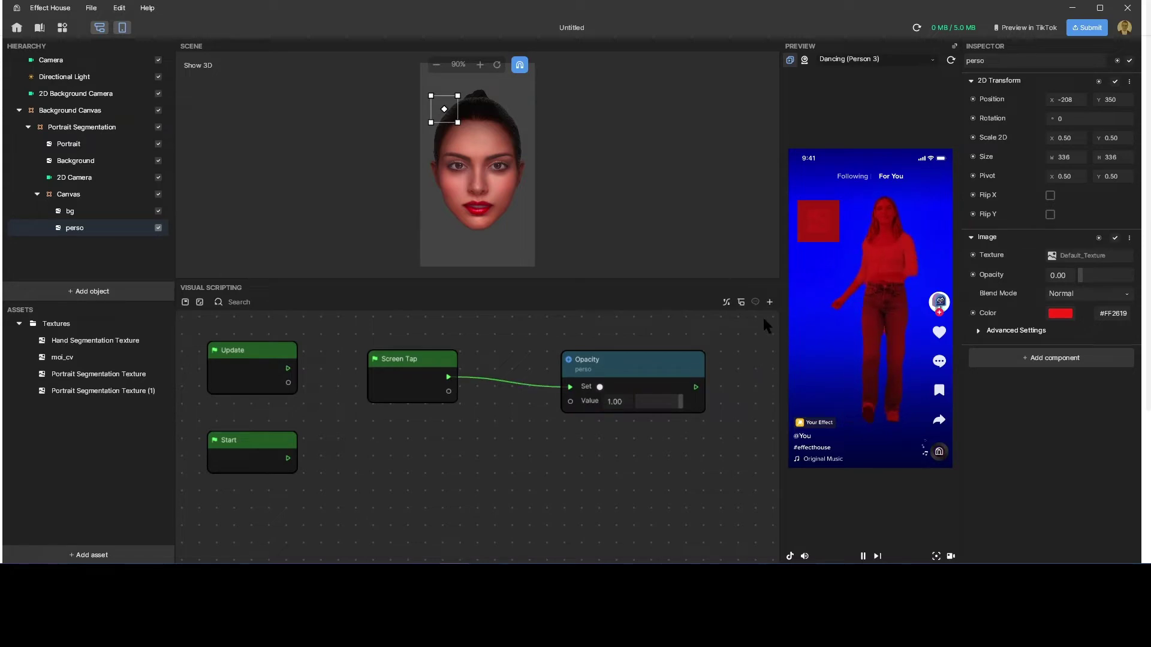
{"action": "left_click", "coordinate": [769, 302]}
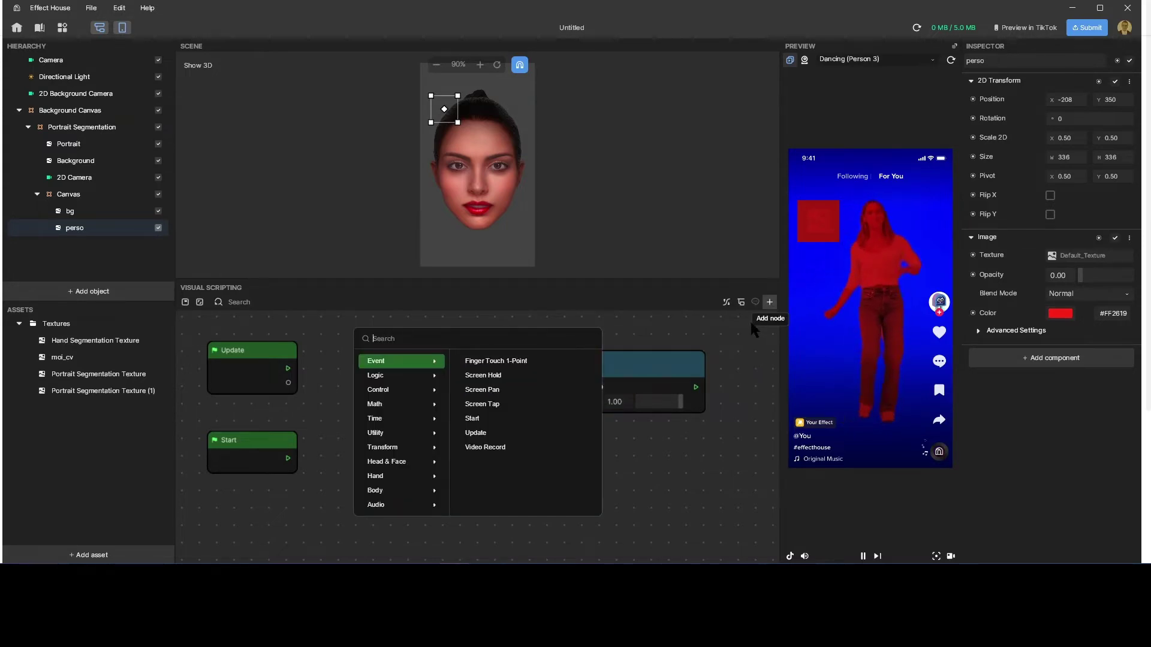
{"action": "type", "text": "flip"}
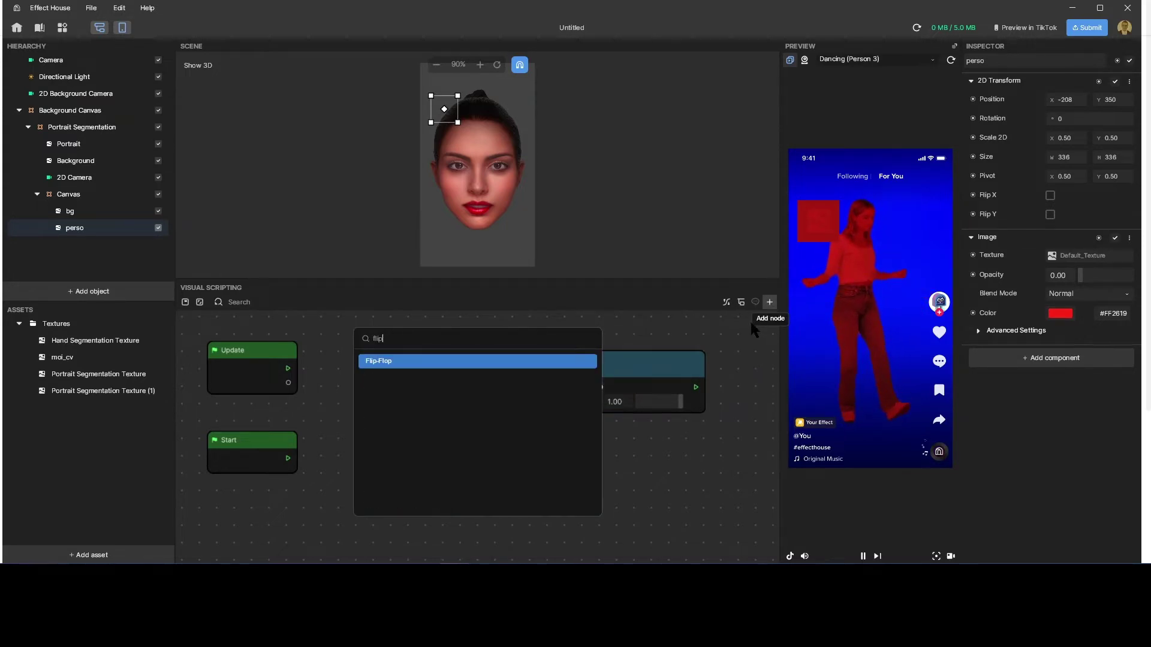
{"action": "left_click", "coordinate": [443, 362]}
{"action": "left_click_drag", "start_coordinate": [537, 447], "coordinate": [528, 412]}
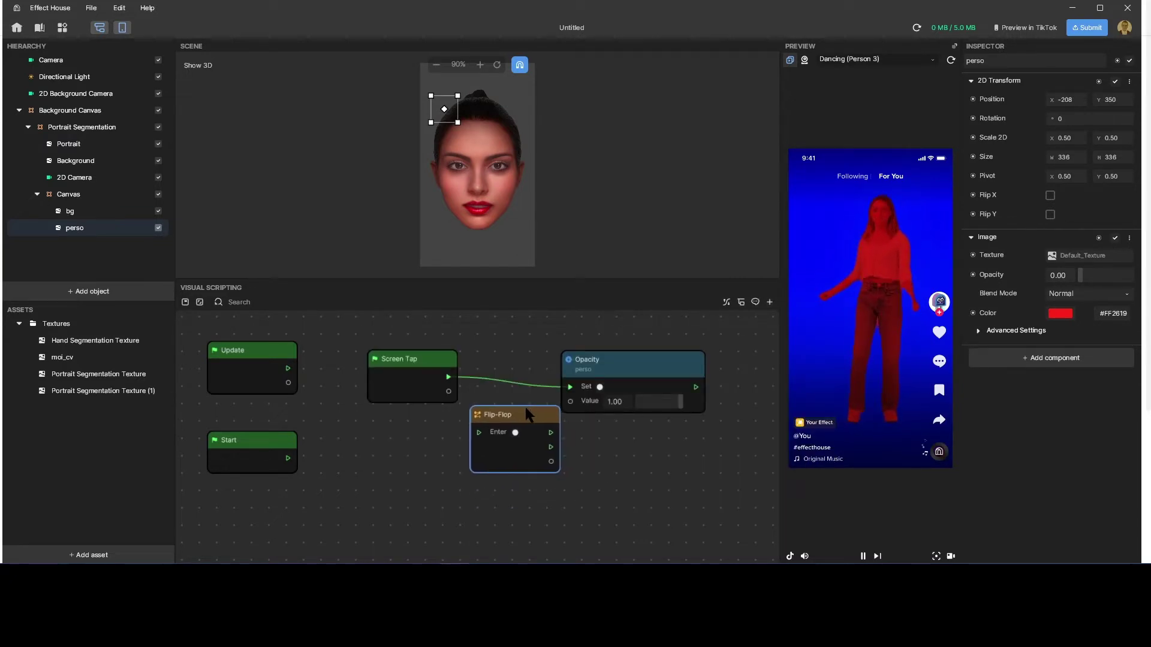
- Remove the direct Screen Tap to Opacity connection and place the Flip-Flop node between the two nodes
{"action": "left_click_drag", "start_coordinate": [589, 358], "coordinate": [619, 357]}
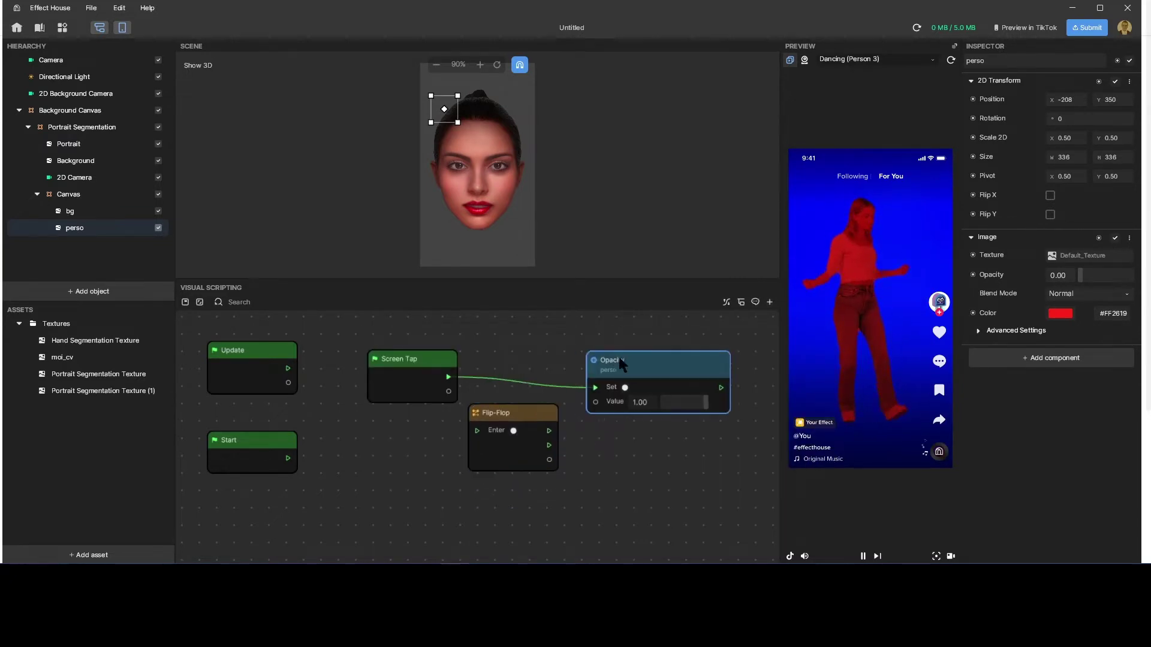
{"action": "left_click", "coordinate": [534, 387]}
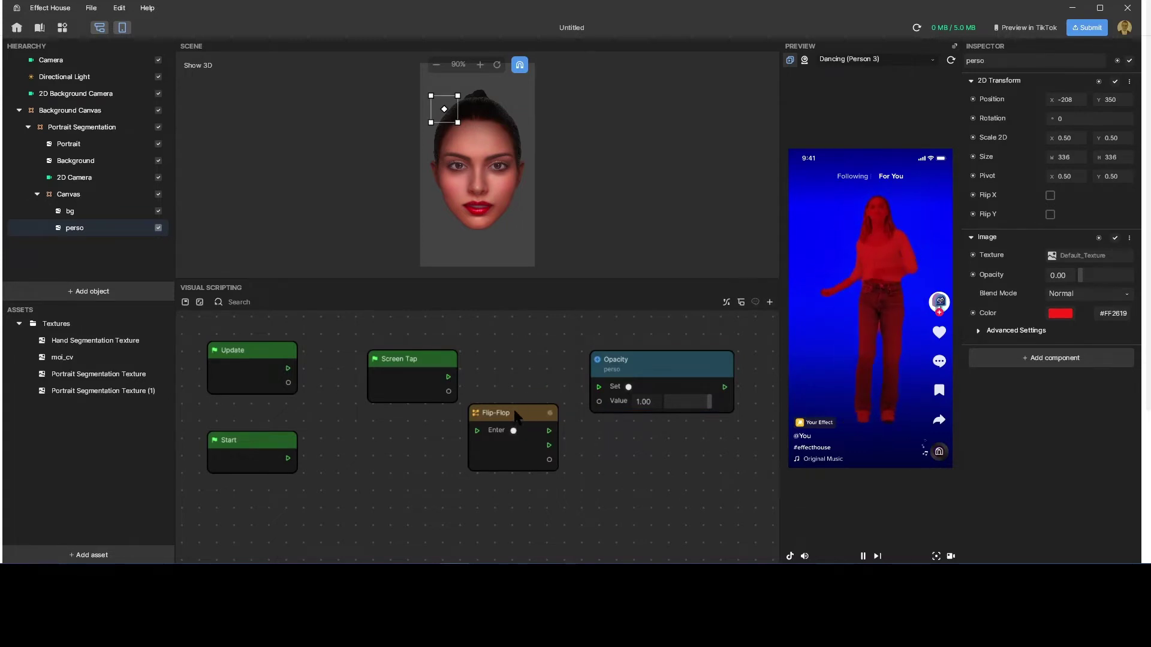
{"action": "left_click_drag", "start_coordinate": [512, 430], "coordinate": [523, 384]}
{"action": "left_click", "coordinate": [616, 358]}
{"action": "left_click_drag", "start_coordinate": [614, 357], "coordinate": [622, 347]}
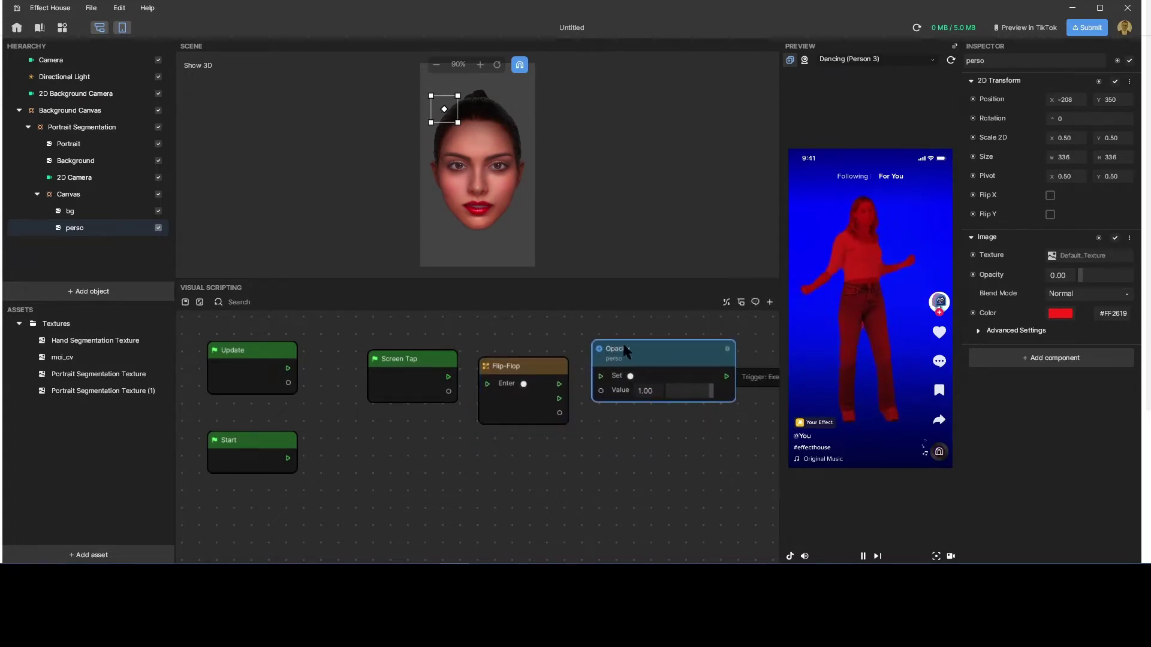
- Add a second Set Opacity node for perso with value 0.00 and place it below the first one
{"action": "left_click", "coordinate": [973, 275]}
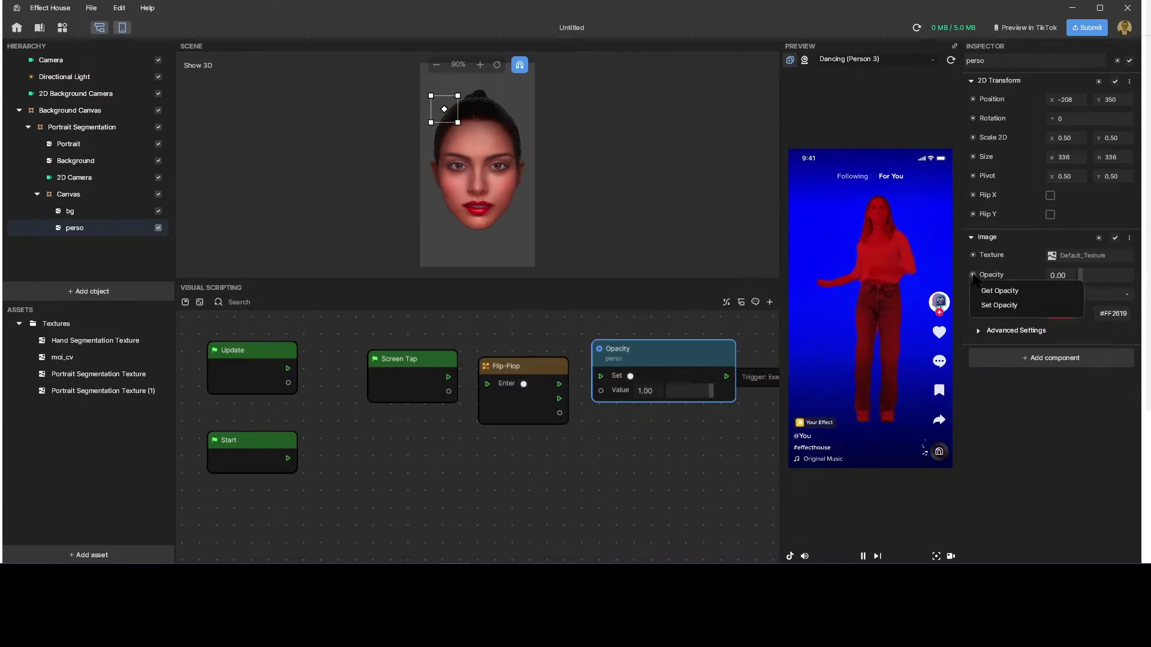
{"action": "left_click", "coordinate": [998, 306]}
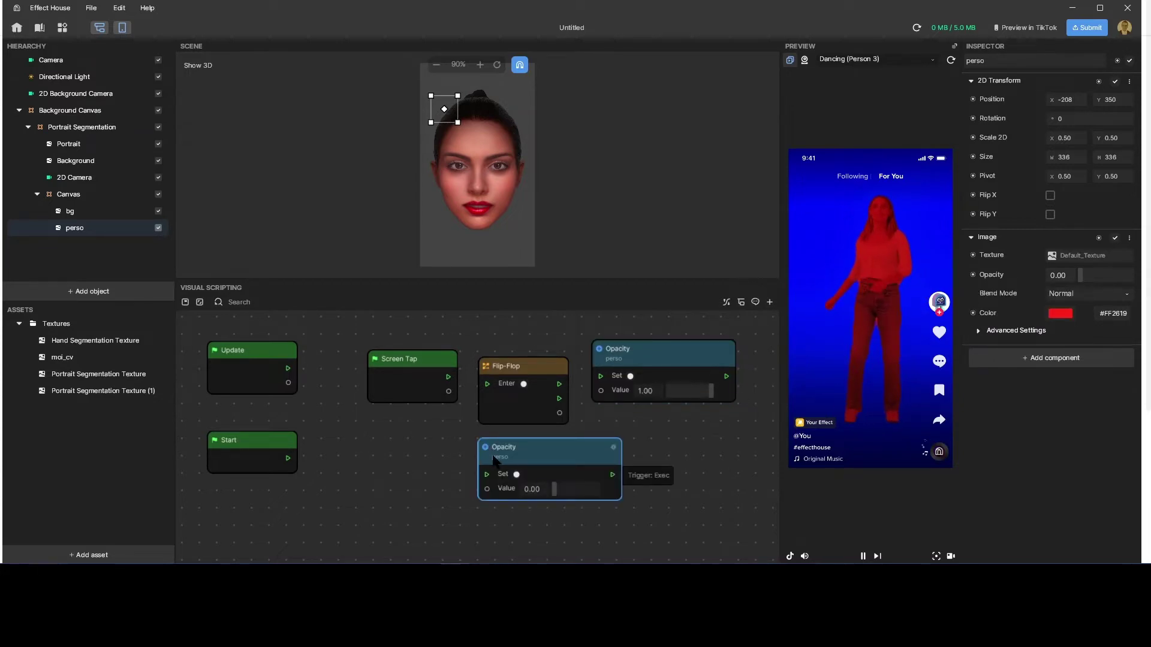
{"action": "left_click_drag", "start_coordinate": [493, 460], "coordinate": [610, 432]}
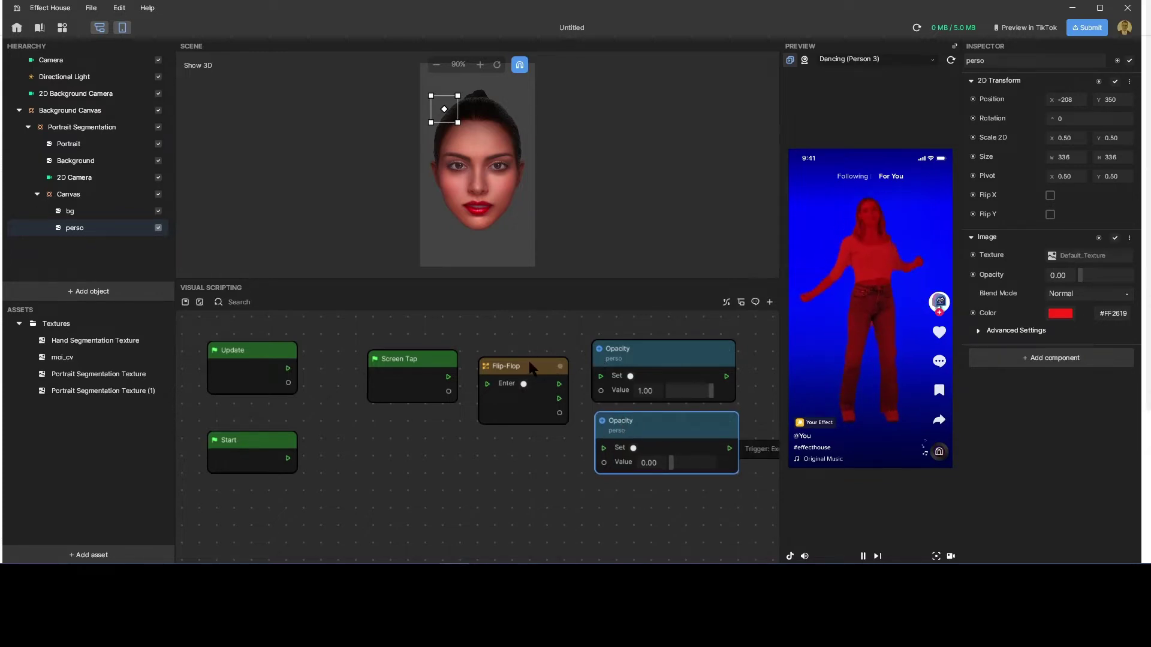
- Connect Screen Tap to the Flip-Flop's Enter, output A to the 1.00 Opacity node and output B to the 0.00 one
{"action": "left_click_drag", "start_coordinate": [537, 384], "coordinate": [534, 374]}
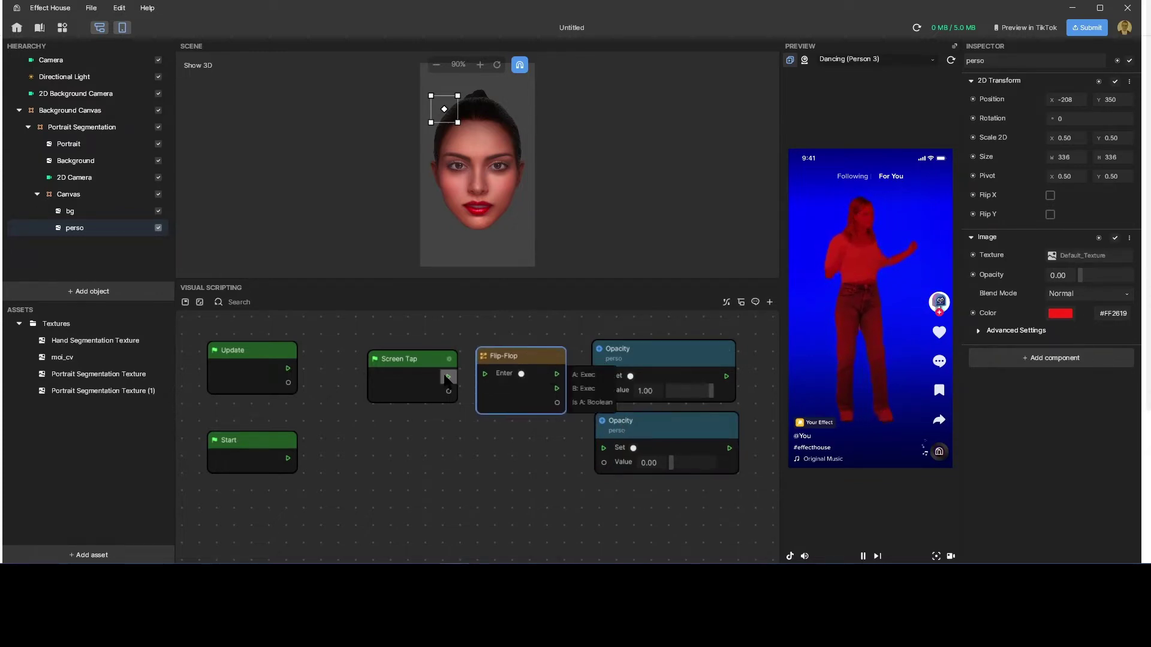
{"action": "left_click_drag", "start_coordinate": [446, 379], "coordinate": [485, 374]}
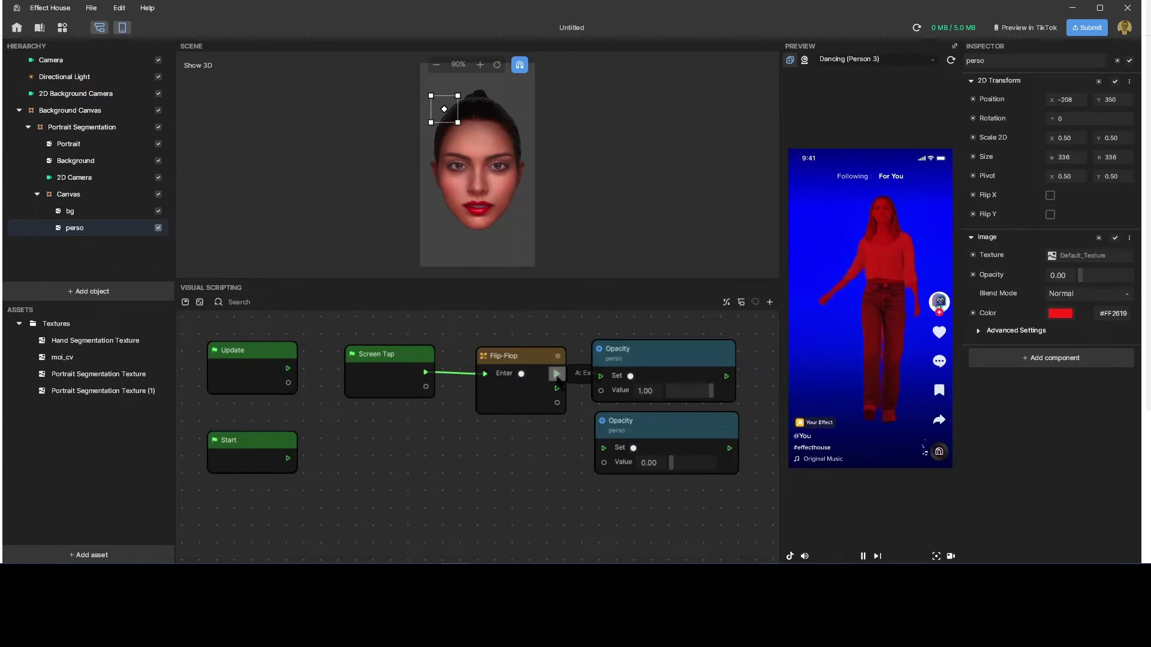
{"action": "left_click_drag", "start_coordinate": [557, 374], "coordinate": [600, 376]}
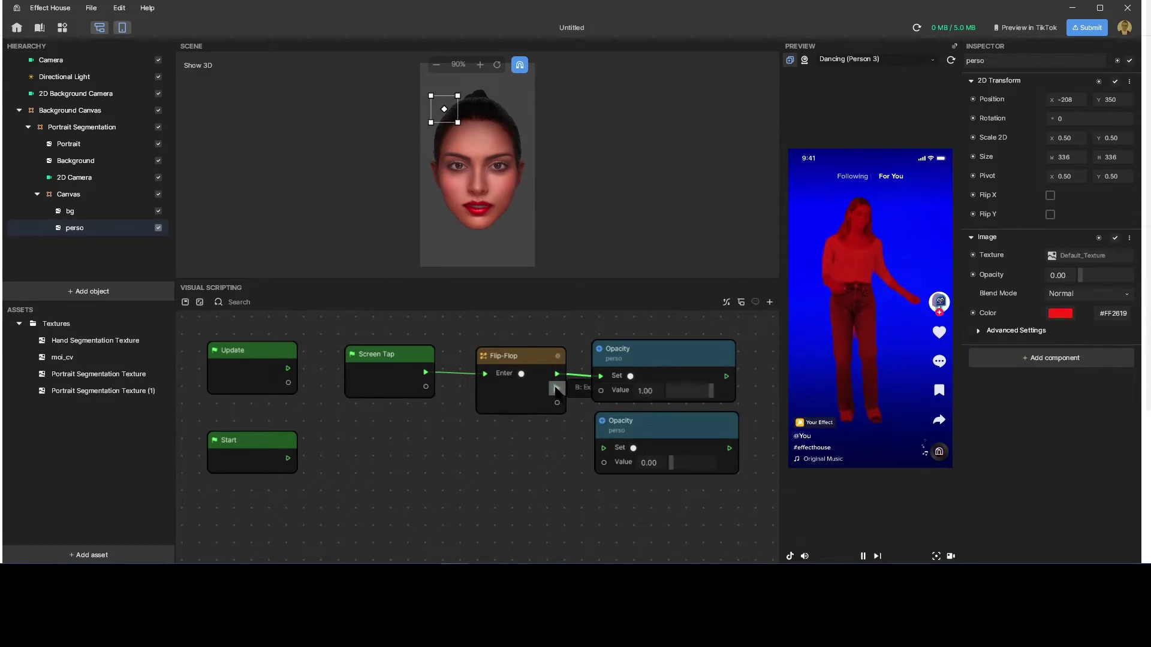
{"action": "left_click_drag", "start_coordinate": [580, 402], "coordinate": [603, 448]}
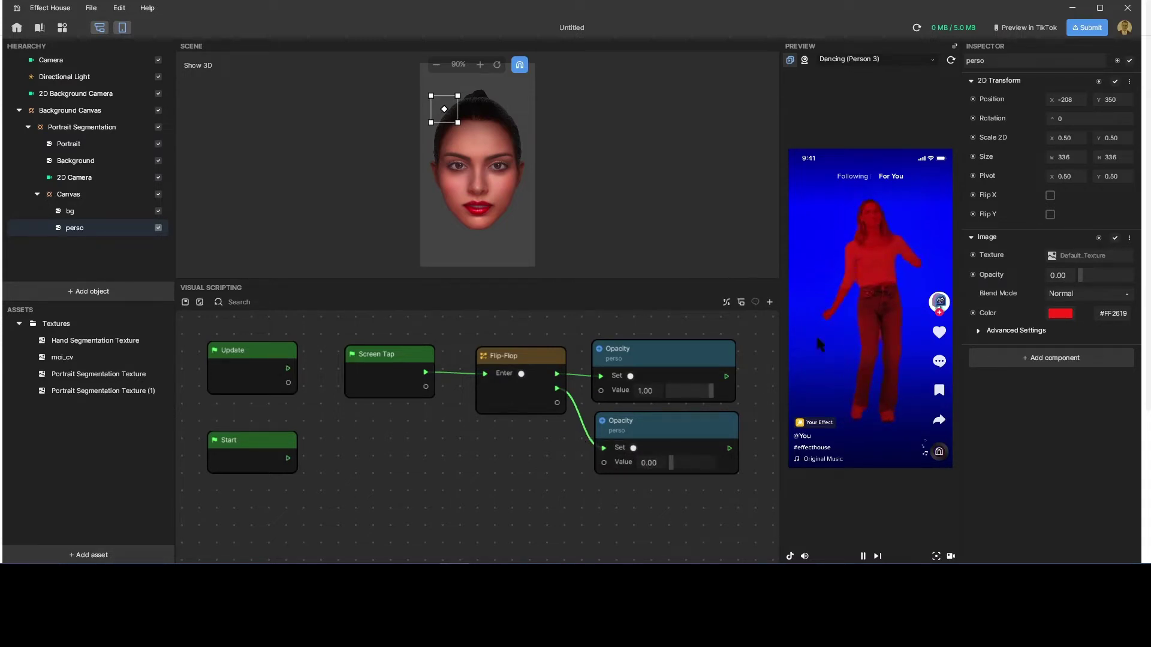
- Test the Flip-Flop by repeatedly tapping the phone preview to toggle the red perso image
{"action": "left_click", "coordinate": [815, 263]}
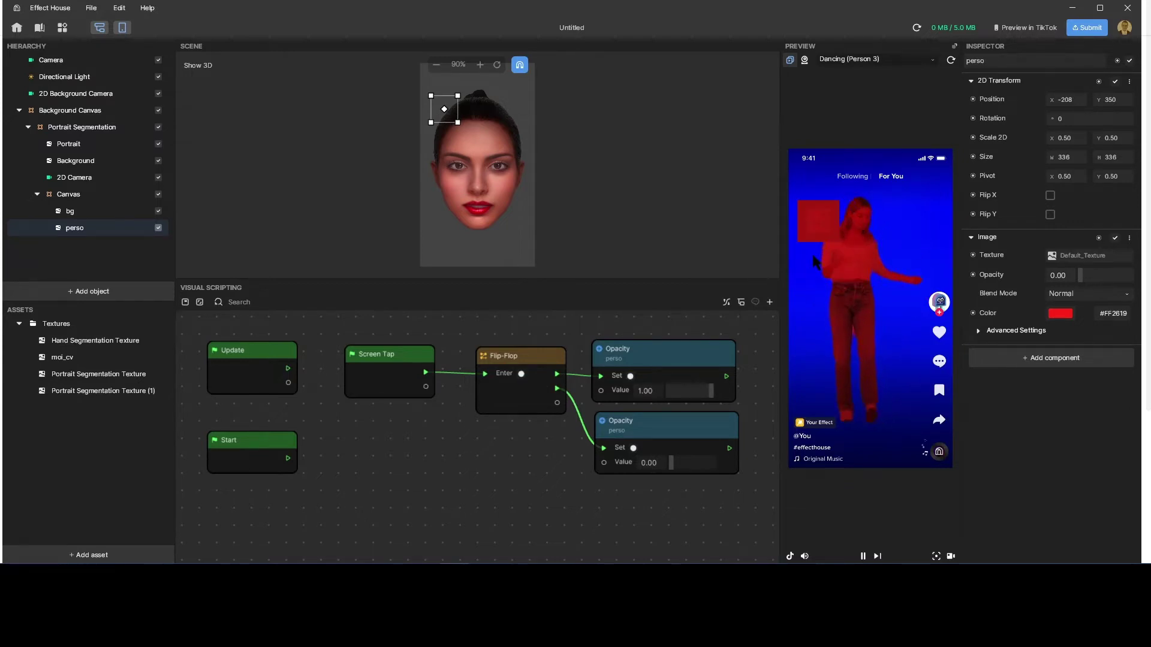
{"action": "left_click", "coordinate": [815, 264]}
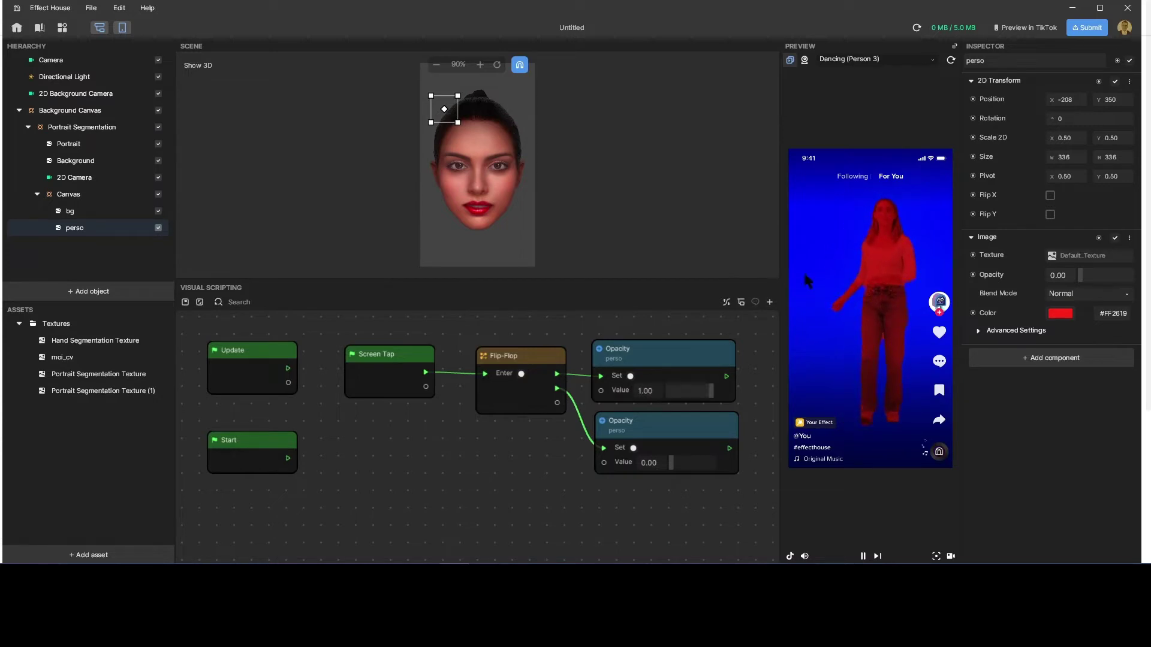
{"action": "left_click", "coordinate": [823, 252]}
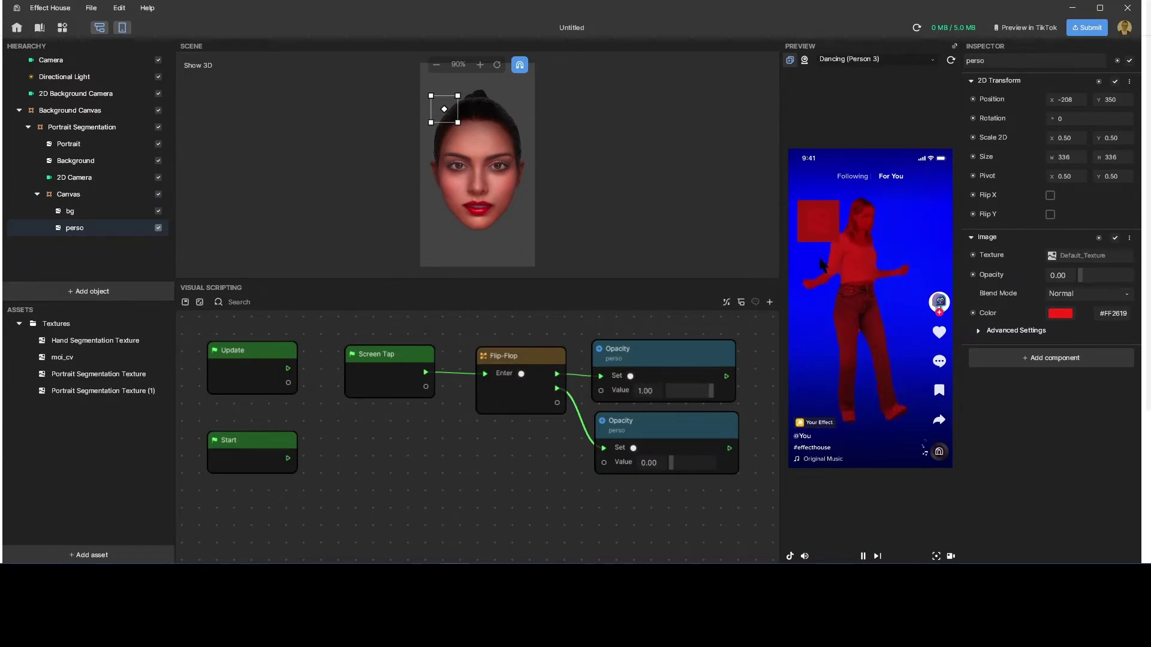
{"action": "left_click", "coordinate": [820, 261]}
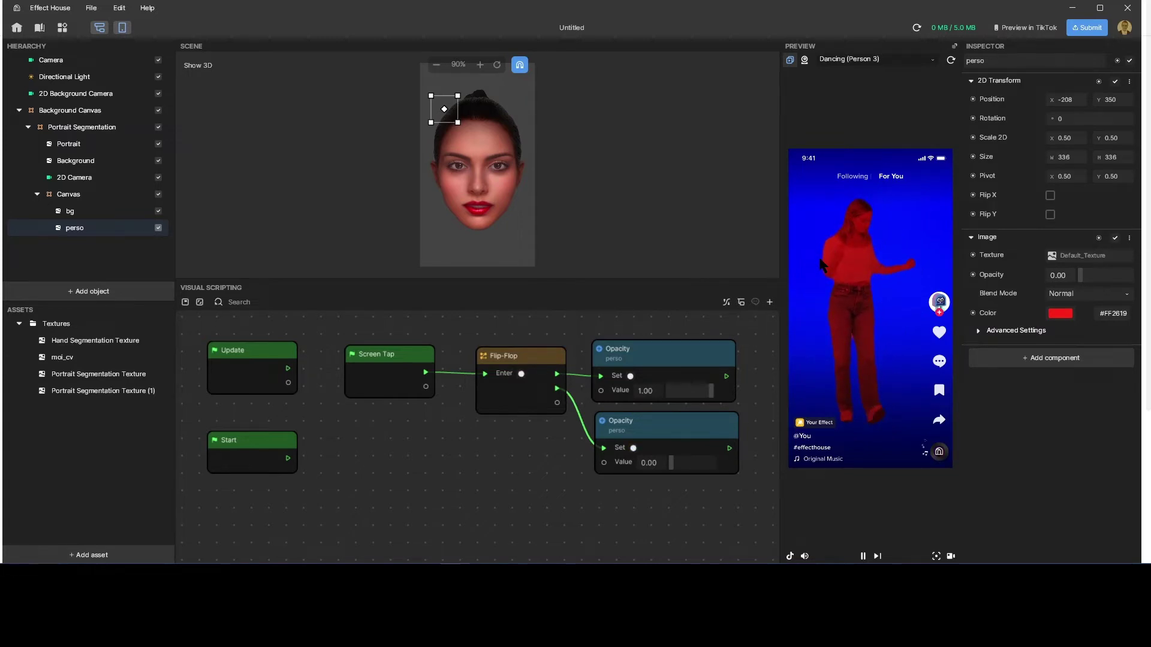
{"action": "left_click", "coordinate": [820, 259]}
{"action": "left_click", "coordinate": [820, 260]}
{"action": "left_click", "coordinate": [819, 259]}
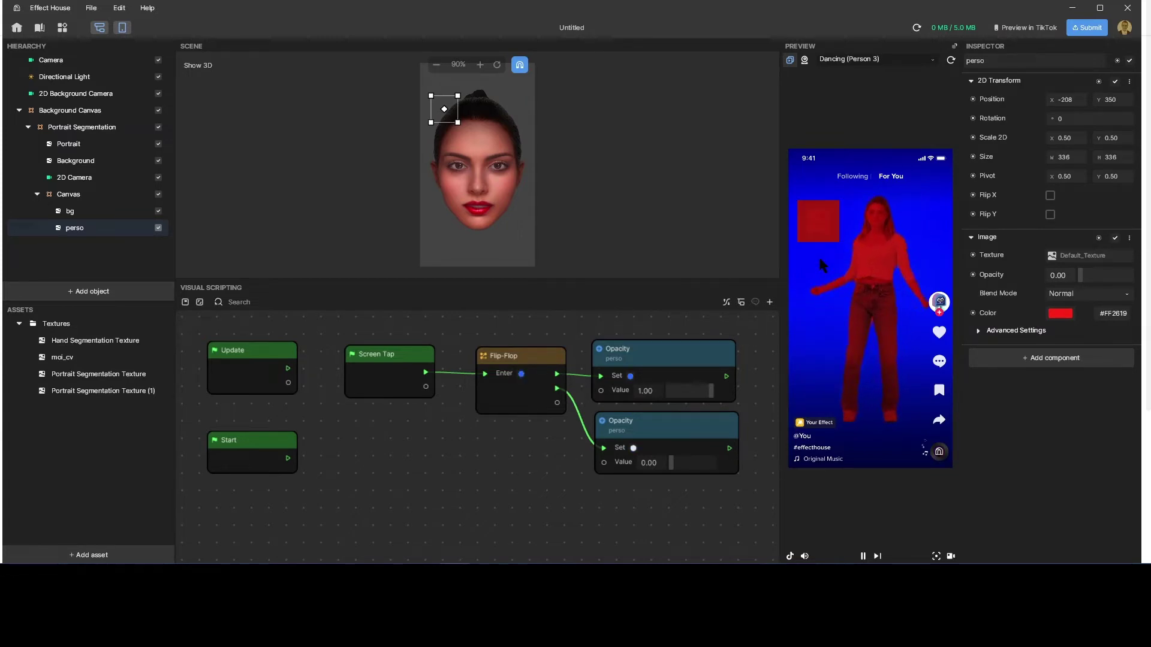
{"action": "left_click", "coordinate": [820, 260]}
{"action": "left_click", "coordinate": [819, 259]}
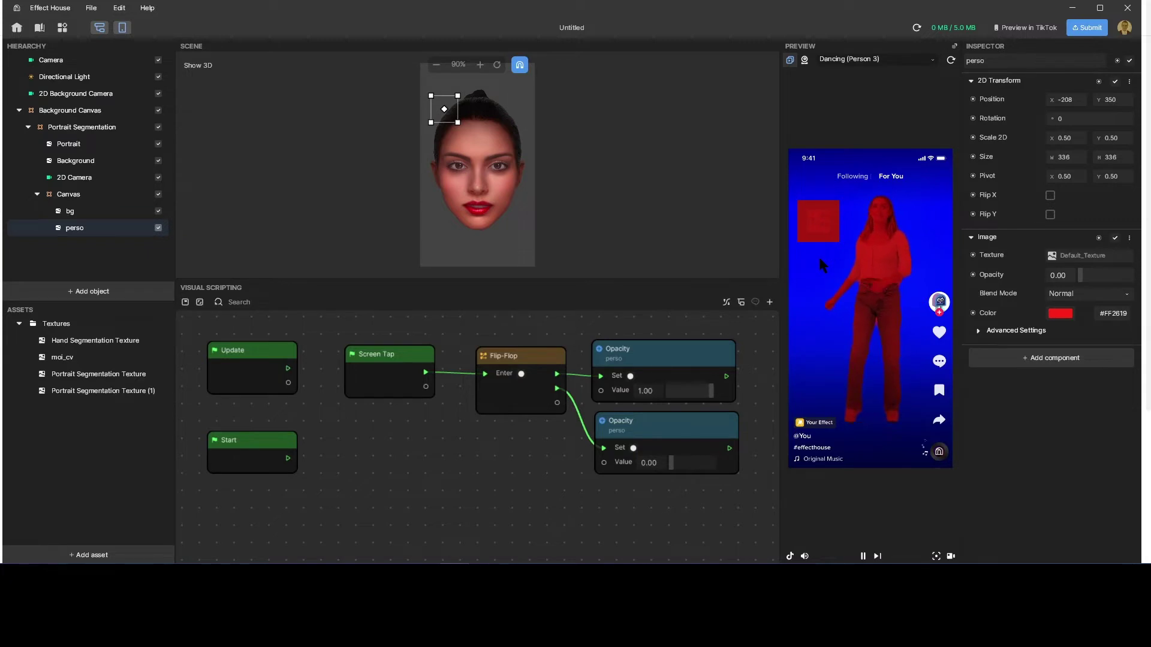
{"action": "left_click", "coordinate": [819, 254]}
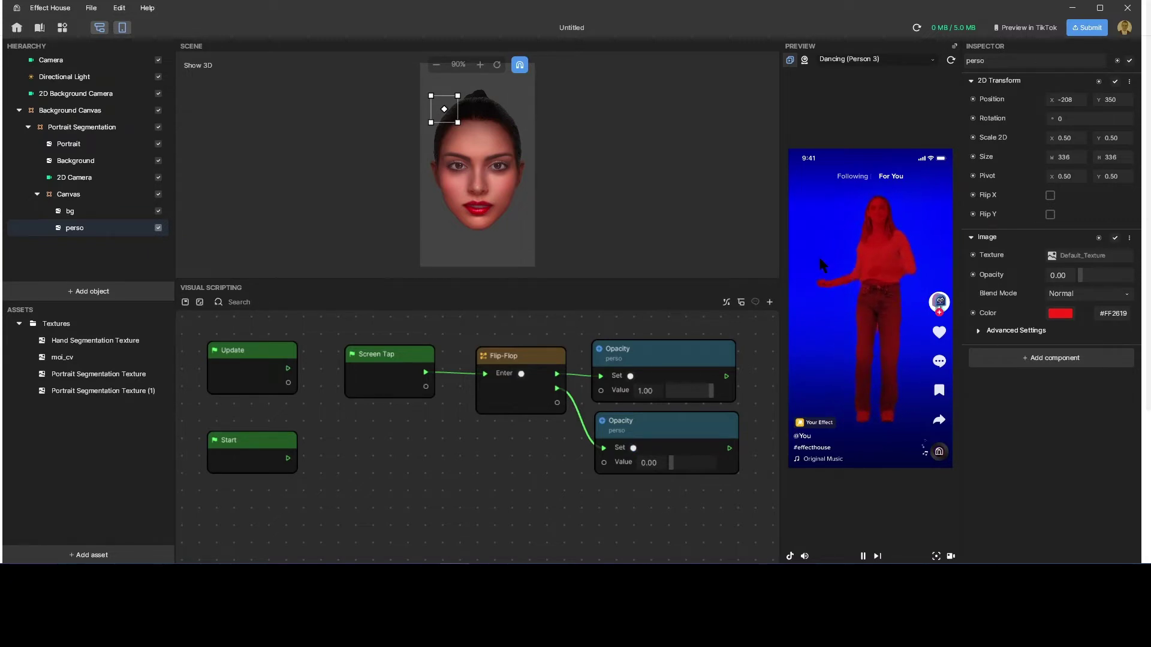
{"action": "left_click", "coordinate": [820, 260]}
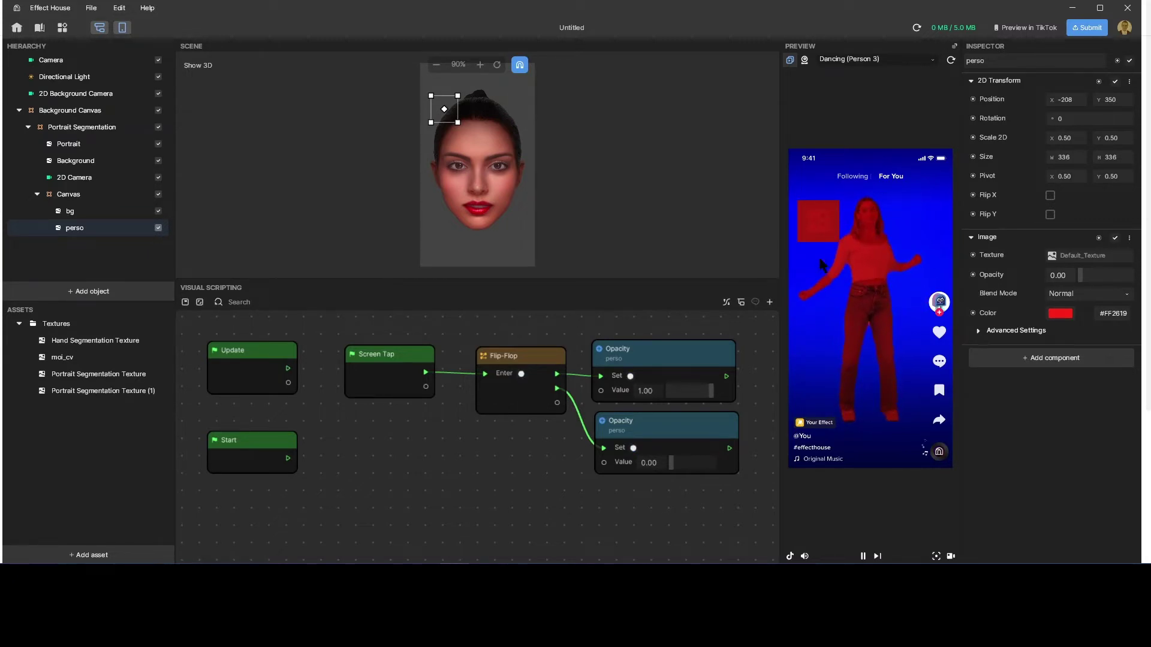
{"action": "left_click", "coordinate": [820, 261]}
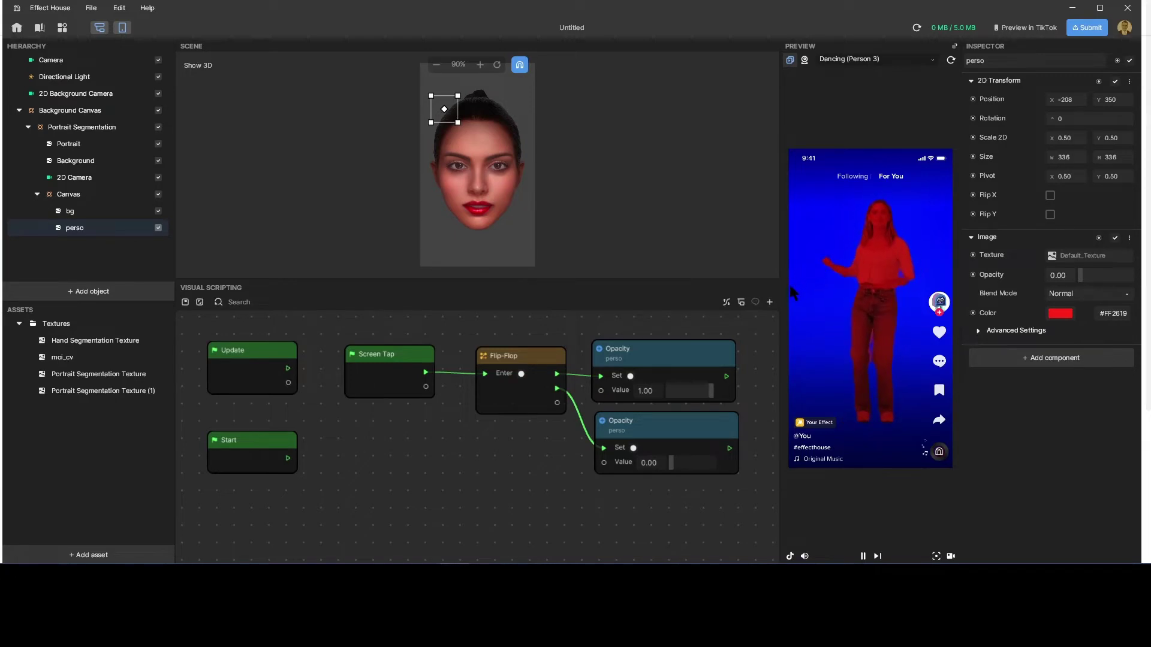
- Rearrange the Screen Tap, Flip-Flop and two perso Opacity nodes, spreading the Opacity nodes apart vertically with free space beside them
{"action": "left_click_drag", "start_coordinate": [400, 365], "coordinate": [378, 334]}
{"action": "left_click_drag", "start_coordinate": [502, 367], "coordinate": [453, 347]}
{"action": "scroll", "coordinate": [514, 407], "scroll_direction": "down", "scroll_amount": 3}
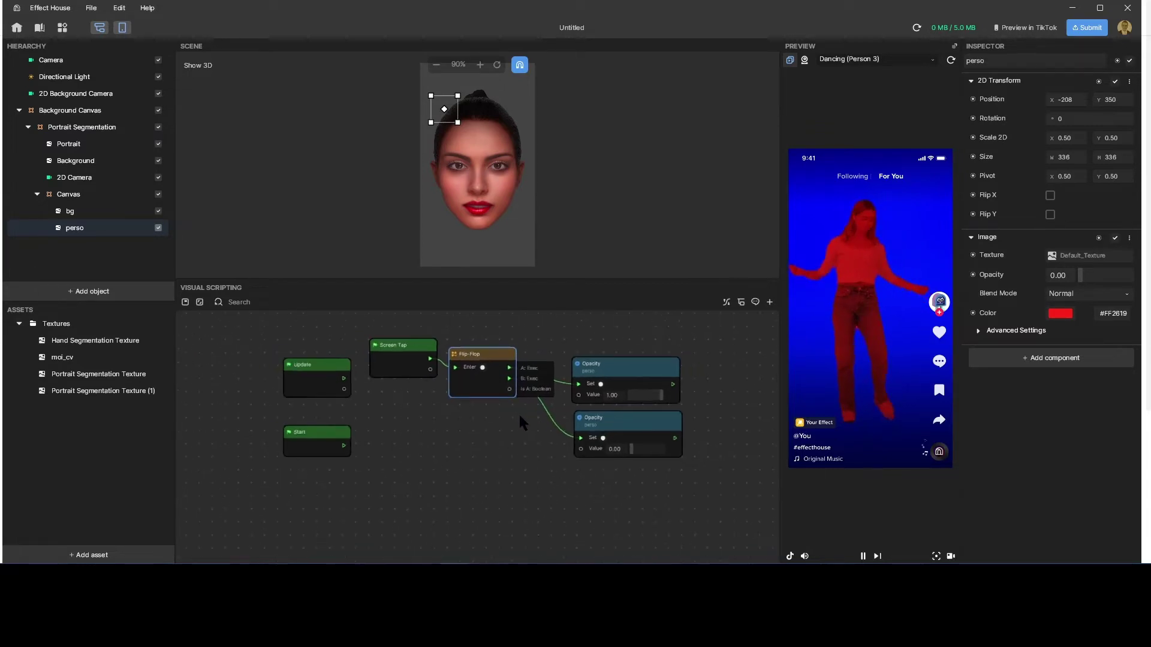
{"action": "left_click_drag", "start_coordinate": [623, 372], "coordinate": [597, 337]}
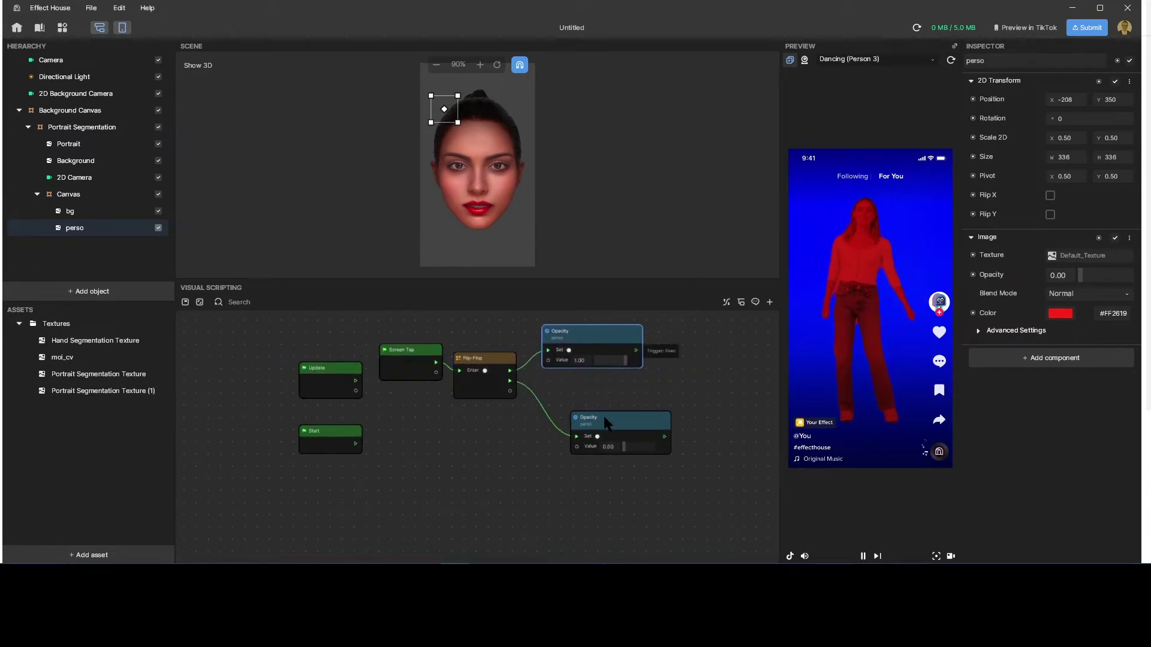
{"action": "left_click_drag", "start_coordinate": [599, 418], "coordinate": [560, 432]}
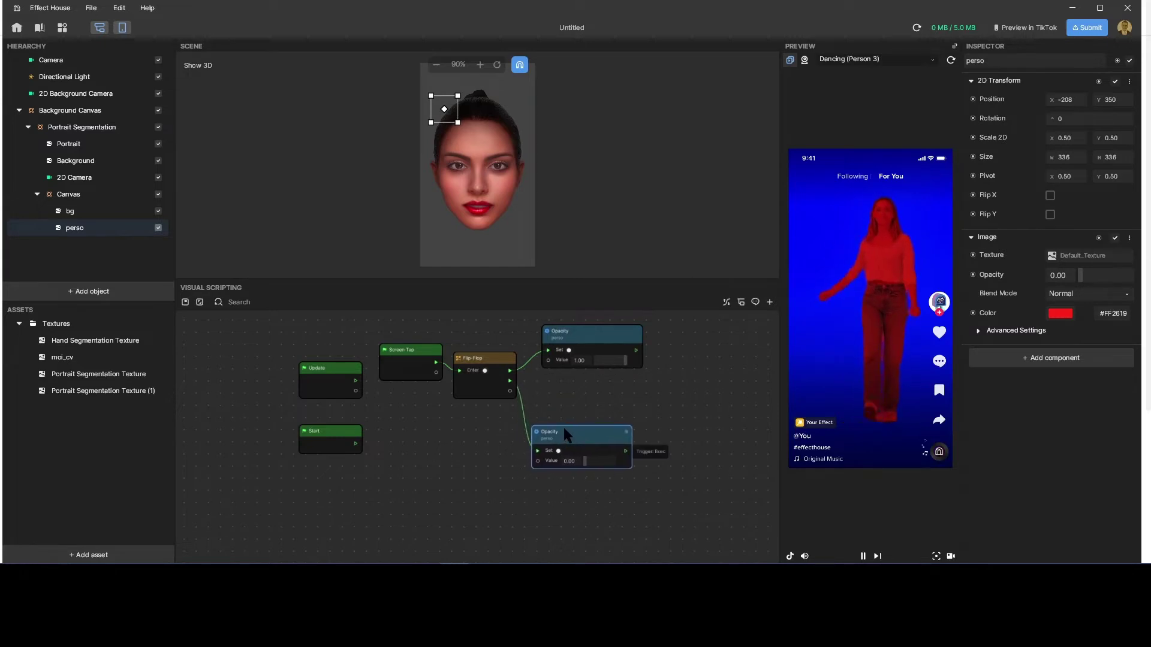
- Add a Set Opacity node for the bg image and place it beside the 1.00 perso Opacity node
{"action": "left_click", "coordinate": [86, 210]}
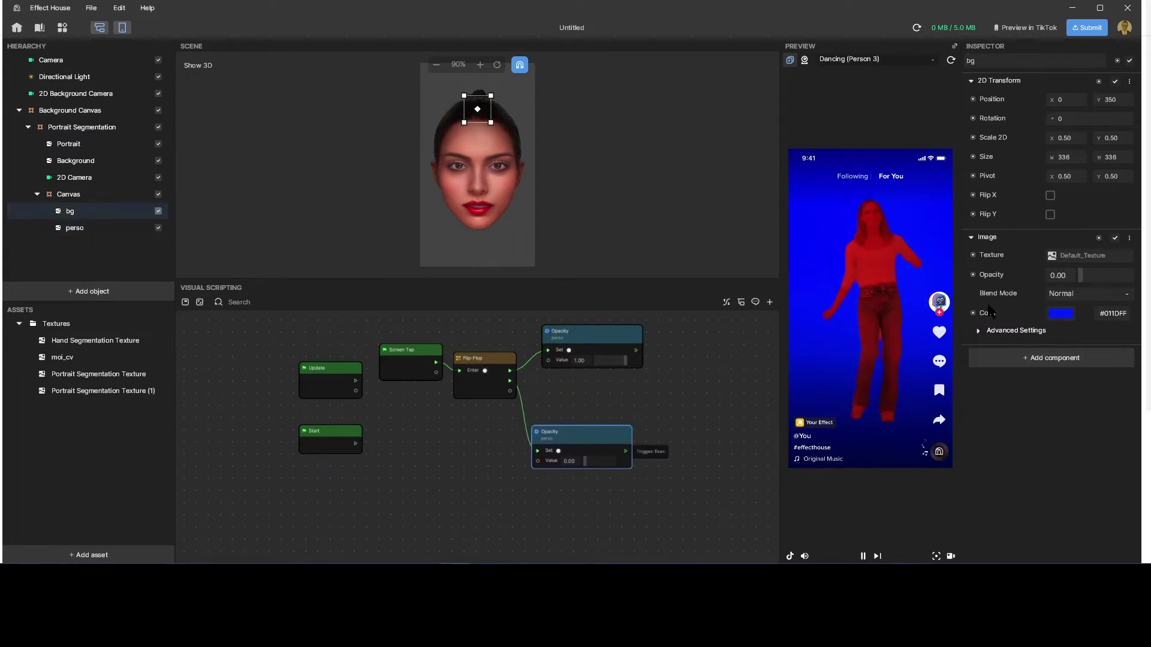
{"action": "left_click", "coordinate": [972, 275]}
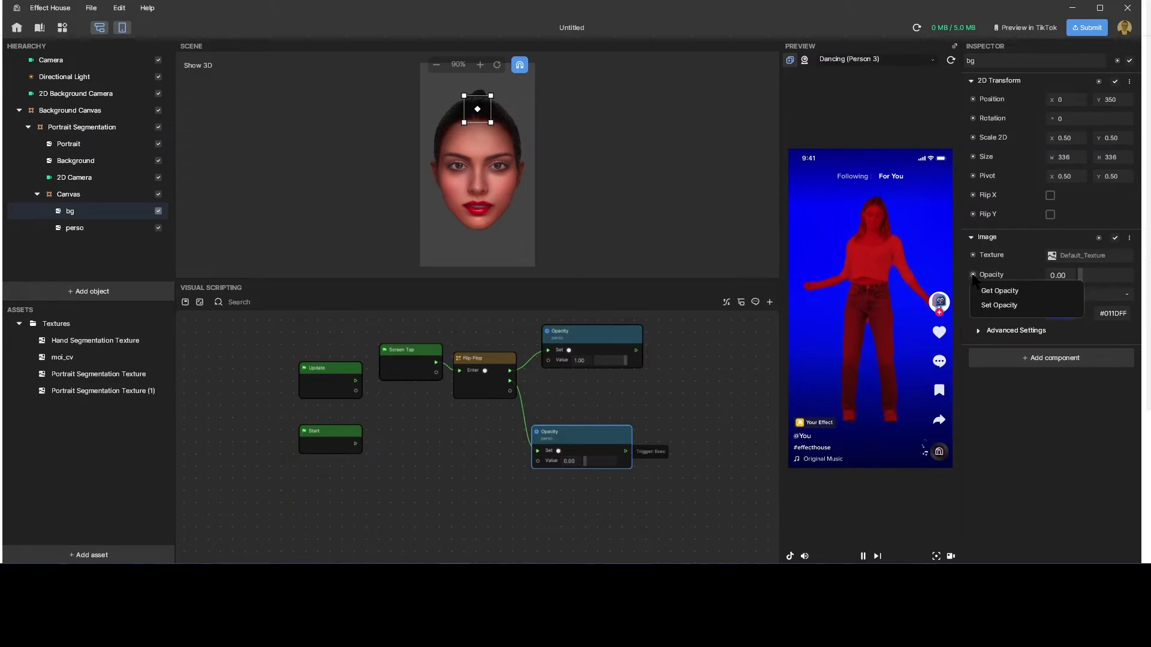
{"action": "left_click", "coordinate": [987, 307]}
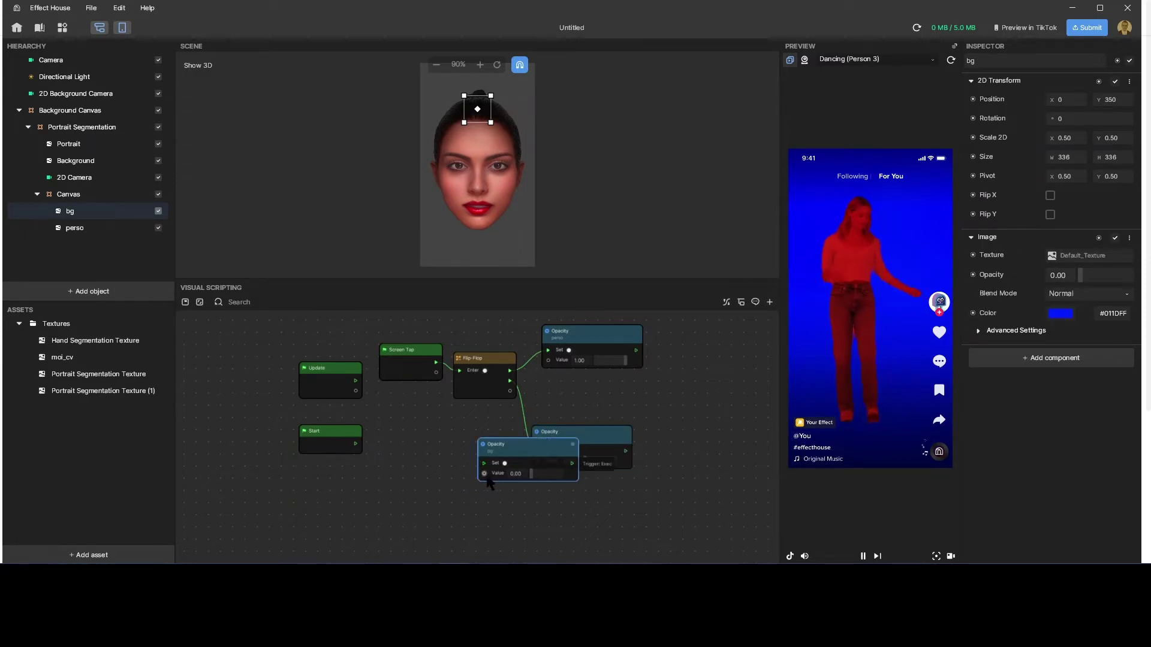
{"action": "left_click_drag", "start_coordinate": [502, 449], "coordinate": [677, 334]}
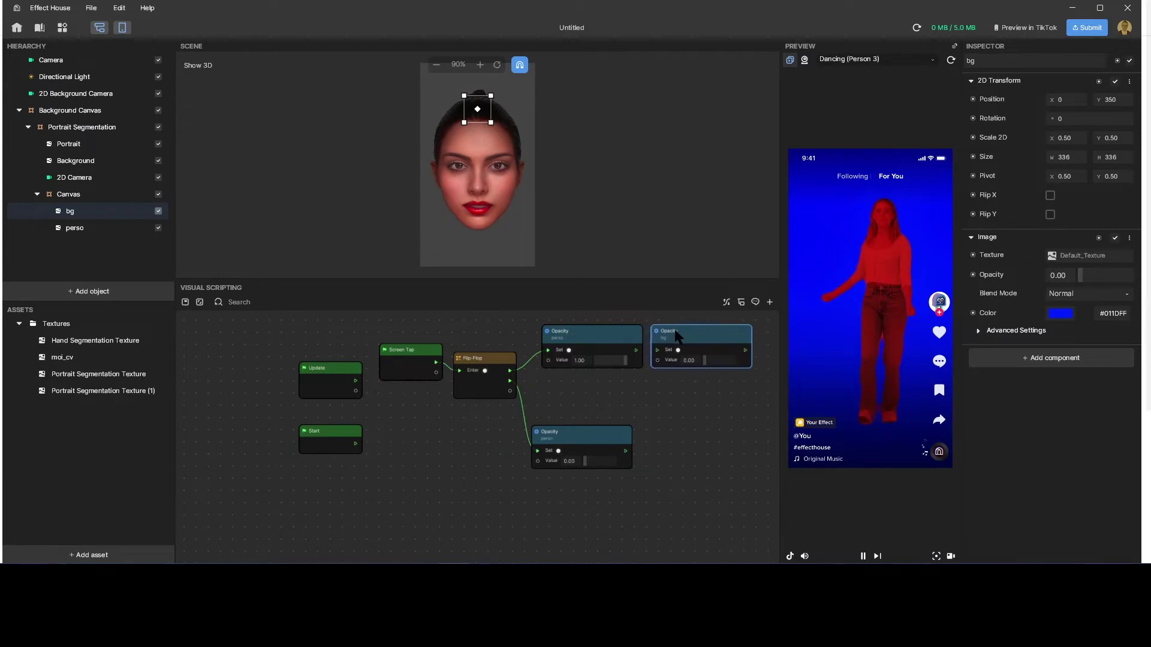
- Add a second Set Opacity node for bg beside the 0.00 perso node and nudge the first bg node outward
{"action": "left_click", "coordinate": [973, 275]}
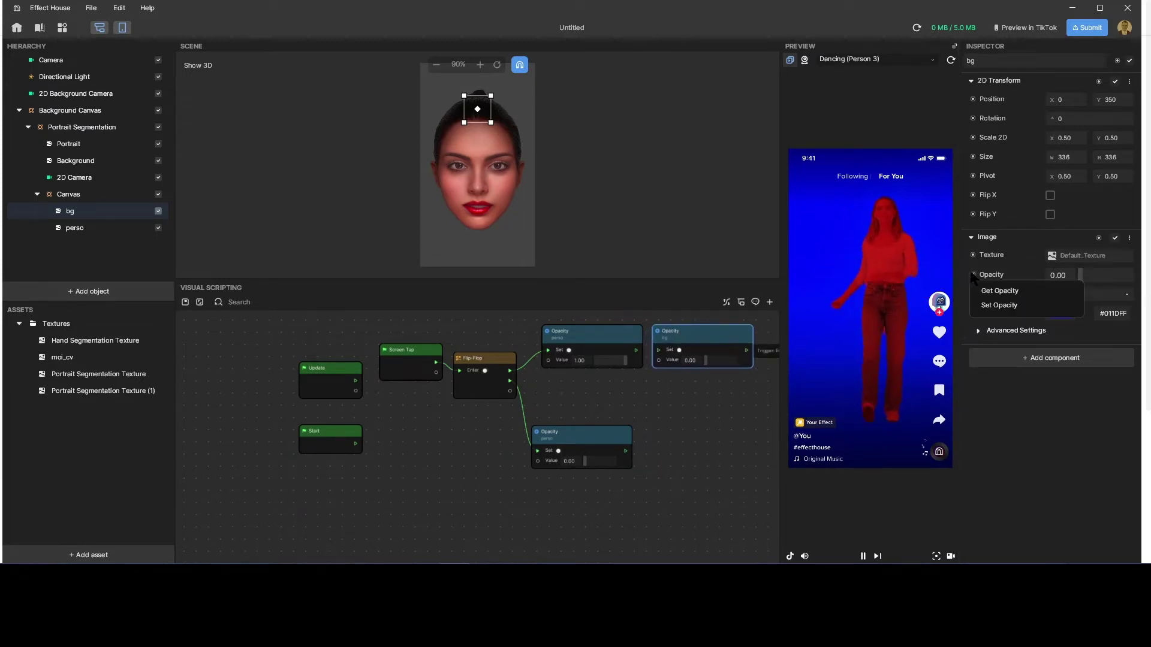
{"action": "left_click", "coordinate": [986, 307]}
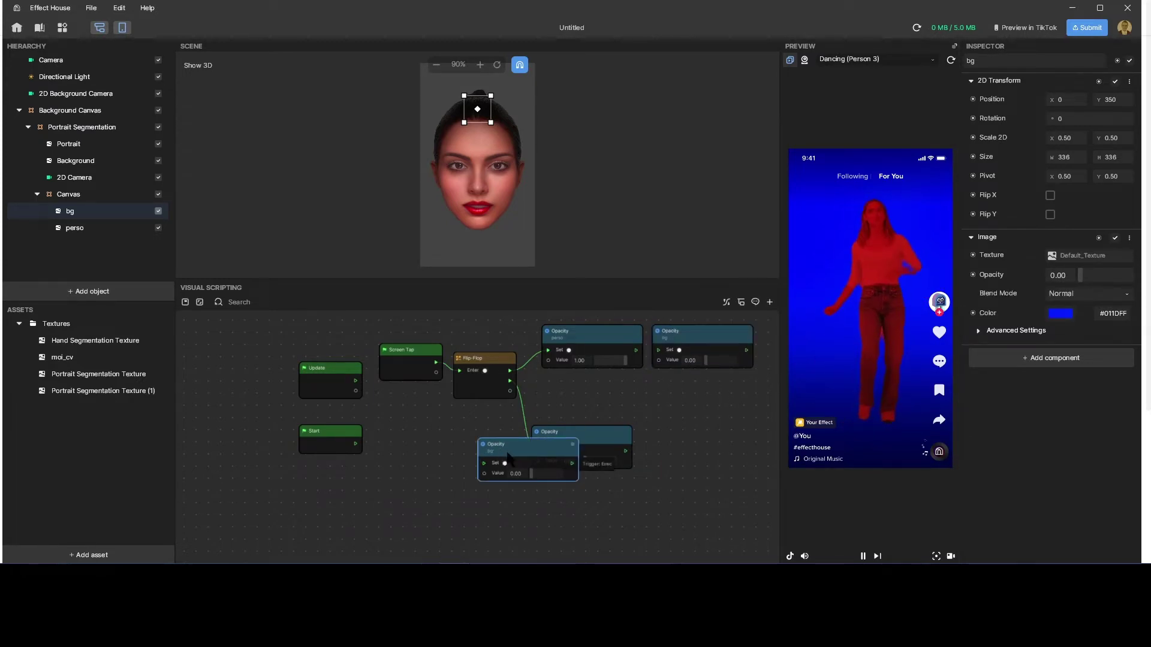
{"action": "left_click_drag", "start_coordinate": [521, 456], "coordinate": [689, 440]}
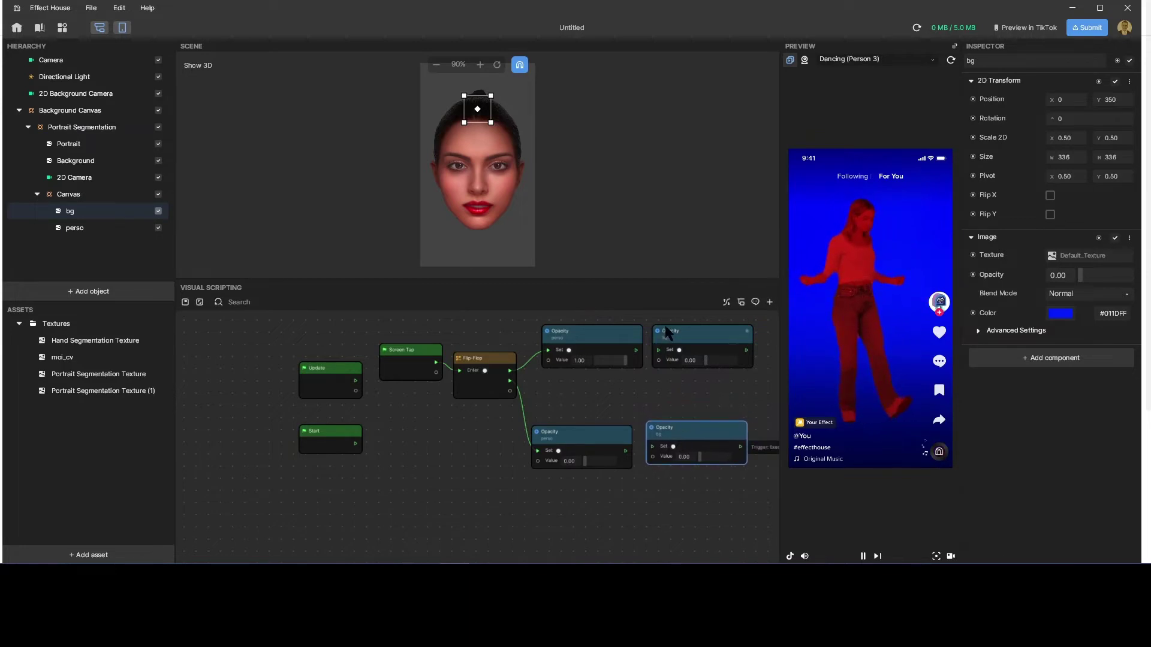
{"action": "left_click_drag", "start_coordinate": [680, 341], "coordinate": [685, 341]}
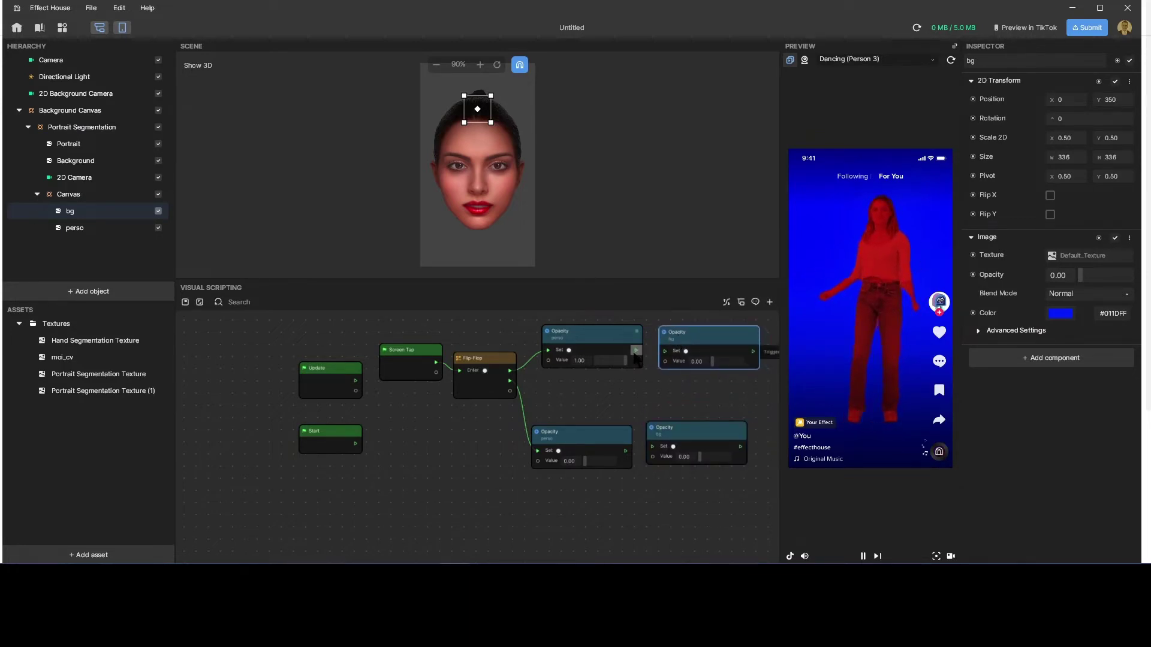
- Chain each perso Opacity node to its neighbouring bg node, with bg values of 1.00 on branch A and 0.00 on branch B
{"action": "left_click_drag", "start_coordinate": [636, 351], "coordinate": [743, 362]}
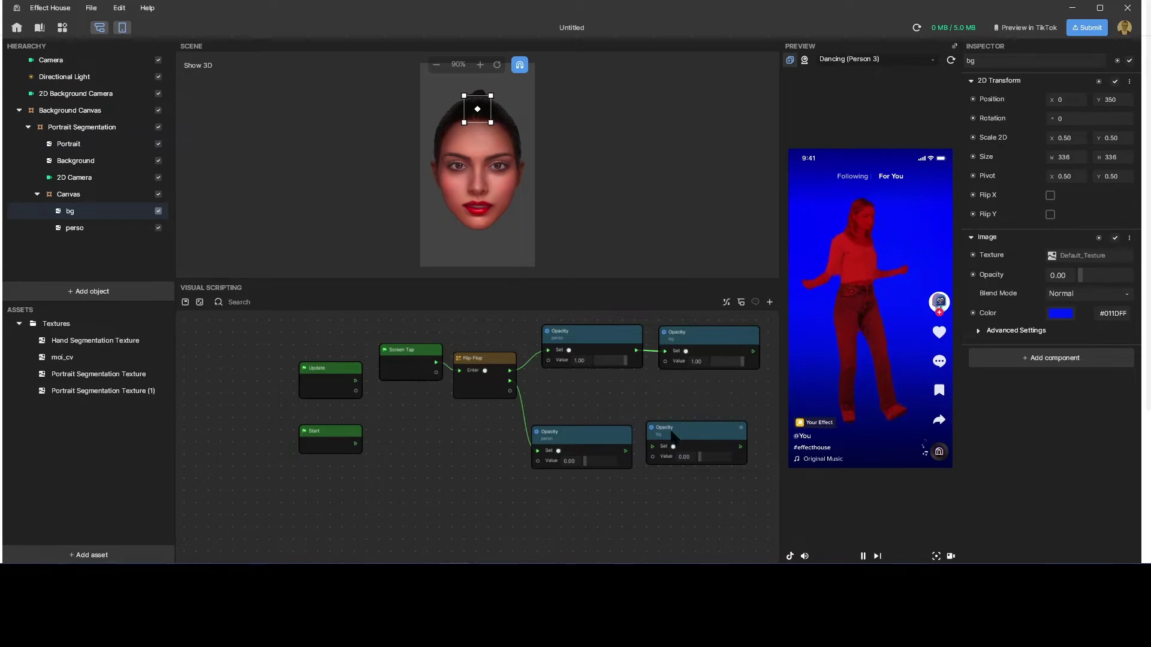
{"action": "left_click_drag", "start_coordinate": [673, 436], "coordinate": [688, 434]}
{"action": "left_click_drag", "start_coordinate": [626, 451], "coordinate": [668, 449]}
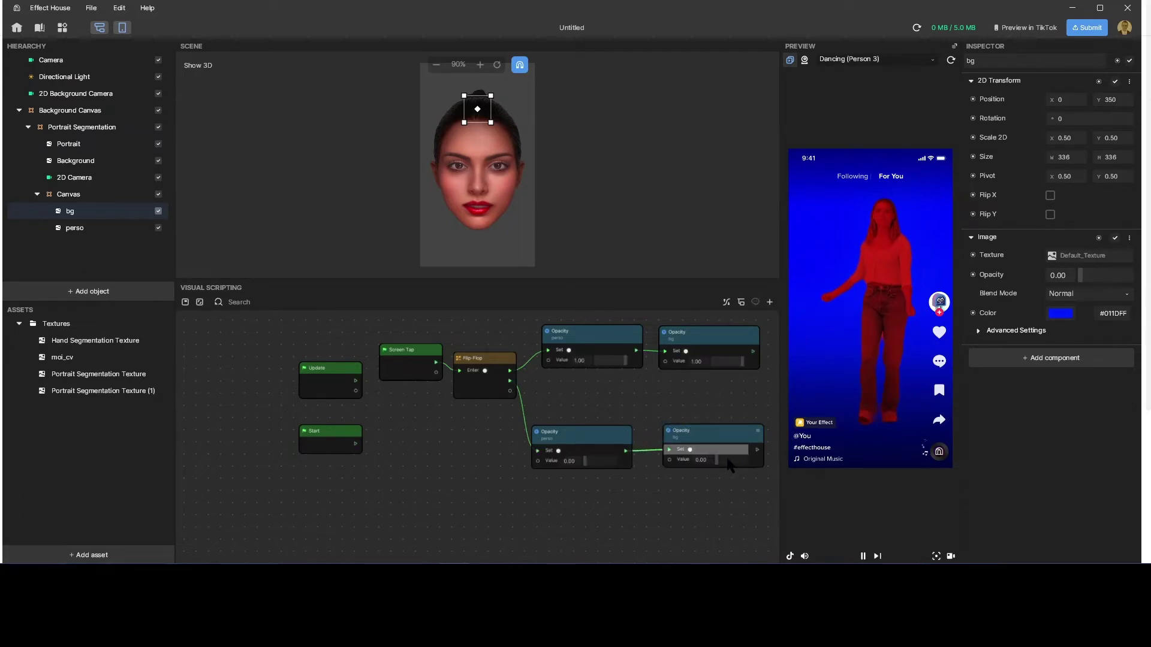
- Tap the phone preview repeatedly to test toggling the perso and bg images together
{"action": "left_click", "coordinate": [809, 279]}
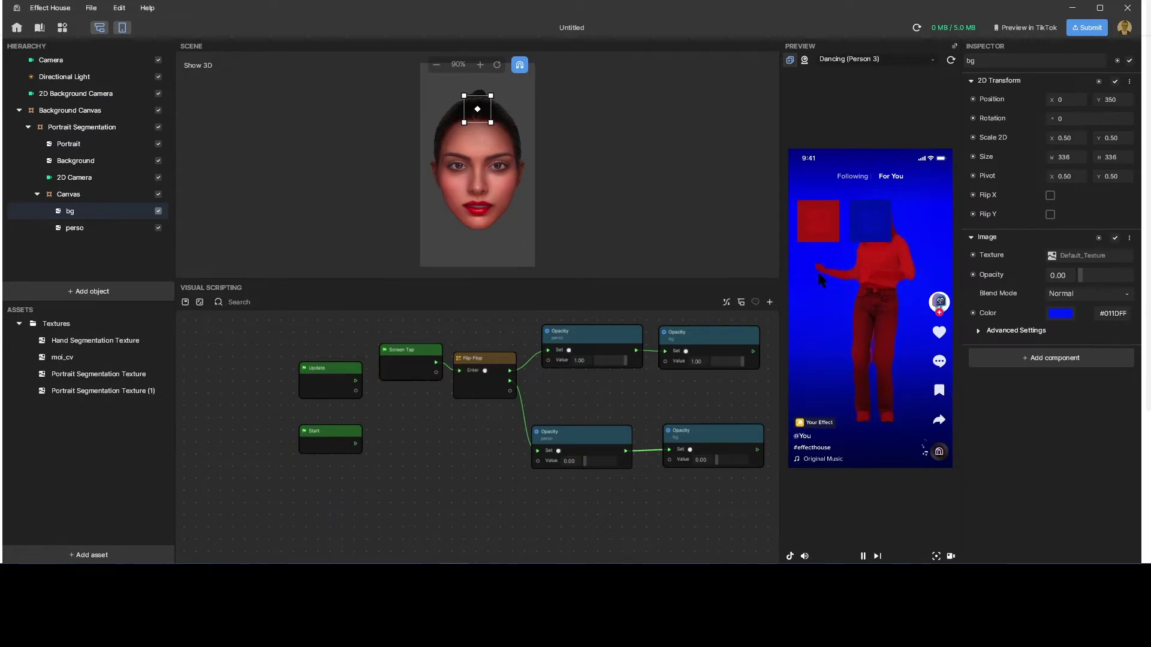
{"action": "left_click", "coordinate": [820, 278]}
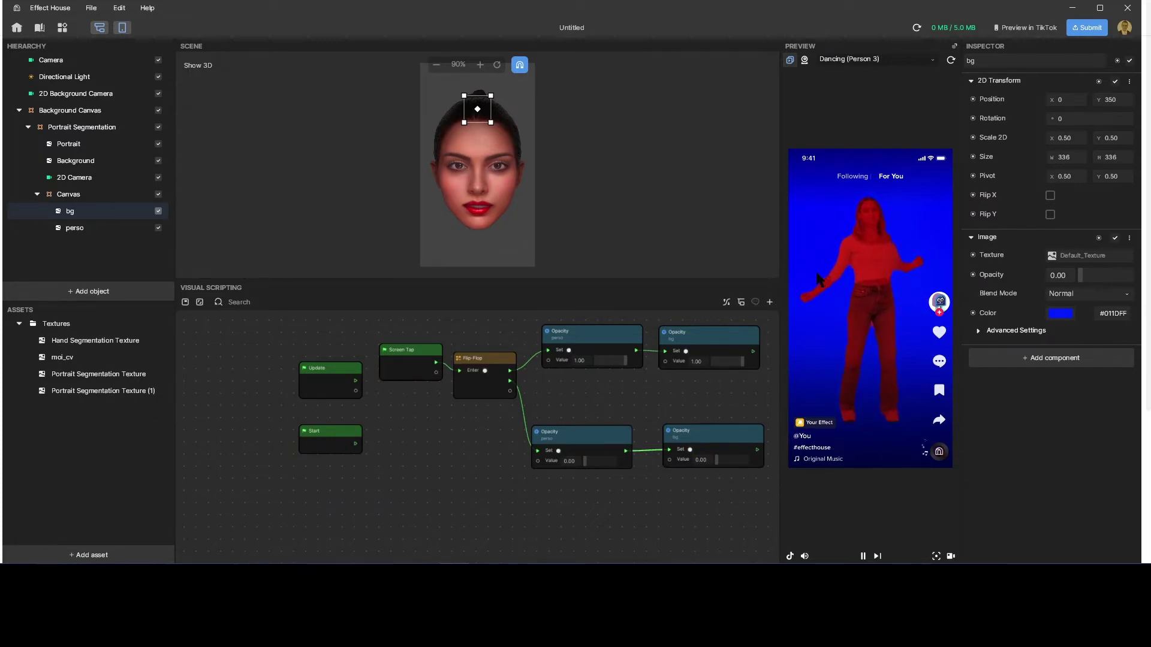
{"action": "left_click", "coordinate": [817, 274]}
{"action": "left_click", "coordinate": [817, 274]}
{"action": "left_click", "coordinate": [817, 274]}
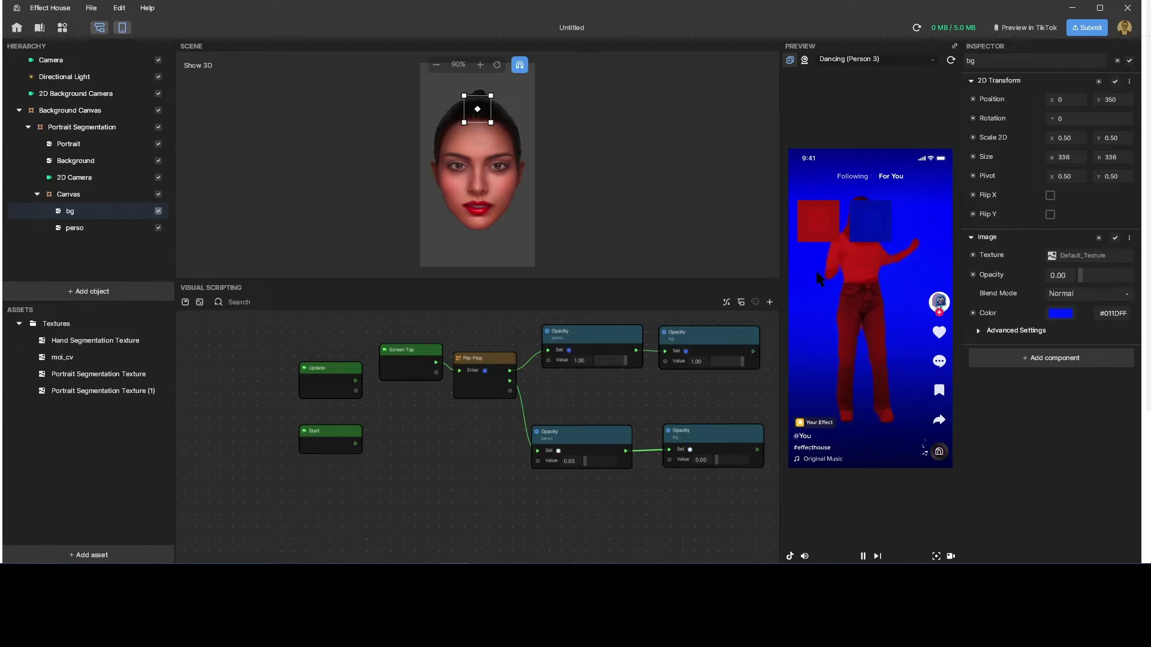
{"action": "left_click", "coordinate": [815, 268]}
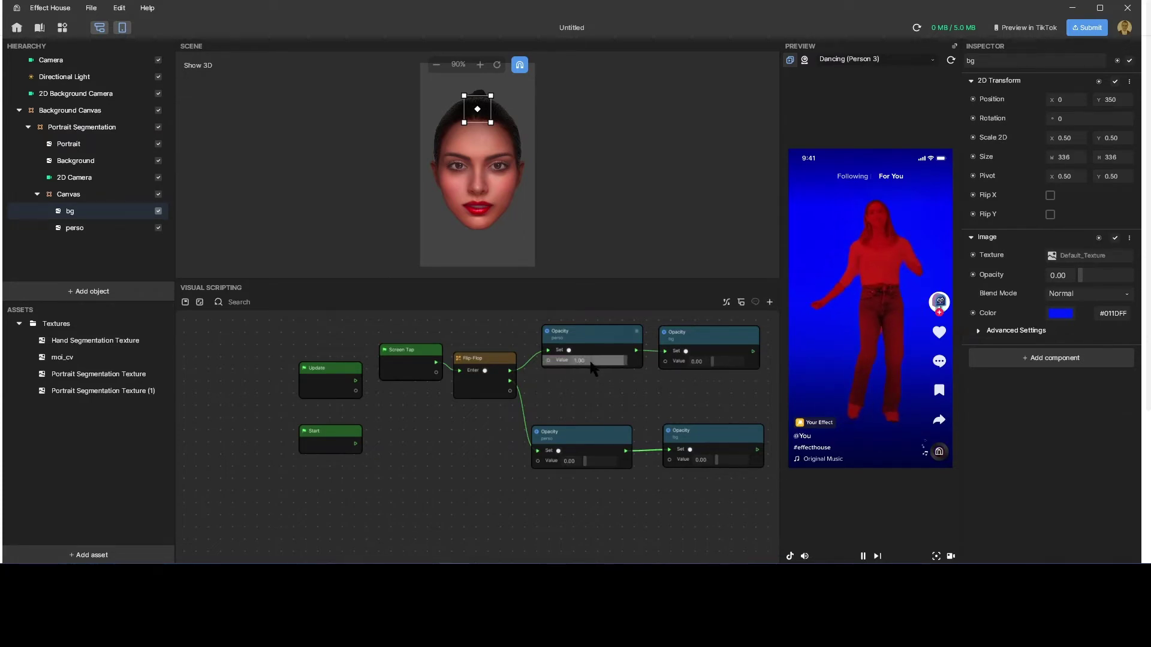
- Try bg opacities of 0.00 on branch A and 1.00 on branch B with preview taps, and restore the previous values
{"action": "left_click_drag", "start_coordinate": [716, 460], "coordinate": [768, 455]}
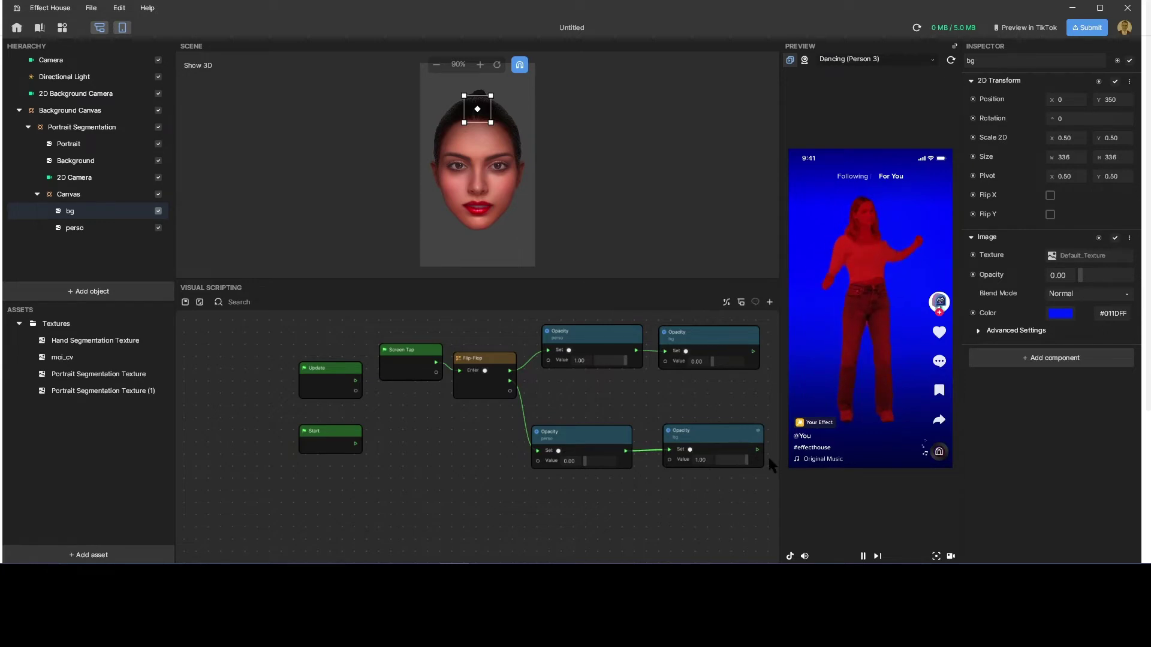
{"action": "left_click", "coordinate": [821, 290]}
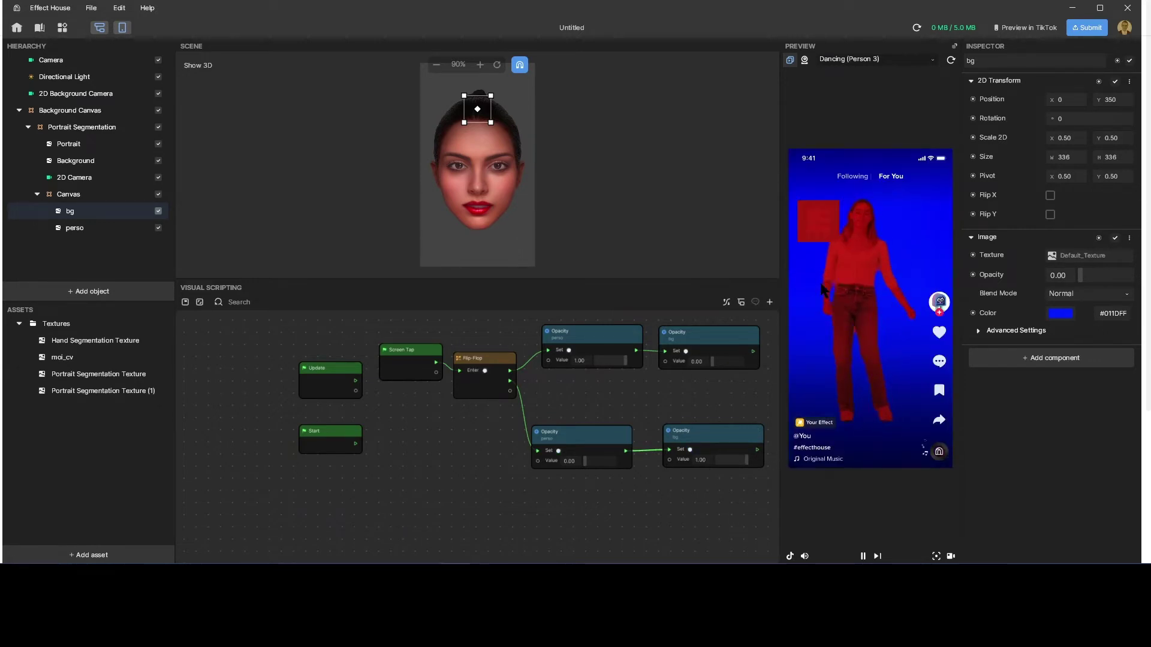
{"action": "left_click", "coordinate": [820, 286]}
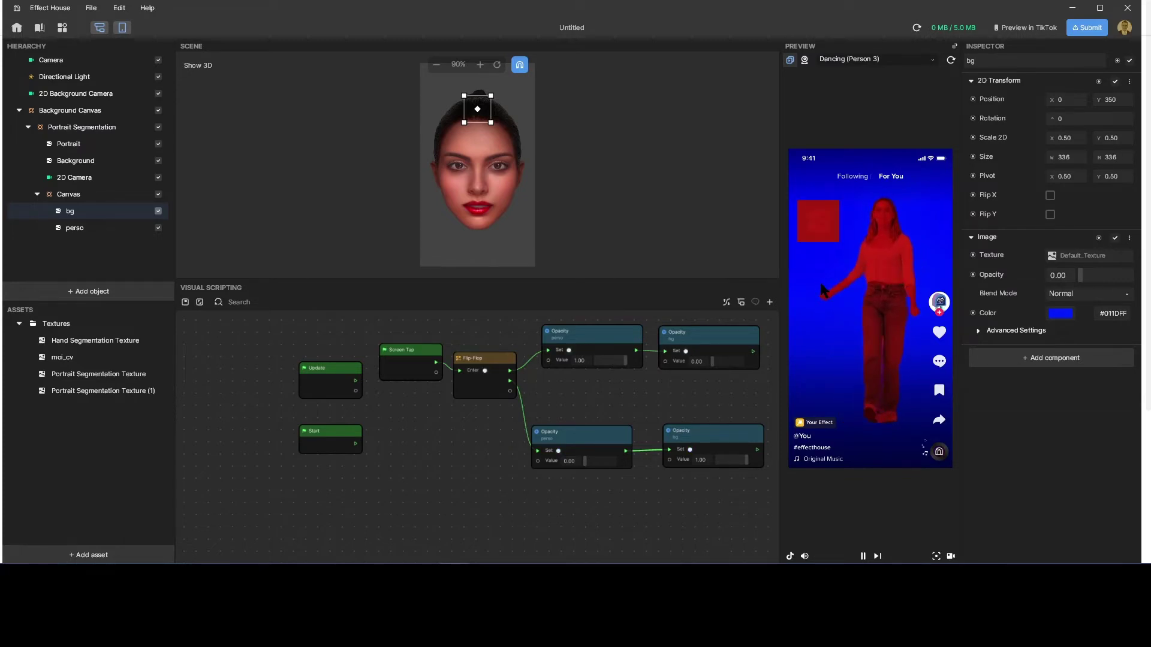
{"action": "left_click", "coordinate": [821, 285]}
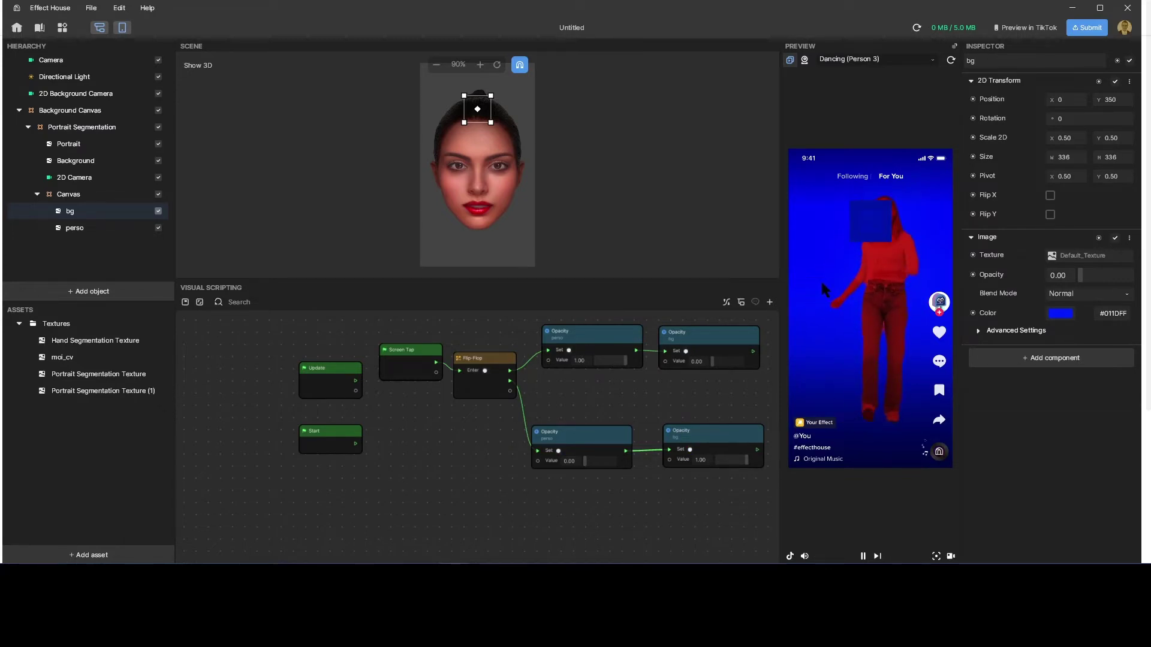
{"action": "left_click", "coordinate": [824, 290]}
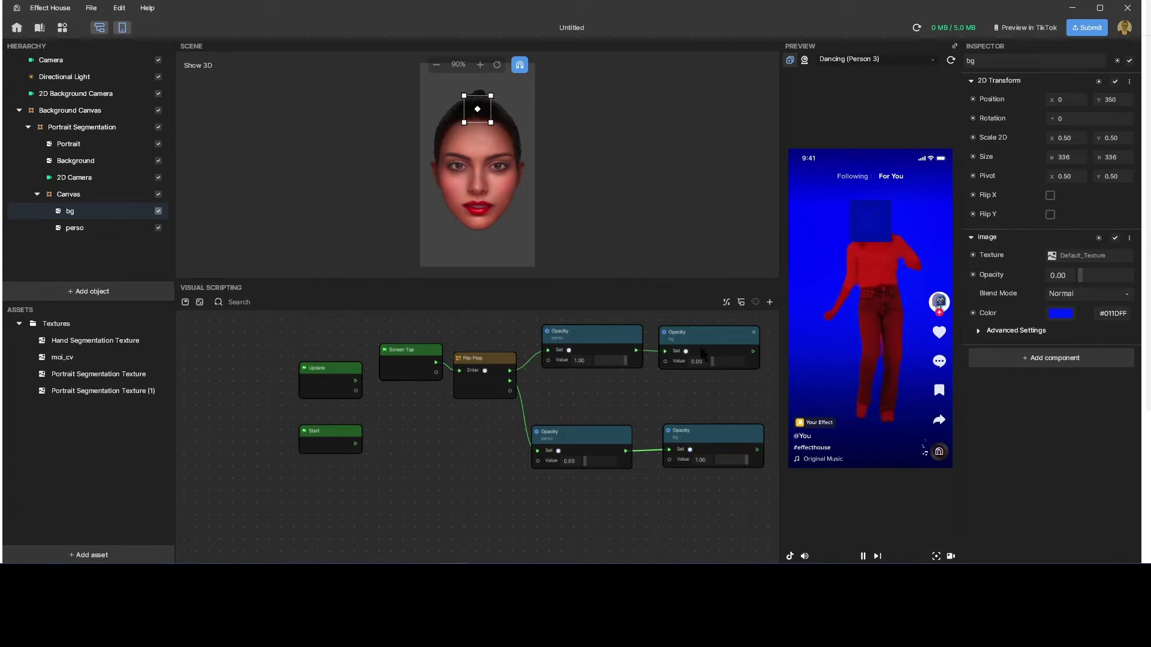
{"action": "left_click", "coordinate": [756, 362]}
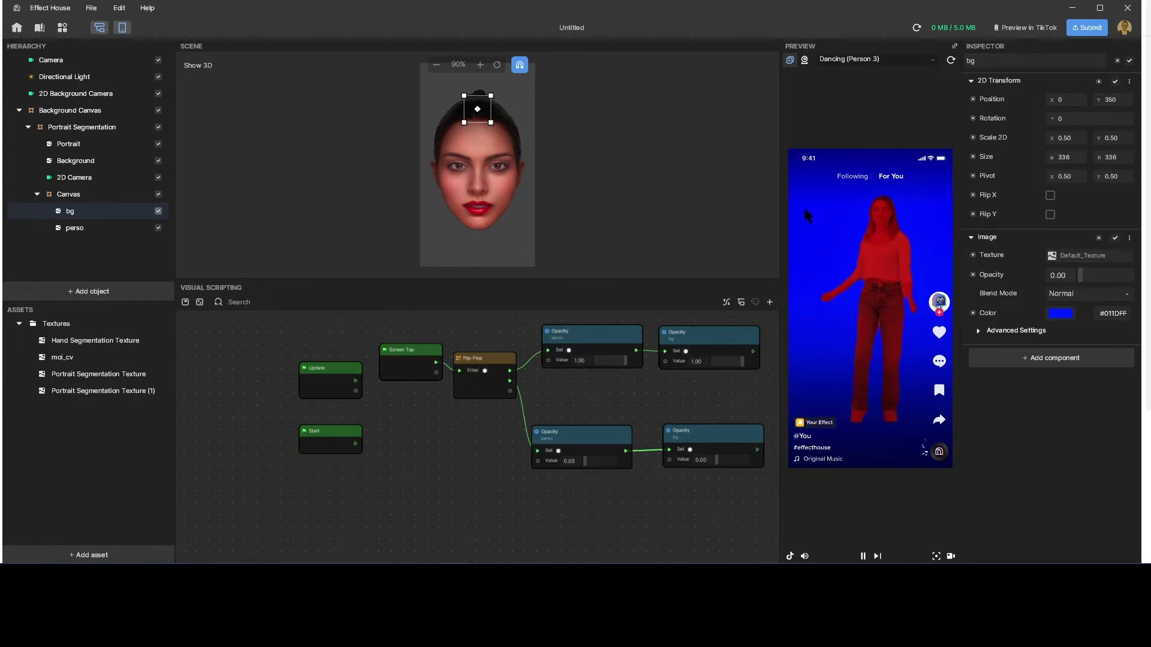
- Retest the restored Flip-Flop logic by tapping the phone preview to toggle both color swatches
{"action": "left_click", "coordinate": [815, 316]}
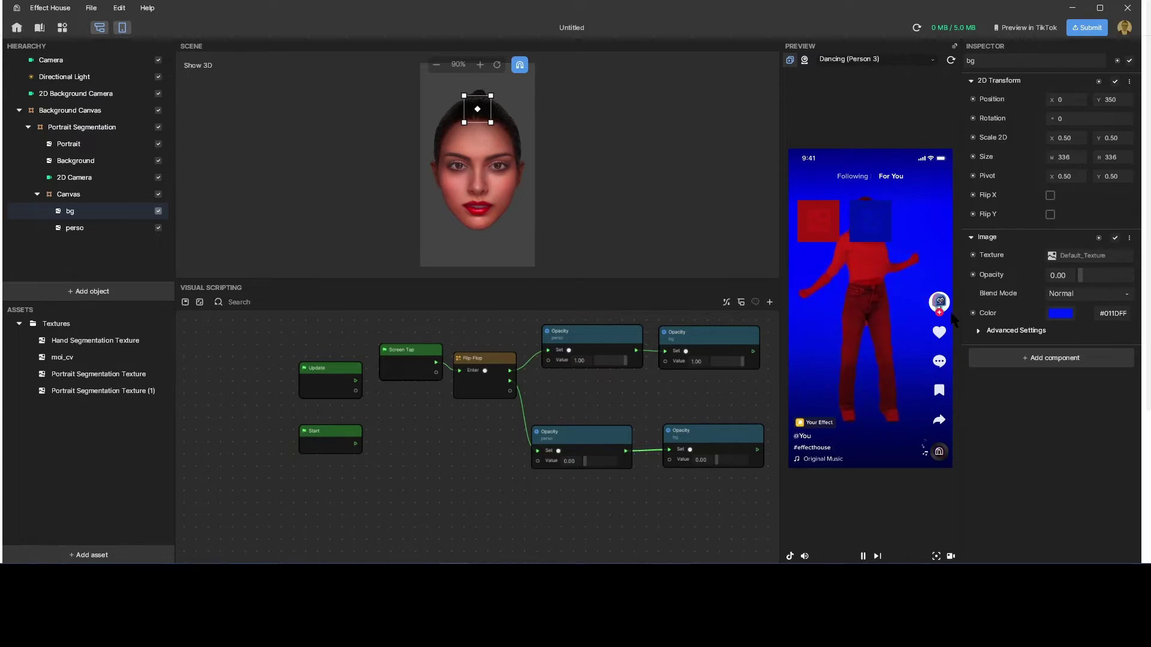
{"action": "scroll", "coordinate": [476, 420], "scroll_direction": "down", "scroll_amount": 2}
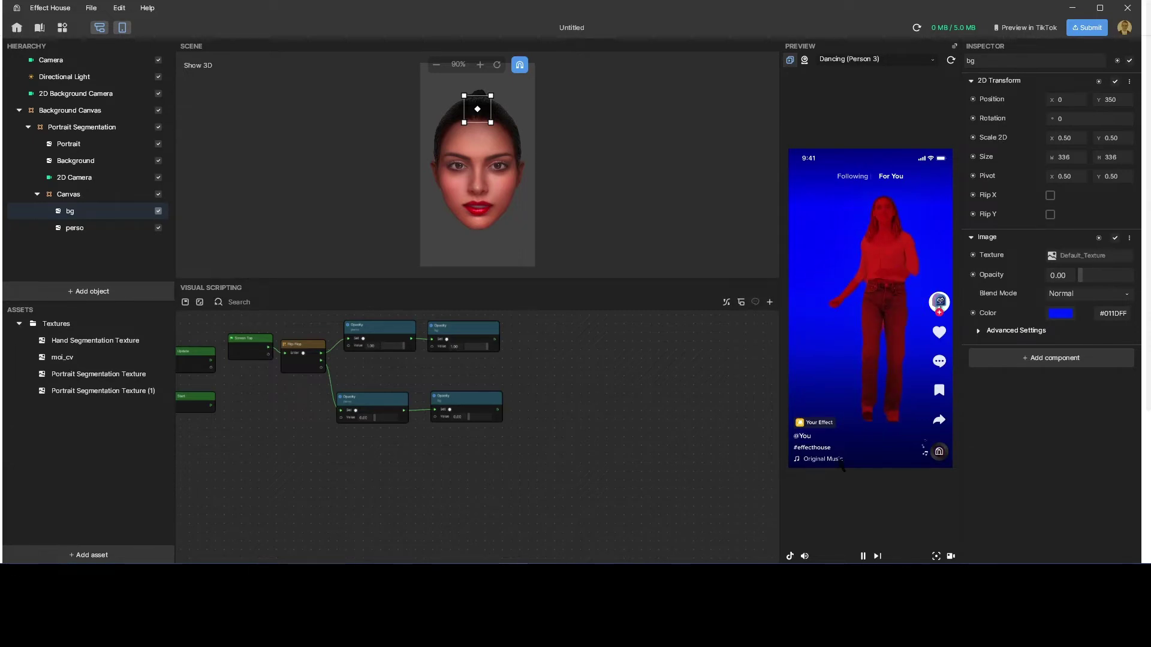
{"action": "left_click", "coordinate": [825, 306]}
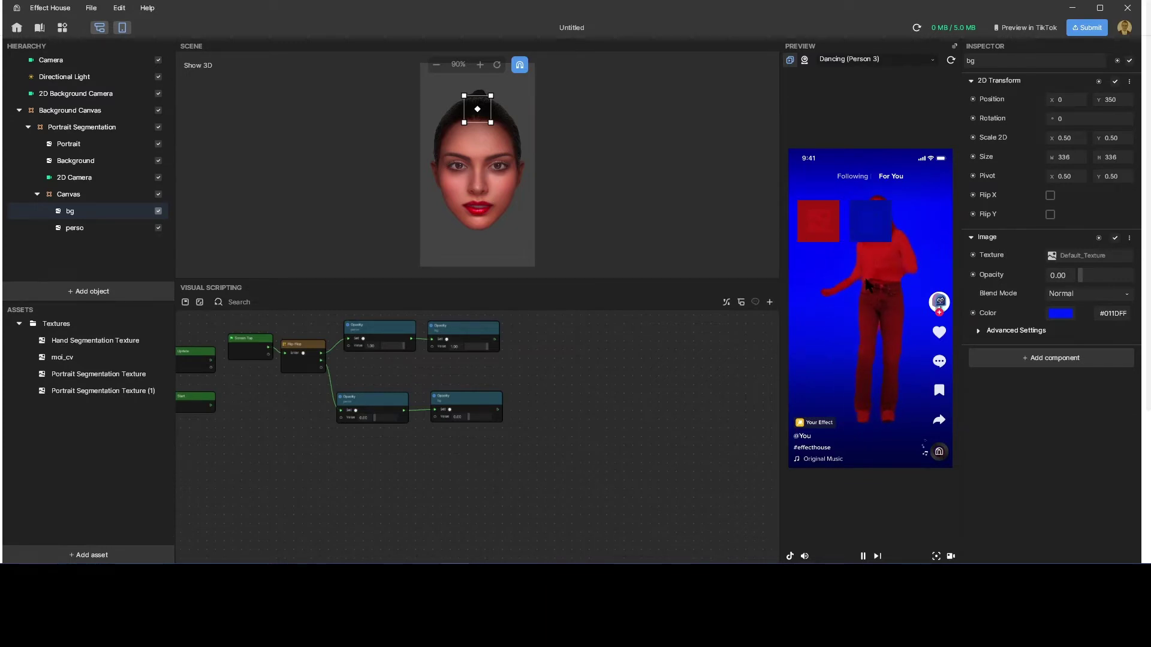
- Add an Image Tap node and place it beside the upper bg Opacity node
{"action": "left_click", "coordinate": [769, 303]}
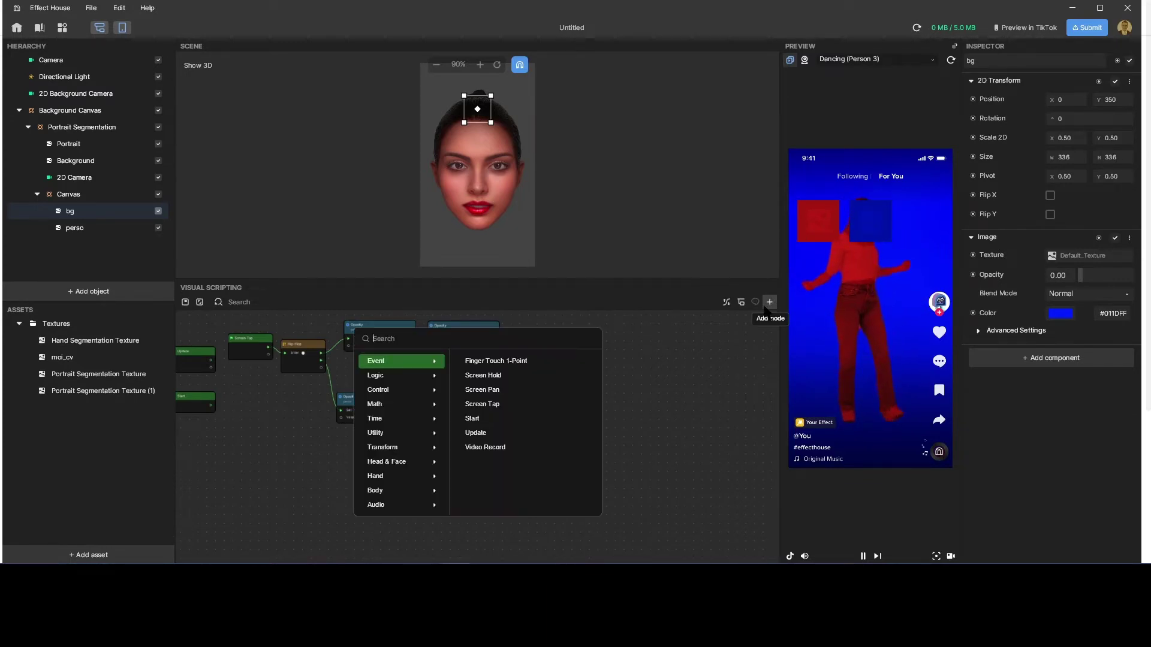
{"action": "type", "text": "t"}
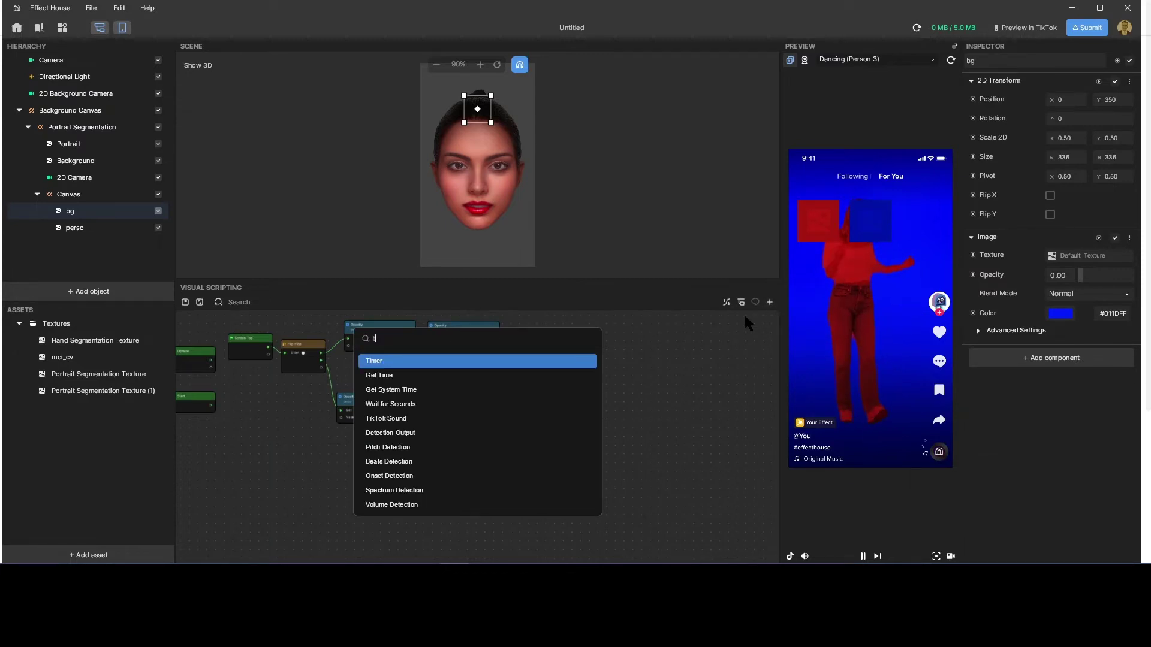
{"action": "type", "text": "ap"}
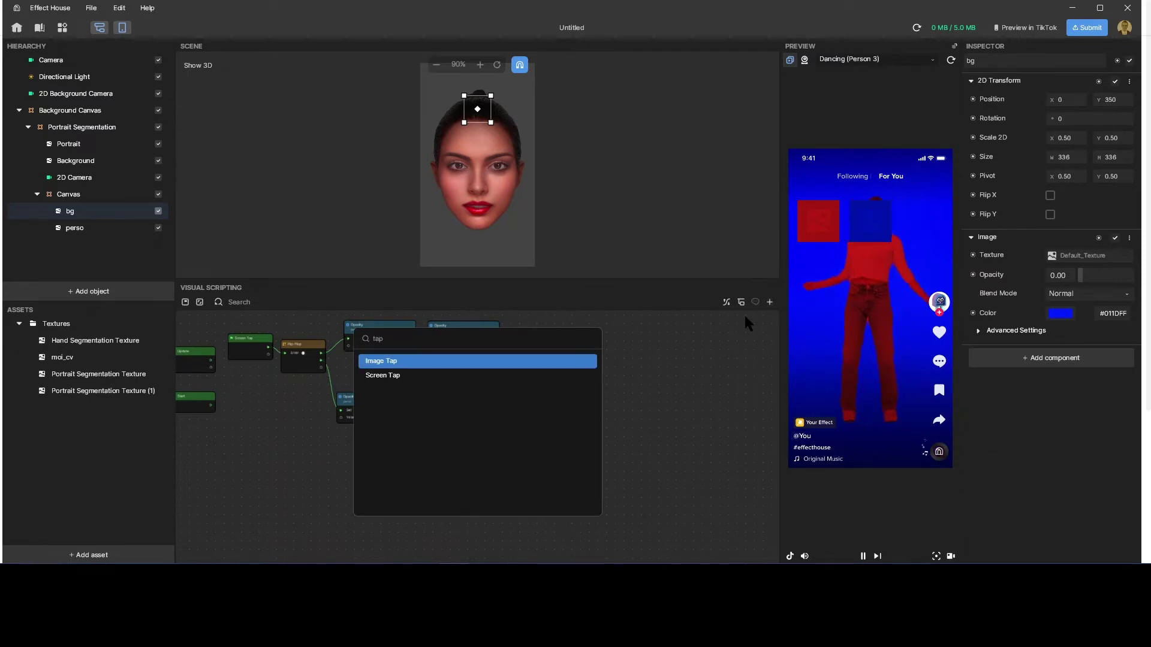
{"action": "left_click", "coordinate": [396, 362]}
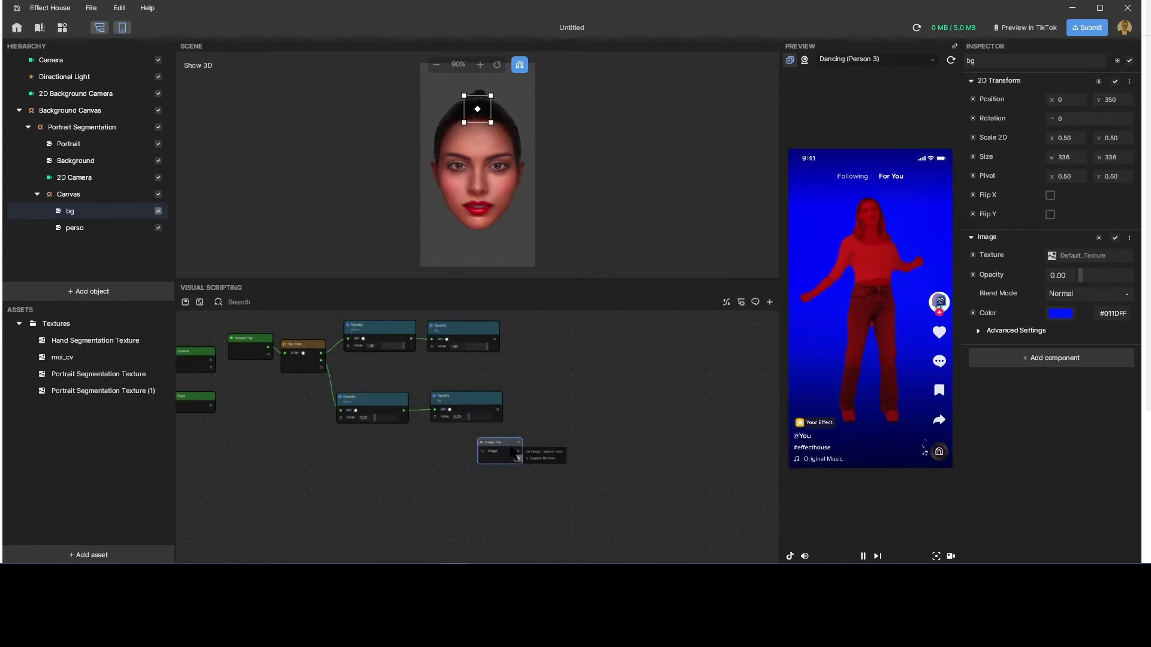
{"action": "left_click_drag", "start_coordinate": [493, 440], "coordinate": [580, 359]}
{"action": "scroll", "coordinate": [550, 359], "scroll_direction": "up", "scroll_amount": 3}
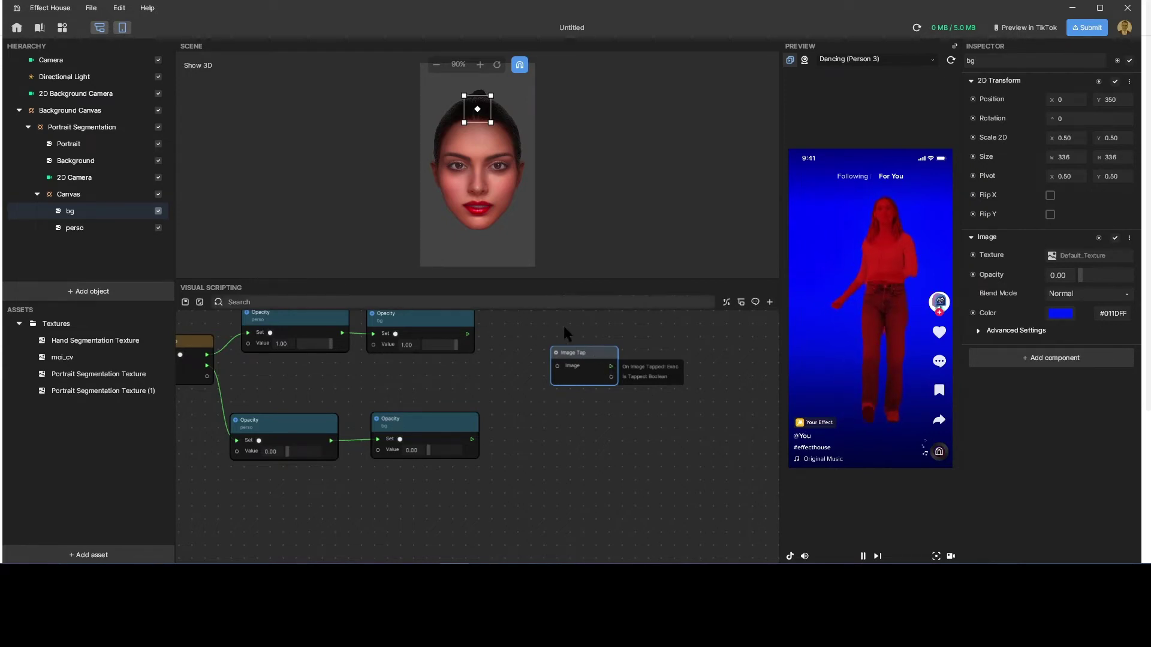
- Add a Get Image node for the bg image and connect it to the Image Tap node's Image input
{"action": "right_click", "coordinate": [994, 244]}
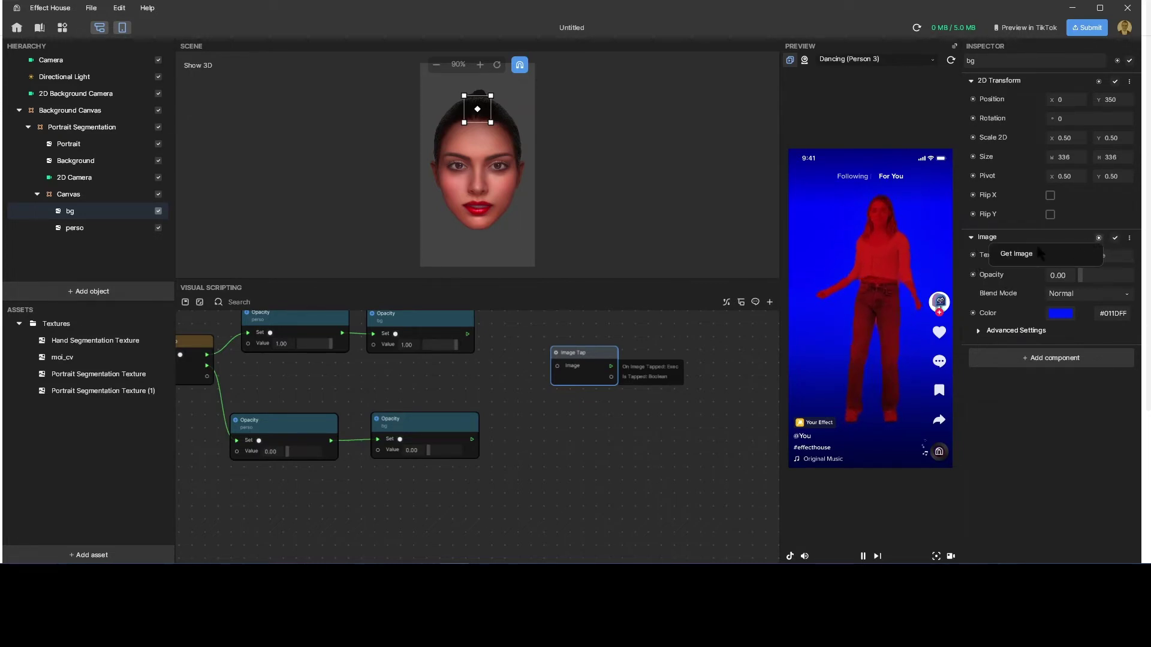
{"action": "left_click", "coordinate": [1015, 254]}
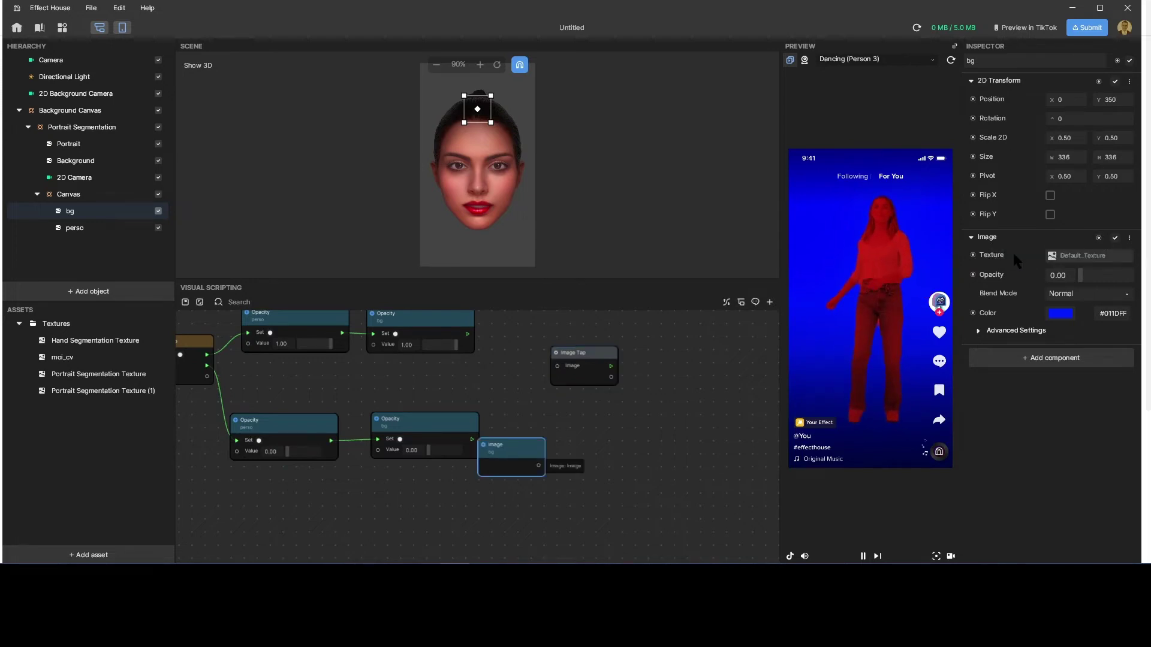
{"action": "left_click_drag", "start_coordinate": [555, 348], "coordinate": [642, 360]}
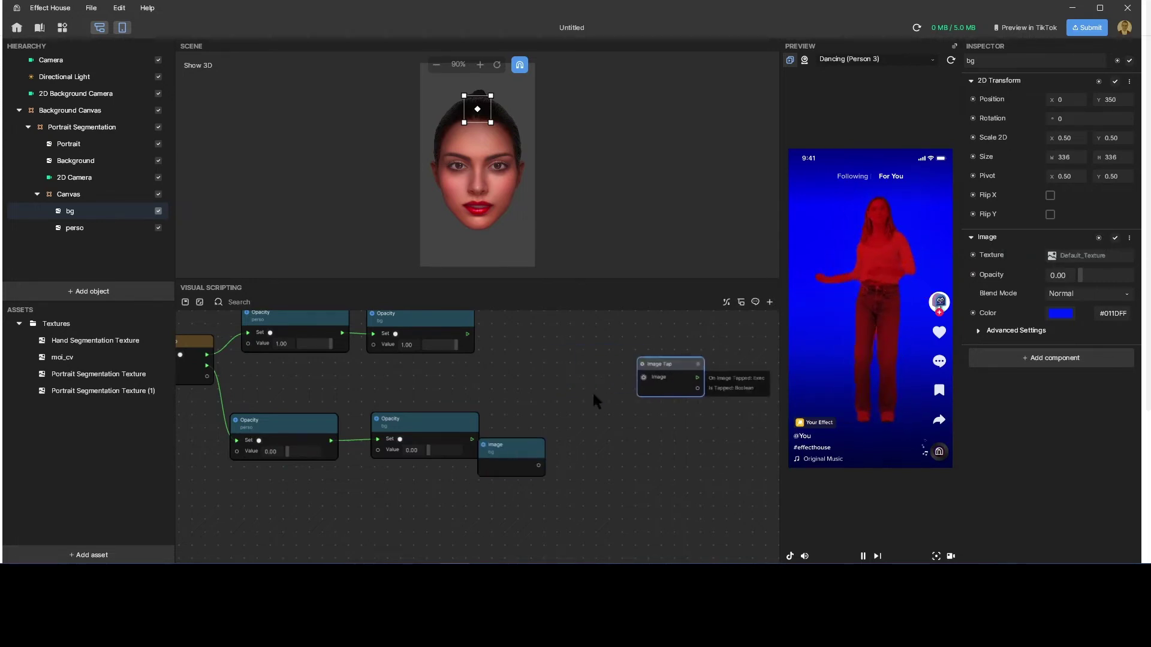
{"action": "left_click_drag", "start_coordinate": [525, 443], "coordinate": [645, 386]}
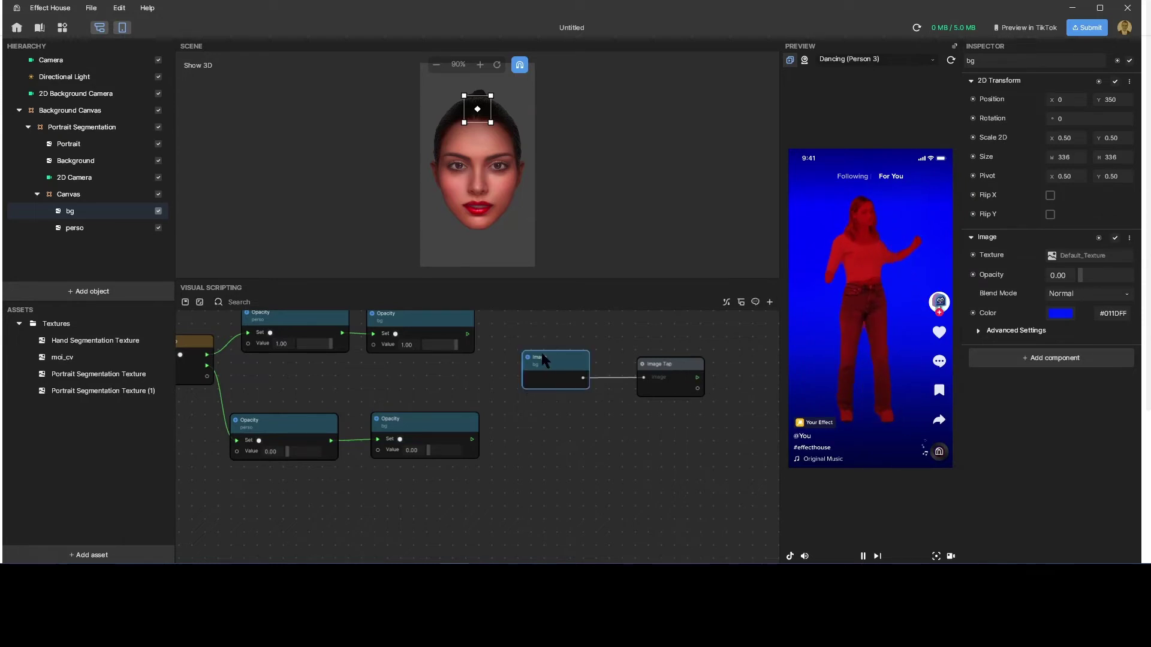
{"action": "left_click_drag", "start_coordinate": [666, 368], "coordinate": [620, 383]}
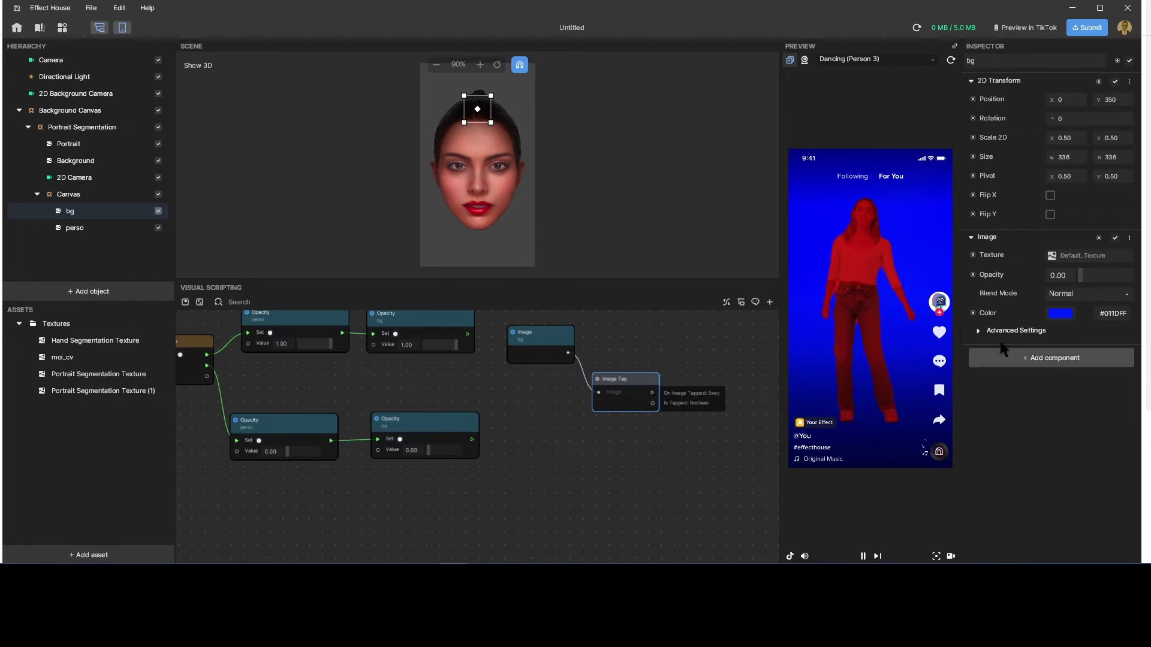
- Try a Set Color node for the bg image, colored yellow #FFEF00 and triggered by the Image Tap node
{"action": "left_click", "coordinate": [973, 313]}
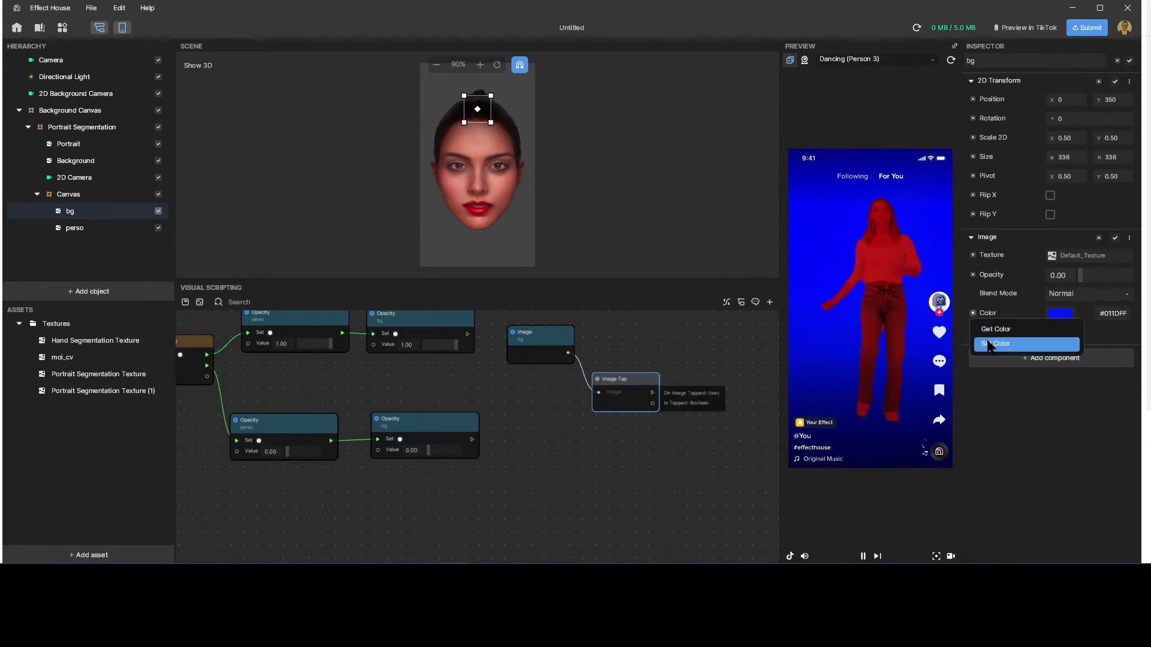
{"action": "left_click", "coordinate": [988, 344]}
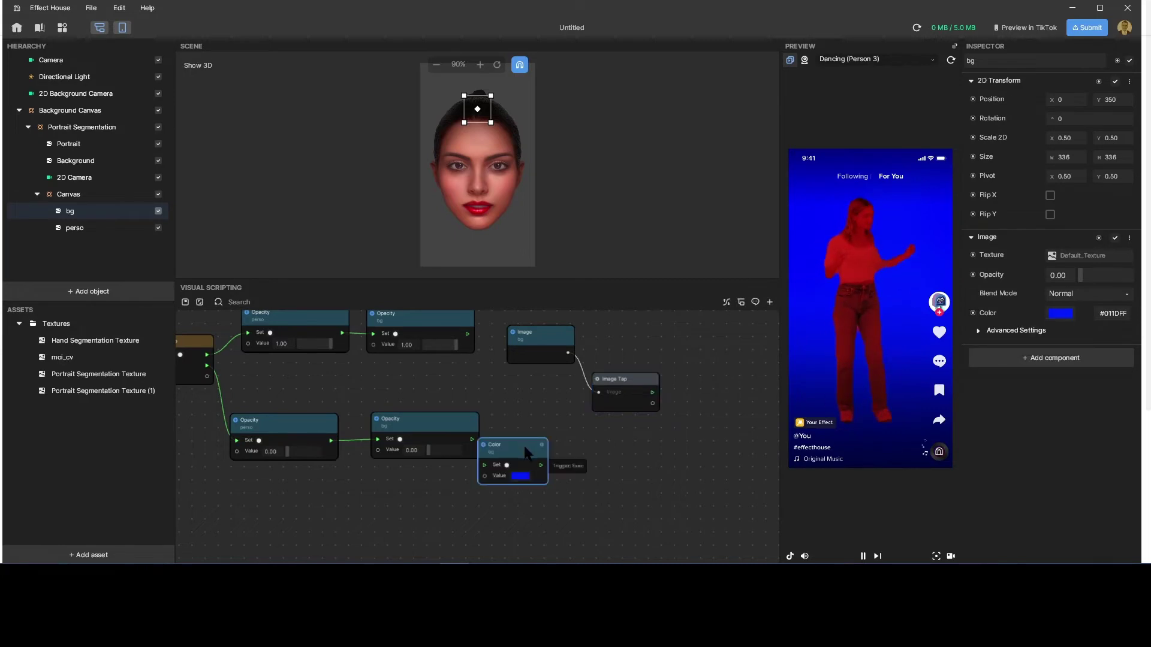
{"action": "left_click_drag", "start_coordinate": [526, 452], "coordinate": [720, 443]}
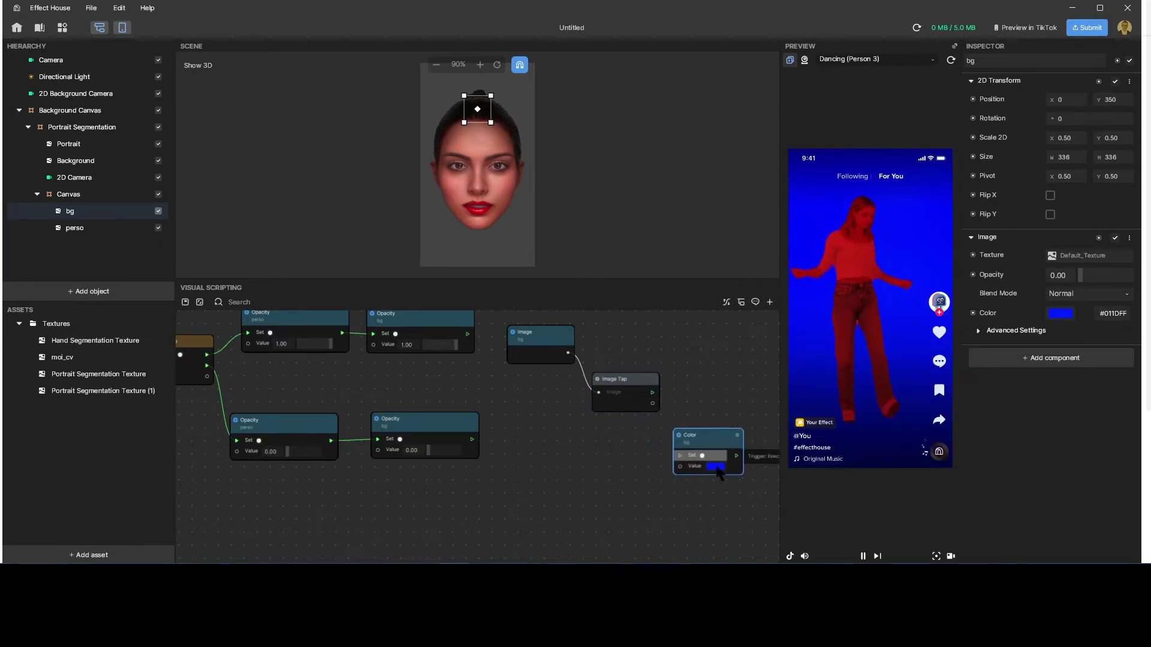
{"action": "mouse_move", "coordinate": [719, 472]}
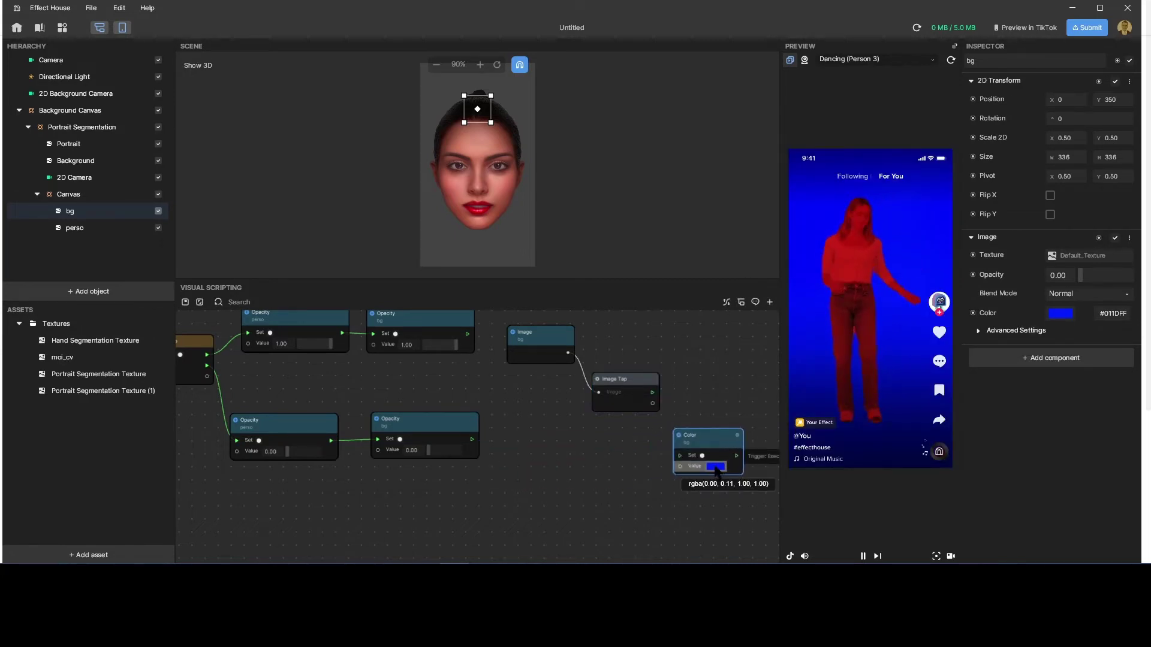
{"action": "left_click", "coordinate": [716, 467]}
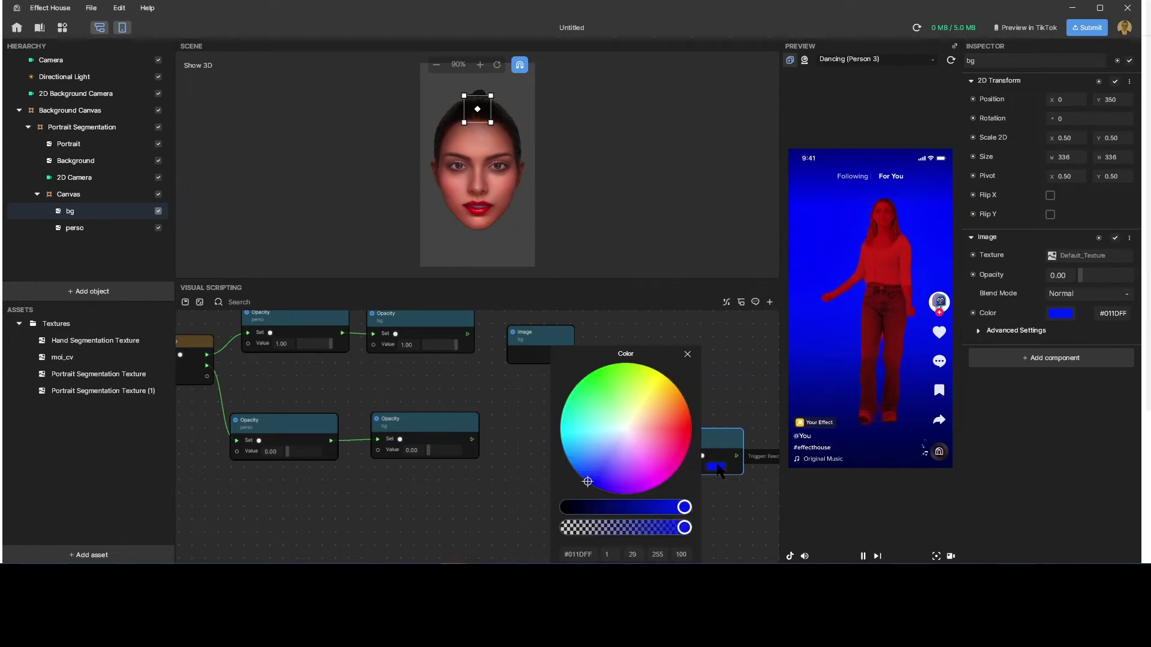
{"action": "mouse_move", "coordinate": [645, 437]}
{"action": "left_mouse_down"}
{"action": "mouse_move", "coordinate": [646, 382]}
{"action": "mouse_move", "coordinate": [669, 365]}
{"action": "left_mouse_up"}
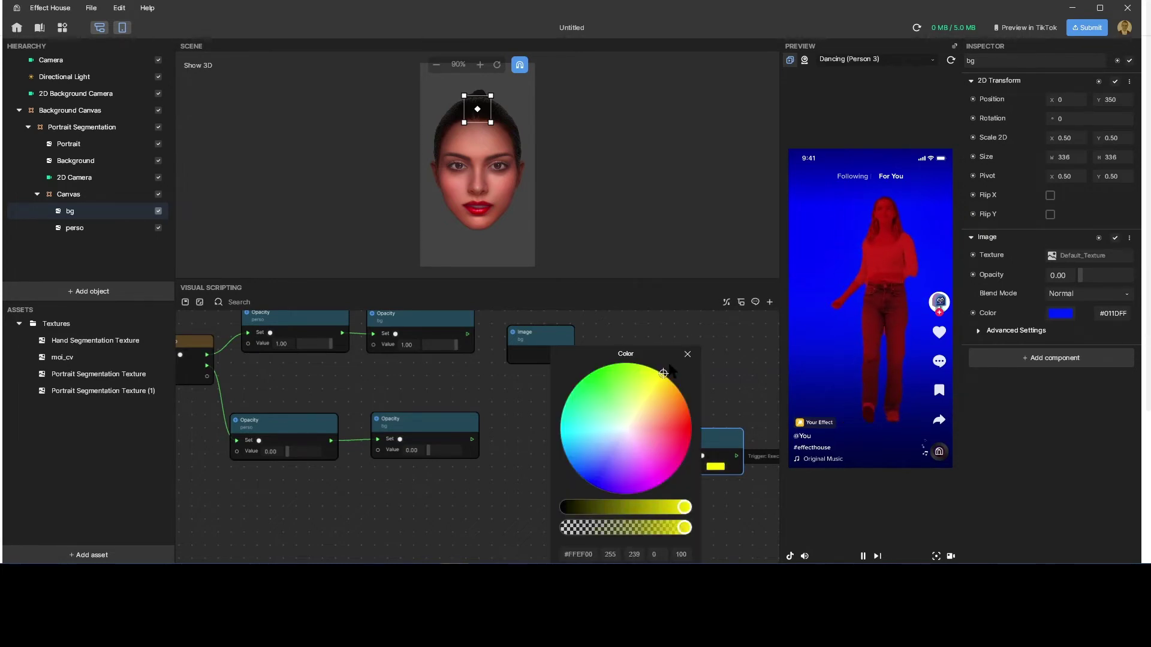
{"action": "left_click", "coordinate": [687, 354]}
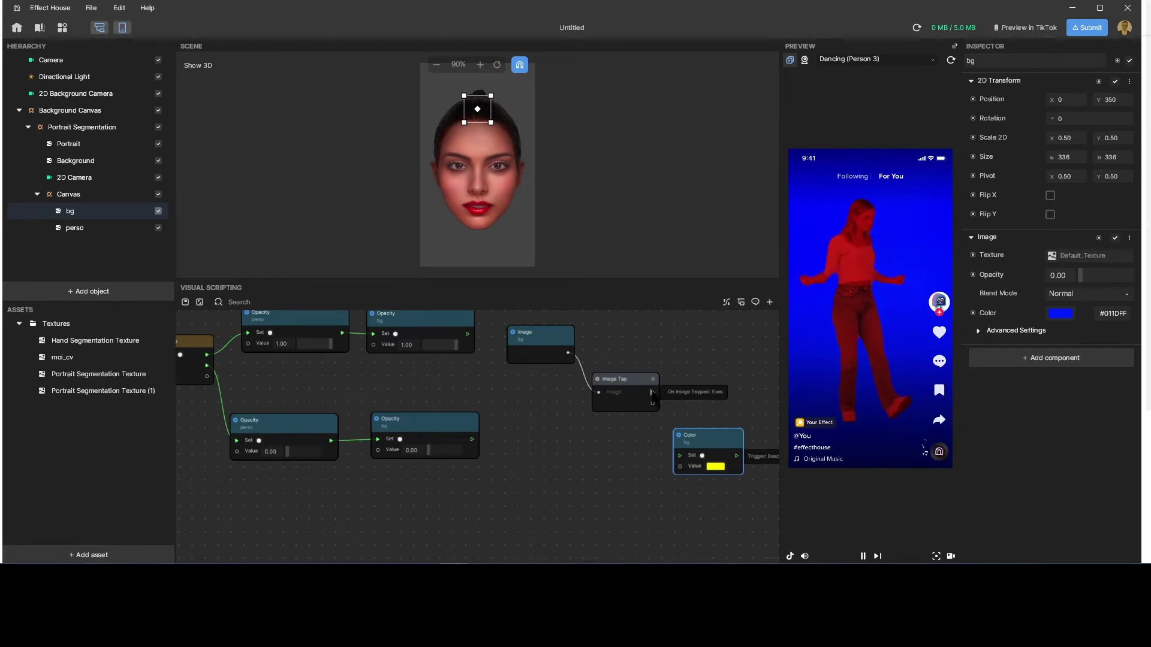
{"action": "left_click_drag", "start_coordinate": [652, 394], "coordinate": [680, 458]}
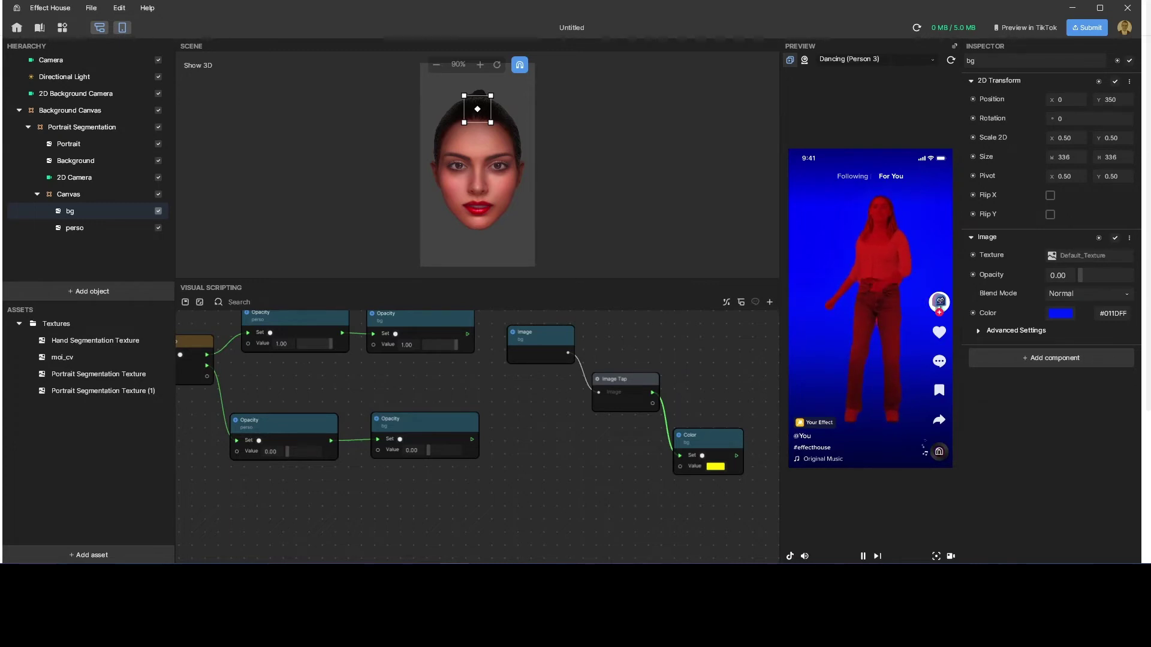
- Add a Set Color node for the Background segmentation image and place it beside the Image Tap node
{"action": "left_click", "coordinate": [76, 160]}
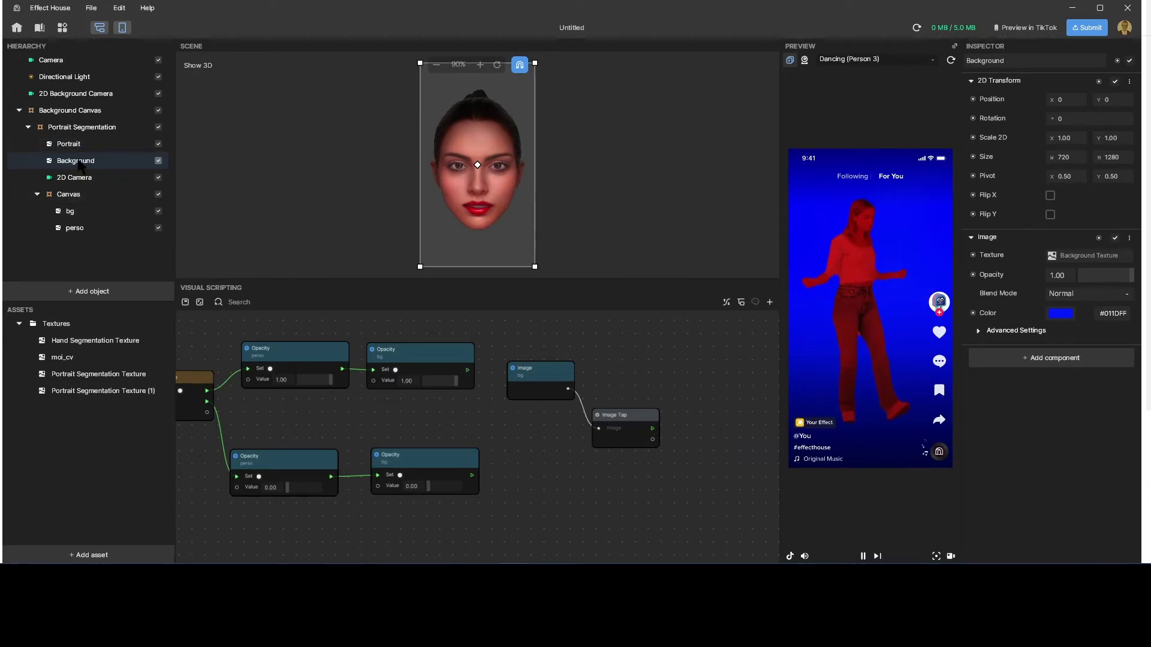
{"action": "left_click", "coordinate": [974, 313]}
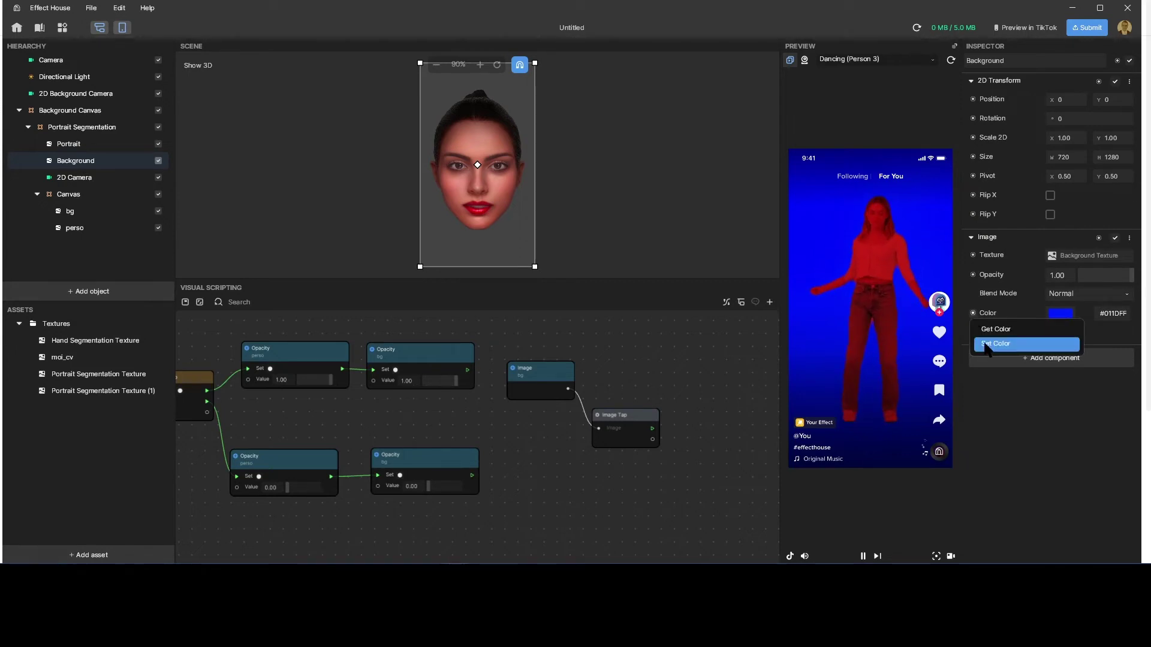
{"action": "left_click", "coordinate": [995, 335]}
{"action": "left_click_drag", "start_coordinate": [501, 469], "coordinate": [720, 459]}
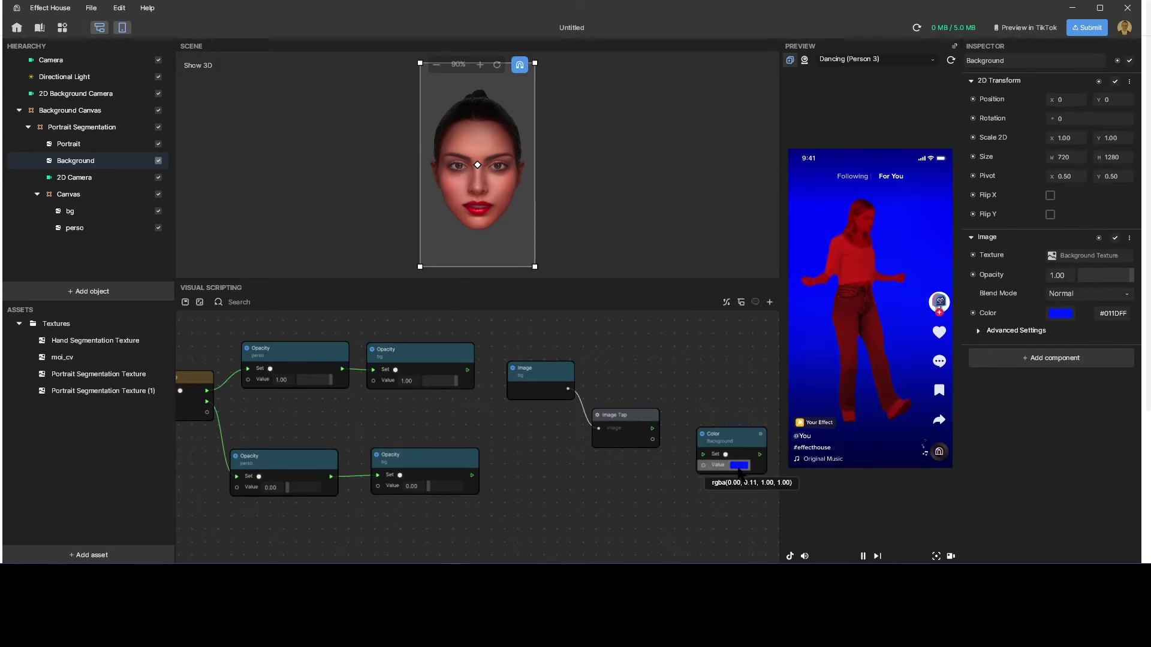
- Set the Background Color node's value to yellow #FFE311 and trigger it from the Image Tap node's On Image Tapped output
{"action": "left_click", "coordinate": [739, 467]}
{"action": "left_click", "coordinate": [688, 377]}
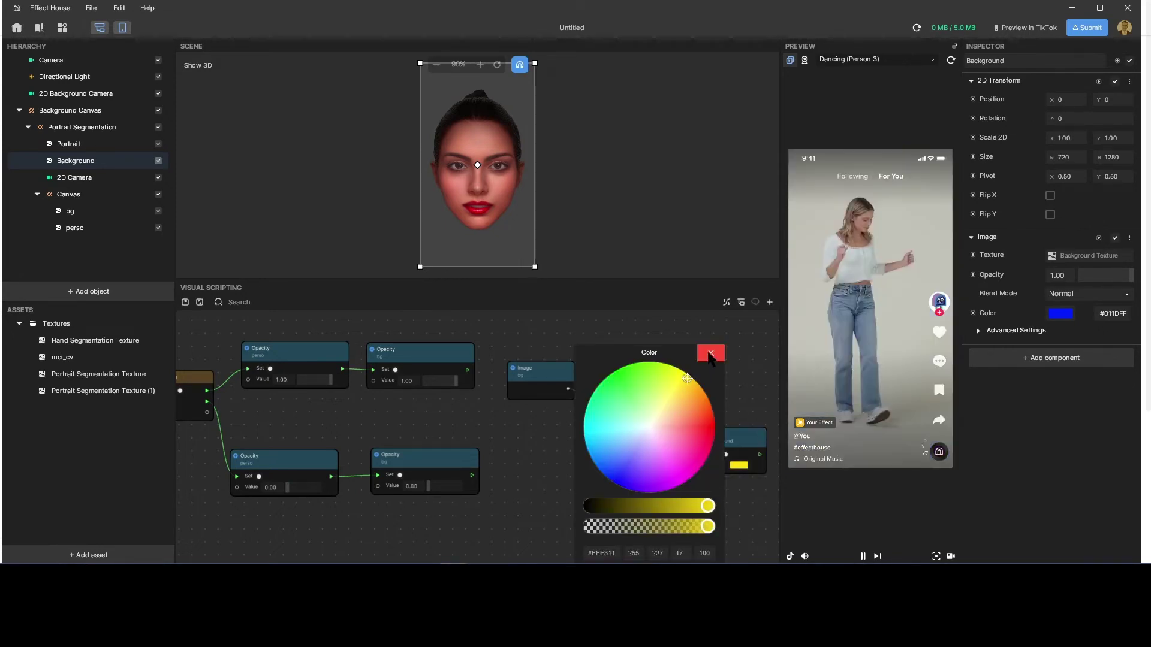
{"action": "left_click", "coordinate": [711, 355]}
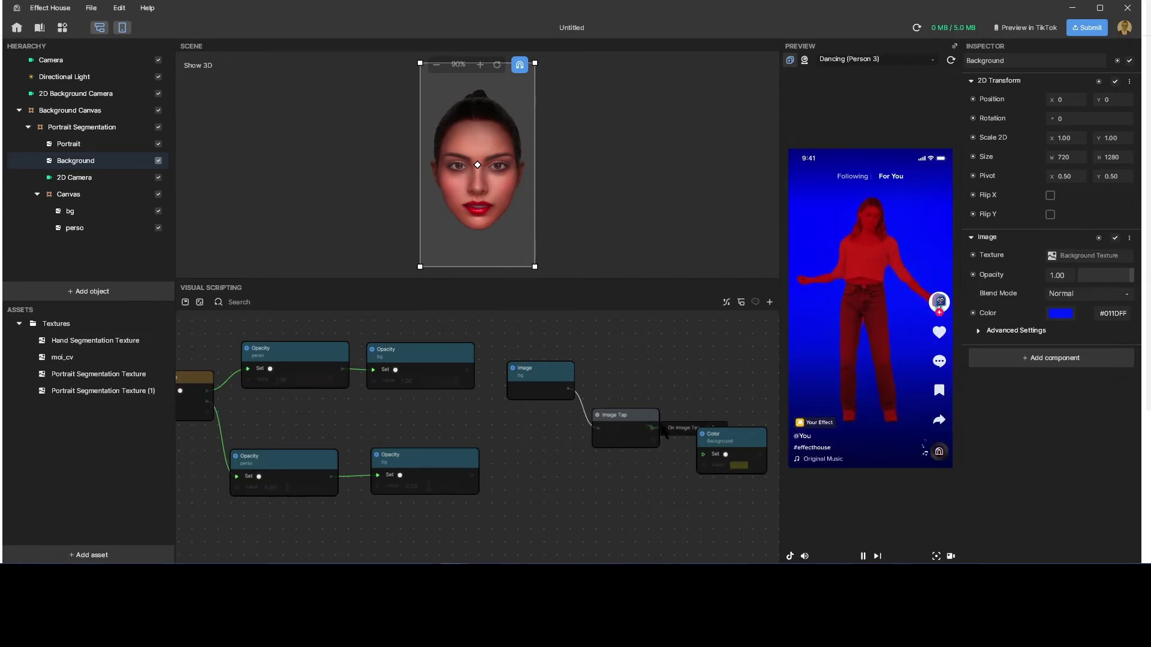
{"action": "left_click_drag", "start_coordinate": [663, 433], "coordinate": [704, 454]}
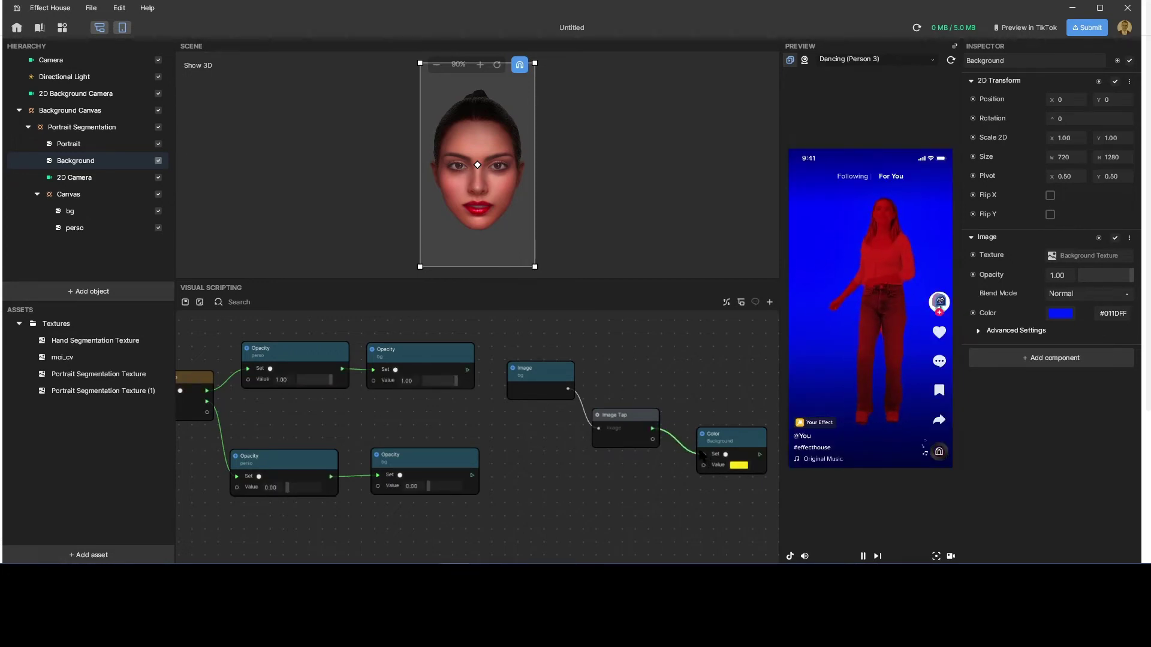
- Test the background color change by showing the swatches in the phone preview and tapping the blue one
{"action": "left_click", "coordinate": [810, 332]}
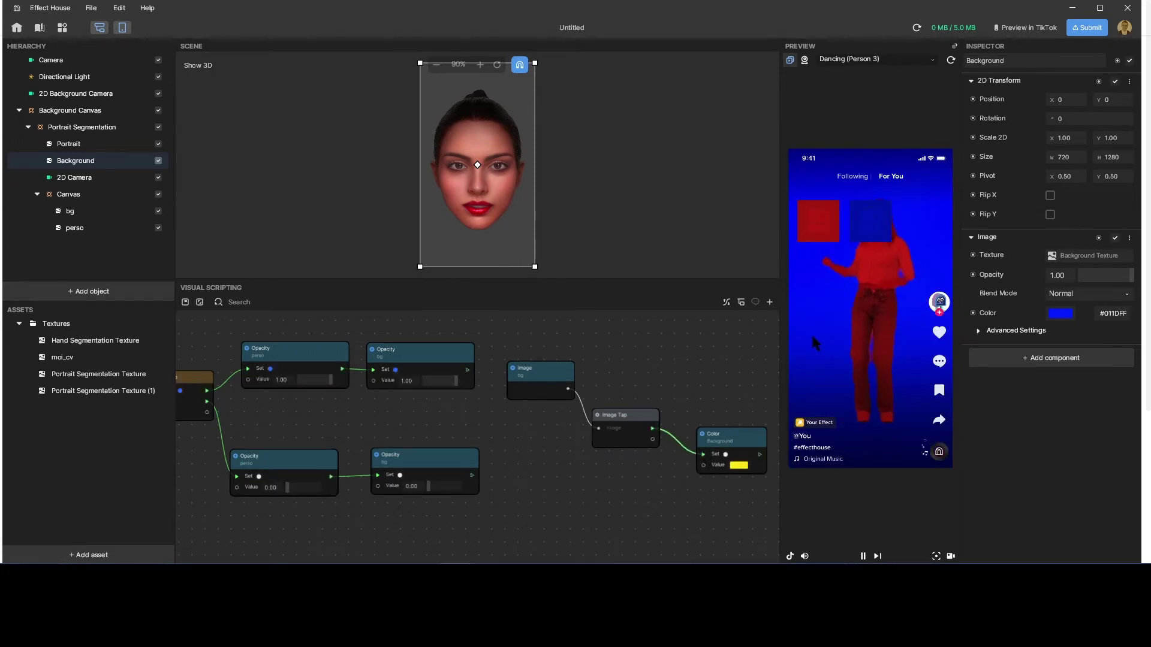
{"action": "left_click", "coordinate": [870, 217]}
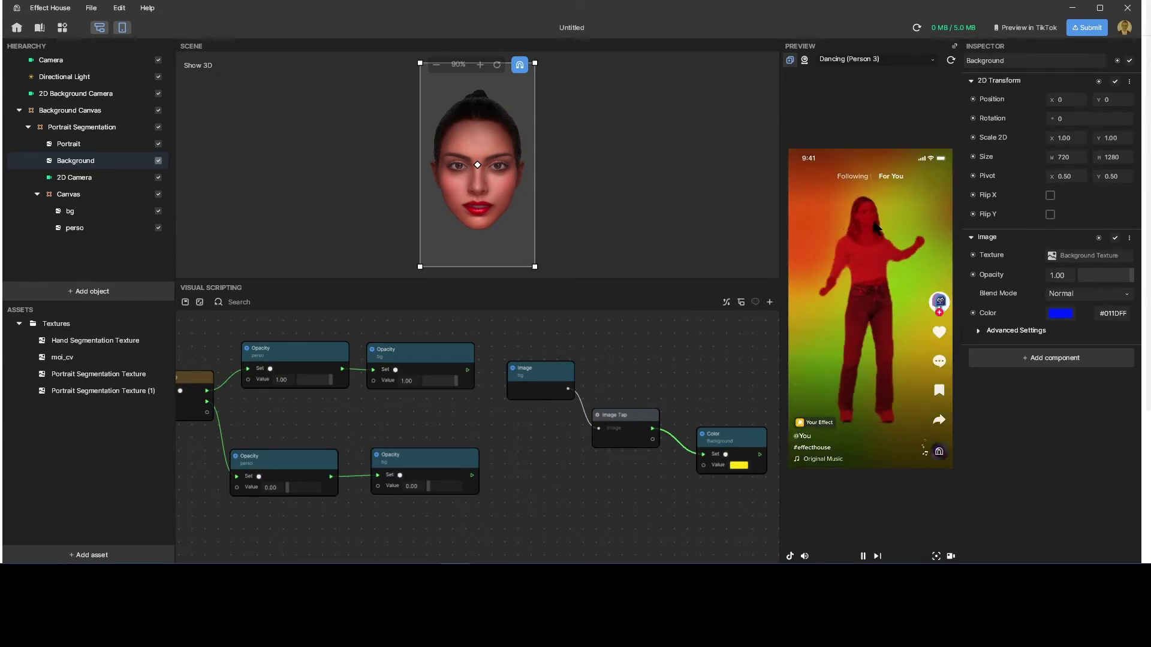
{"action": "left_click", "coordinate": [852, 321]}
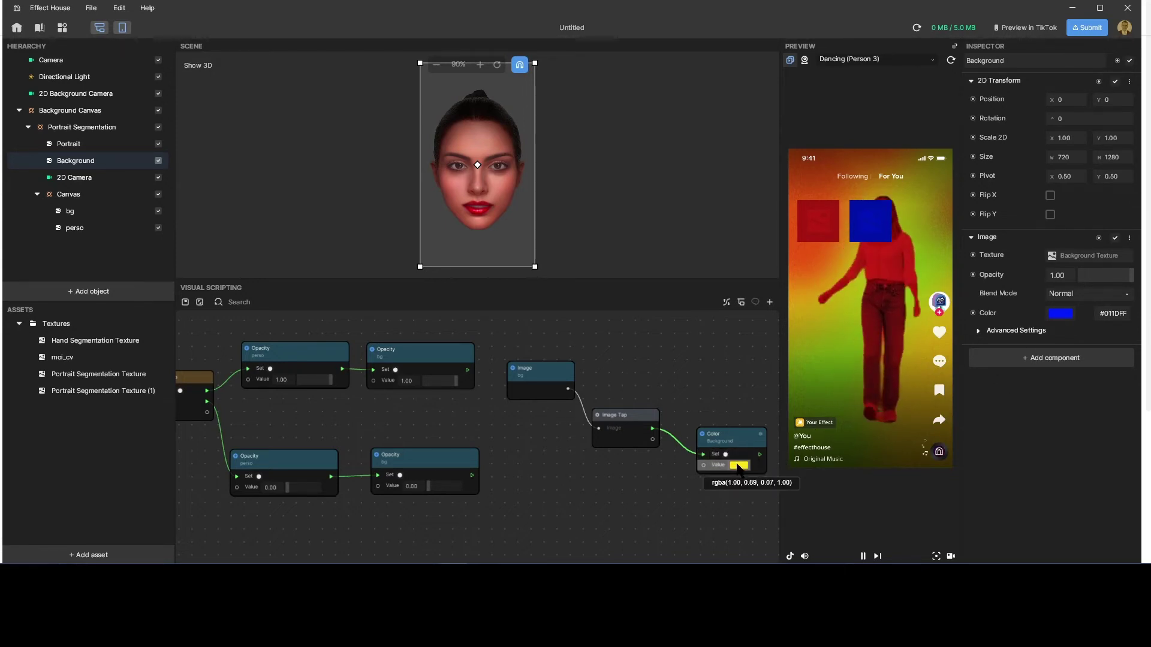
- Set the Background Color node's value to magenta #FF00E0 and test it by tapping the blue swatch in the phone preview
{"action": "left_click", "coordinate": [738, 466]}
{"action": "left_click", "coordinate": [713, 433]}
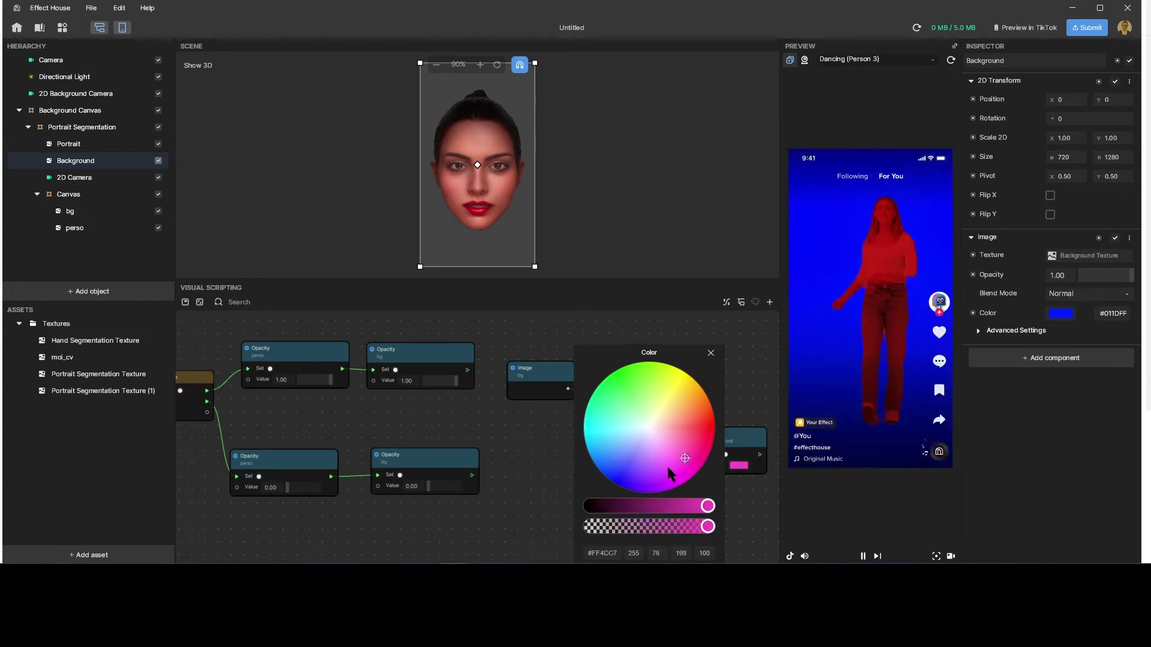
{"action": "left_click", "coordinate": [690, 480]}
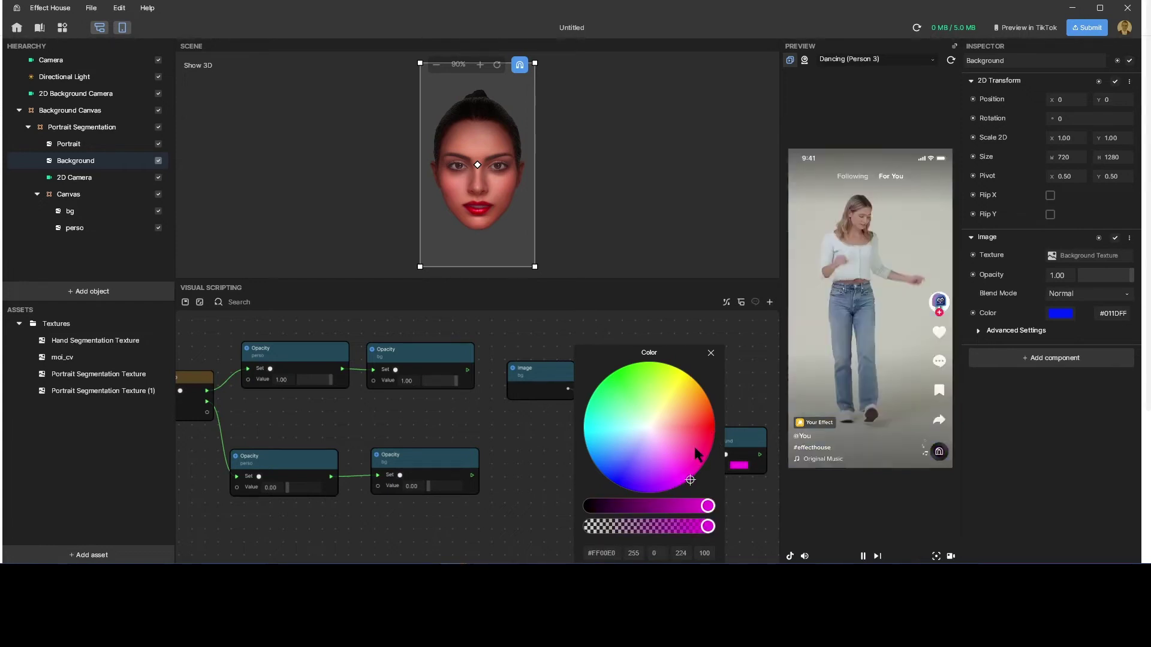
{"action": "left_click", "coordinate": [710, 352]}
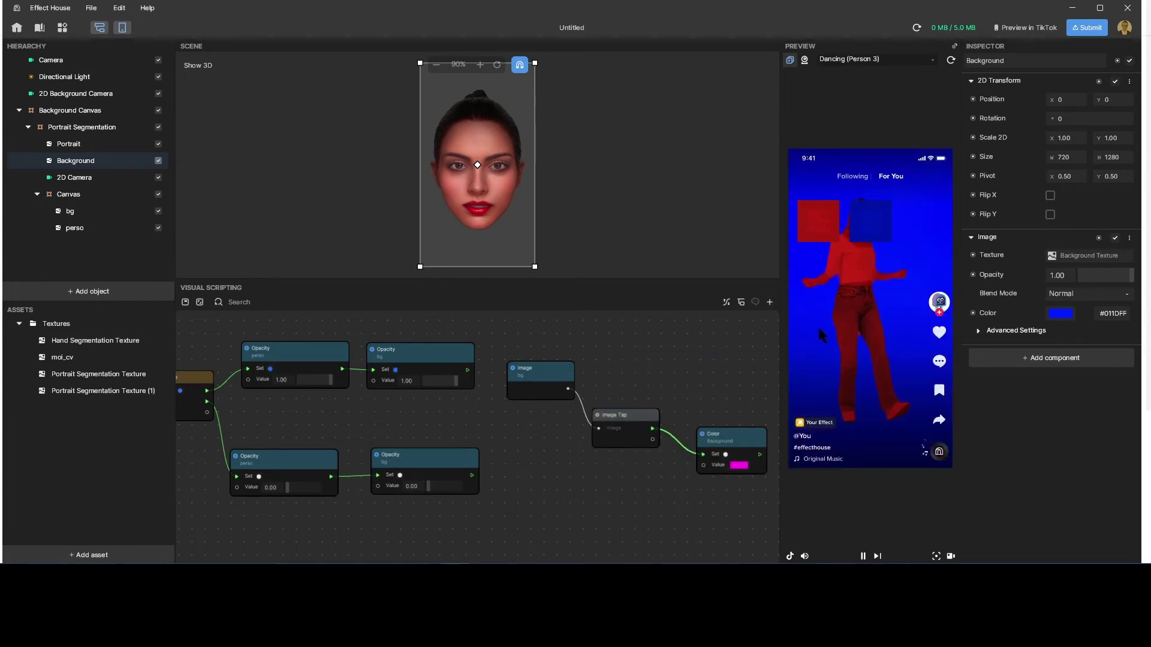
{"action": "left_click", "coordinate": [875, 215]}
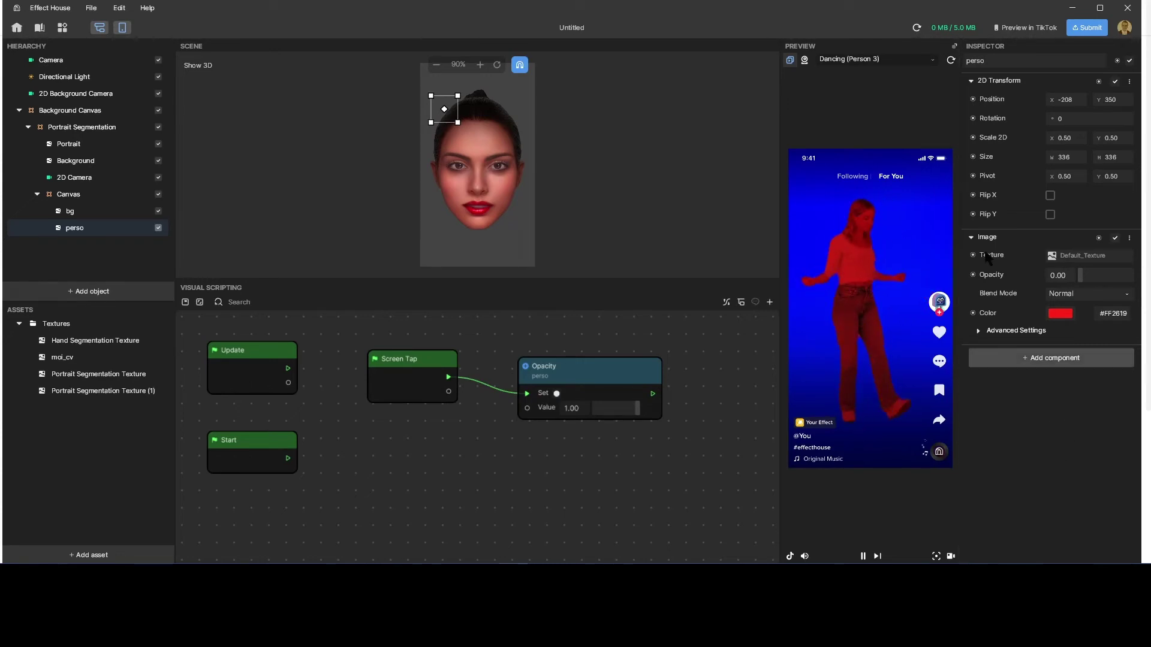
- Test the perso swatch's screen tap in the phone preview and add a Flip-Flop node to the graph
{"action": "left_click", "coordinate": [809, 240]}
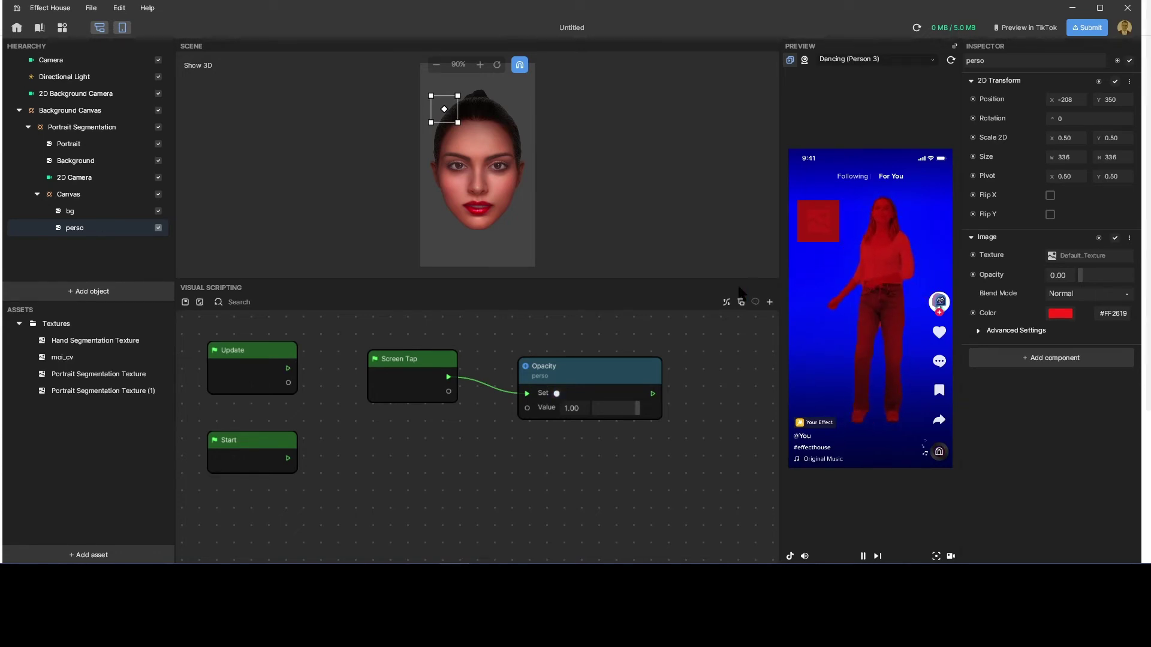
{"action": "left_click_drag", "start_coordinate": [575, 360], "coordinate": [618, 353]}
{"action": "left_click", "coordinate": [525, 390]}
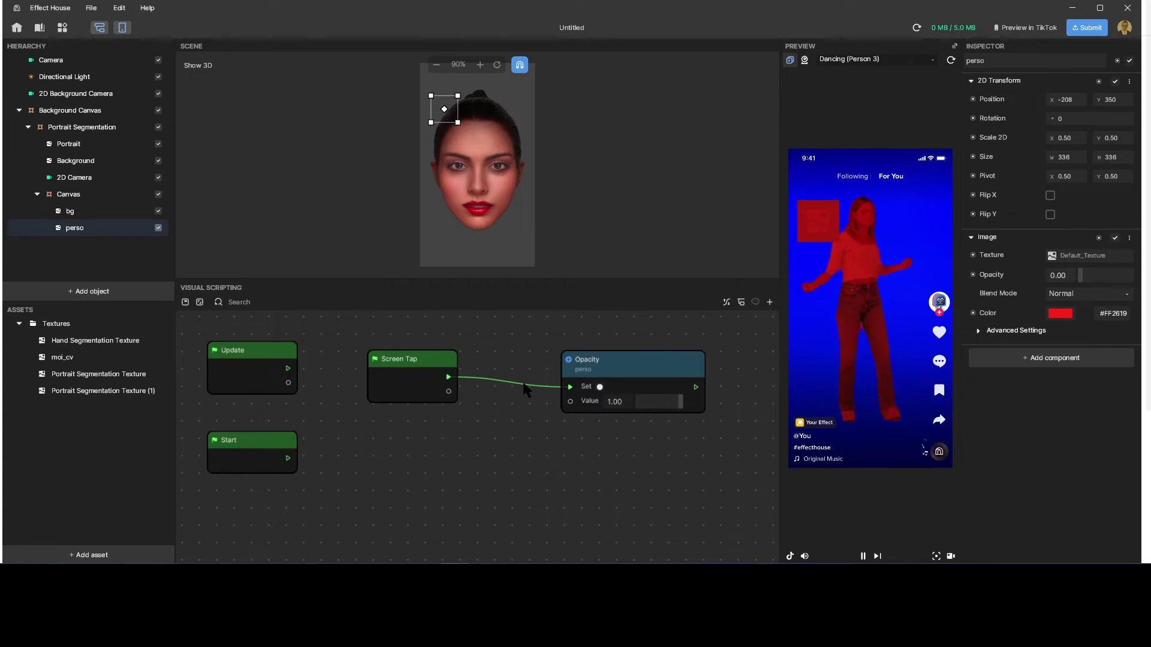
{"action": "left_click", "coordinate": [769, 303]}
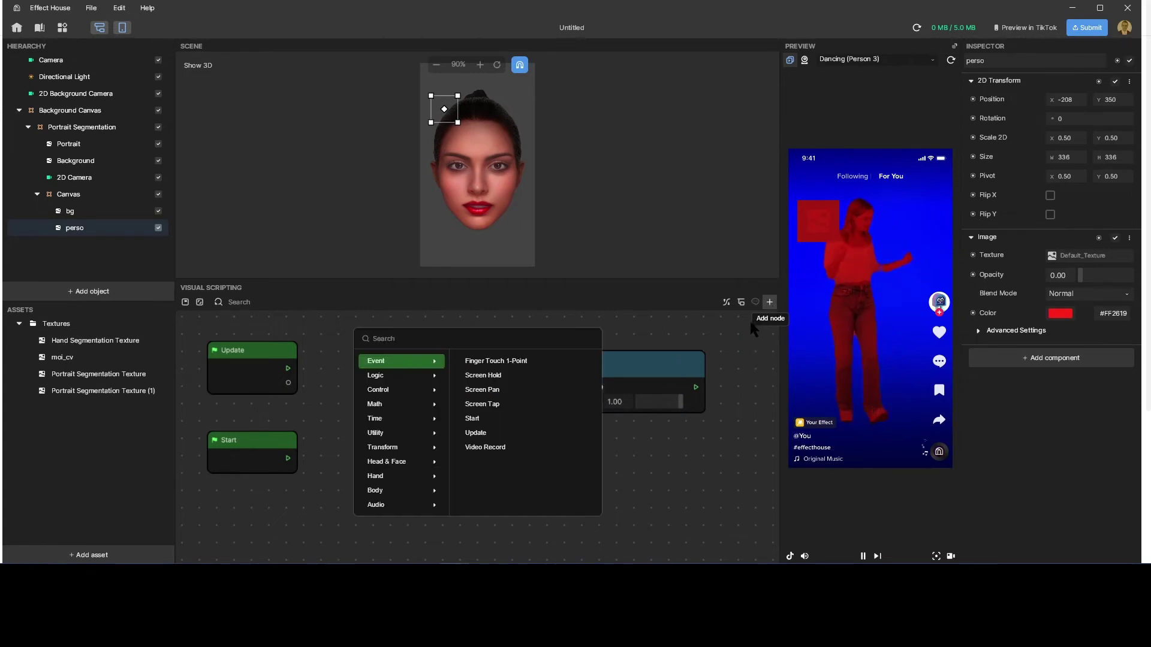
{"action": "type", "text": "fli"}
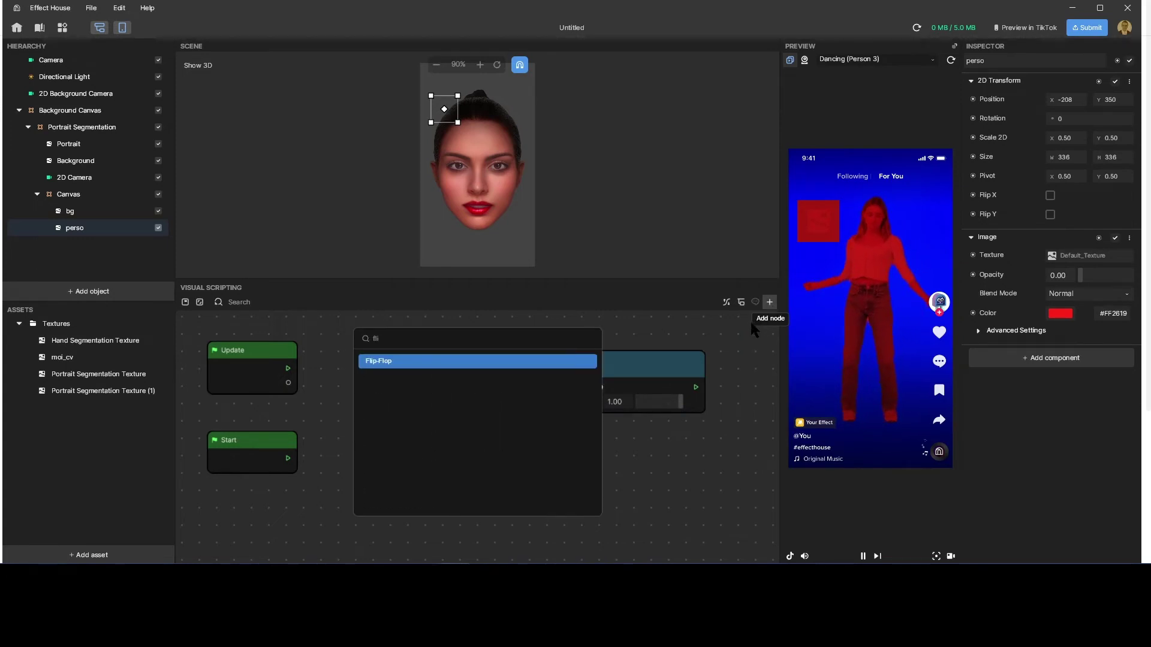
{"action": "type", "text": "p"}
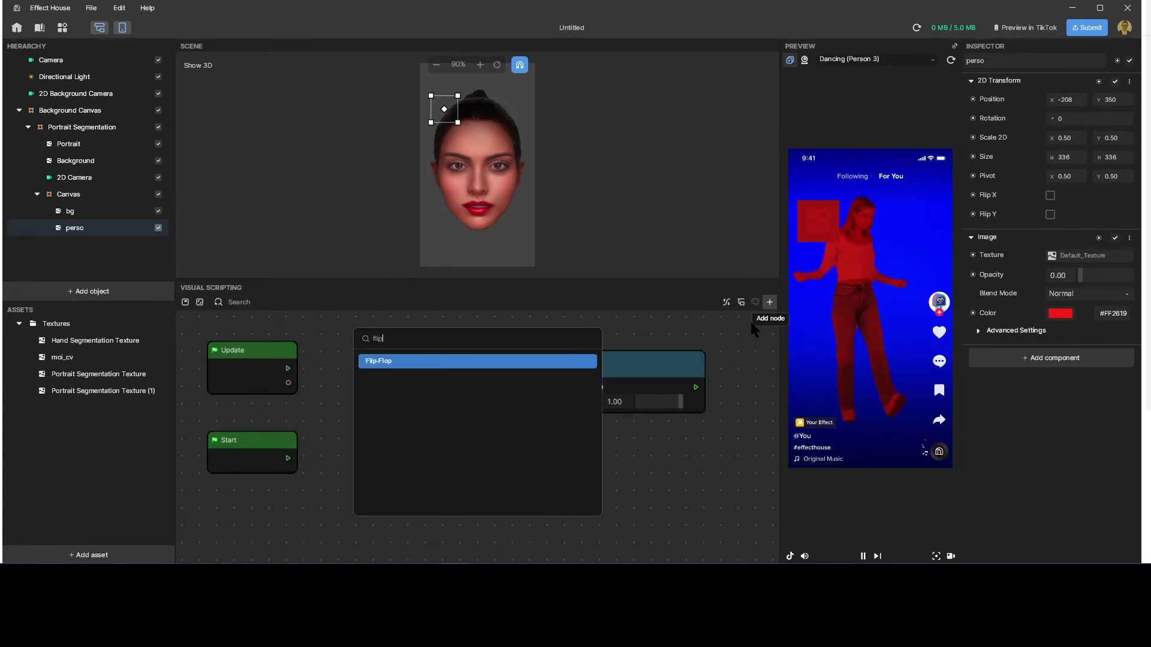
{"action": "left_click", "coordinate": [442, 363]}
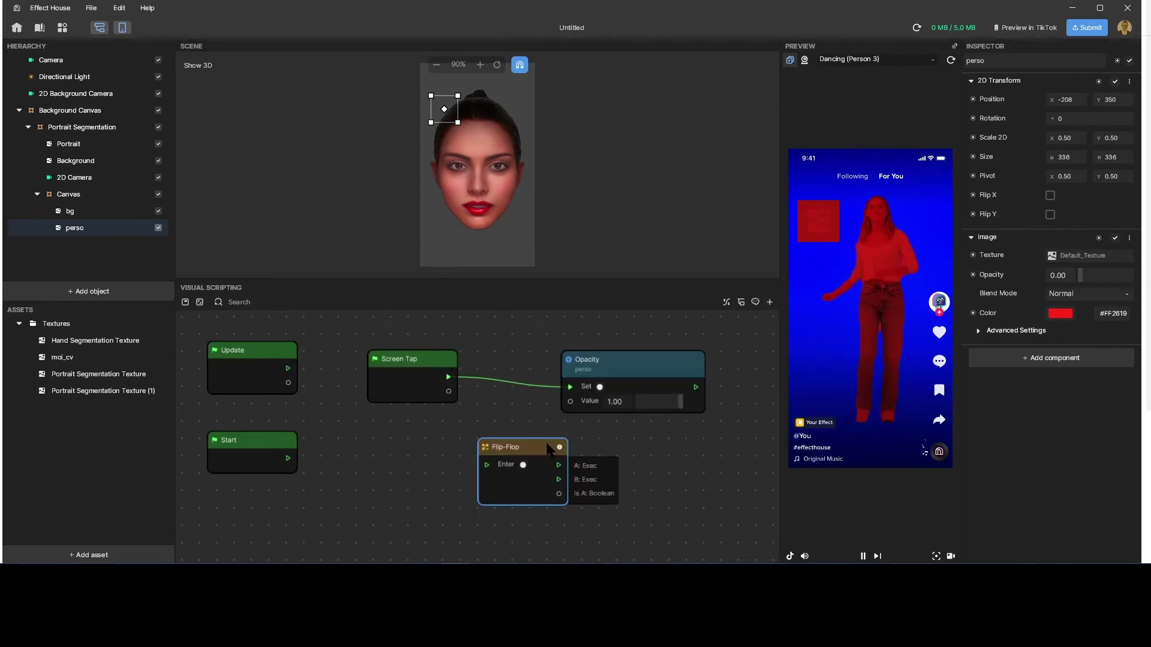
{"action": "left_click_drag", "start_coordinate": [548, 449], "coordinate": [539, 415]}
- Remove the connection from Screen Tap to the perso Opacity node and place the Flip-Flop node between them
{"action": "left_click_drag", "start_coordinate": [597, 355], "coordinate": [625, 355]}
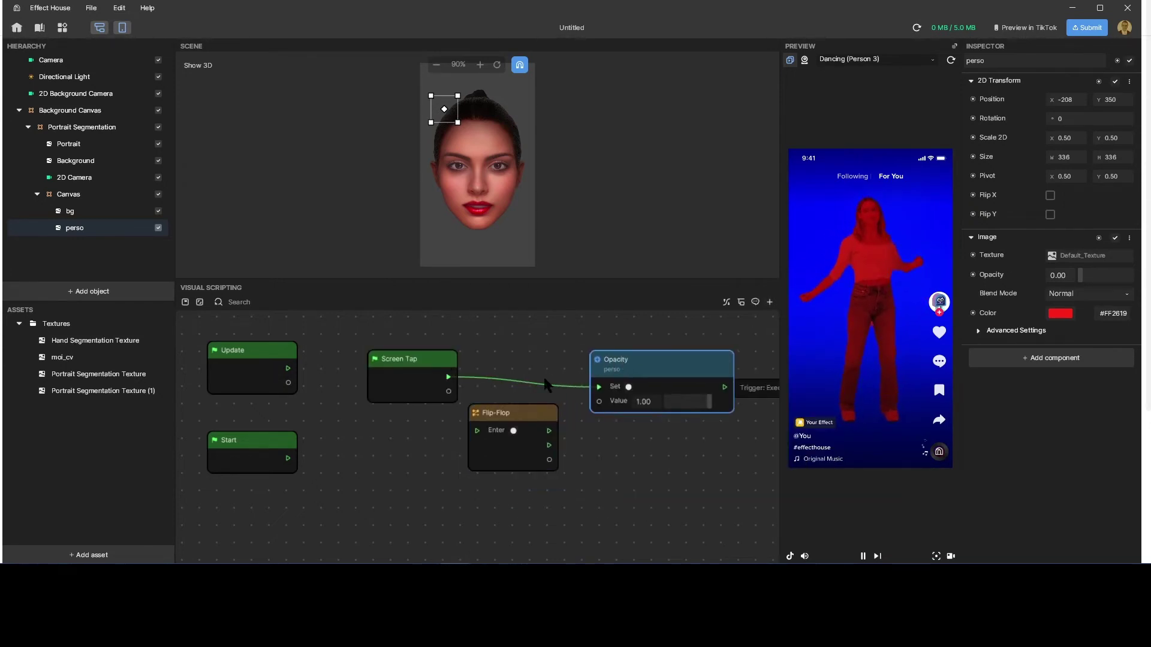
{"action": "left_click", "coordinate": [538, 387]}
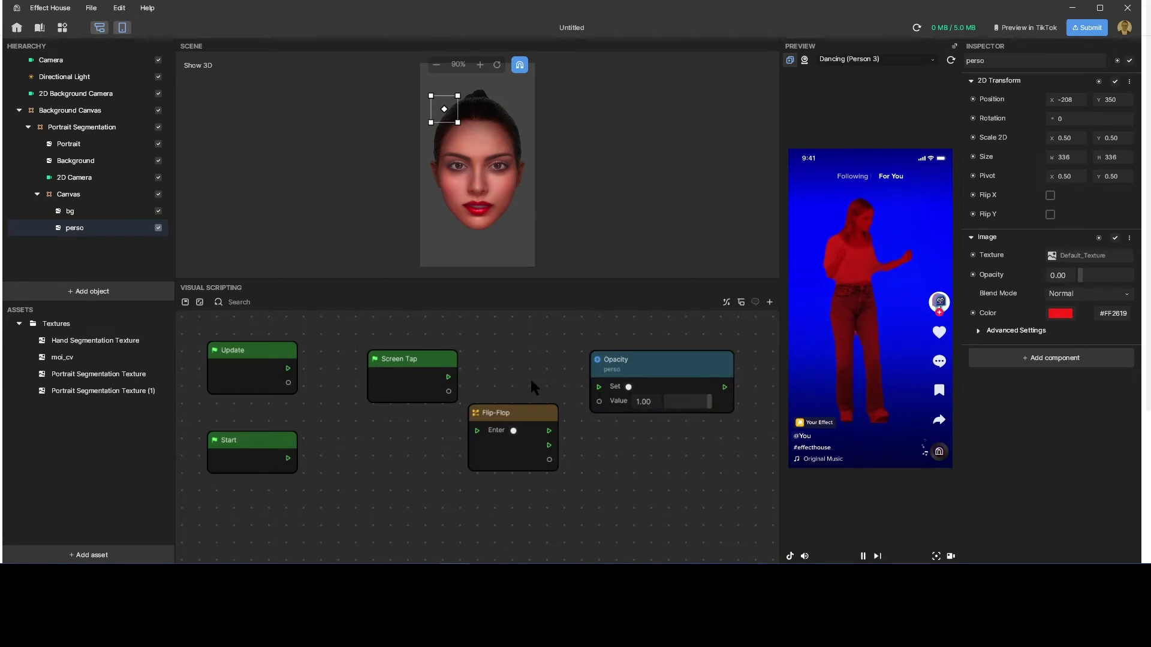
{"action": "left_click_drag", "start_coordinate": [513, 418], "coordinate": [524, 369]}
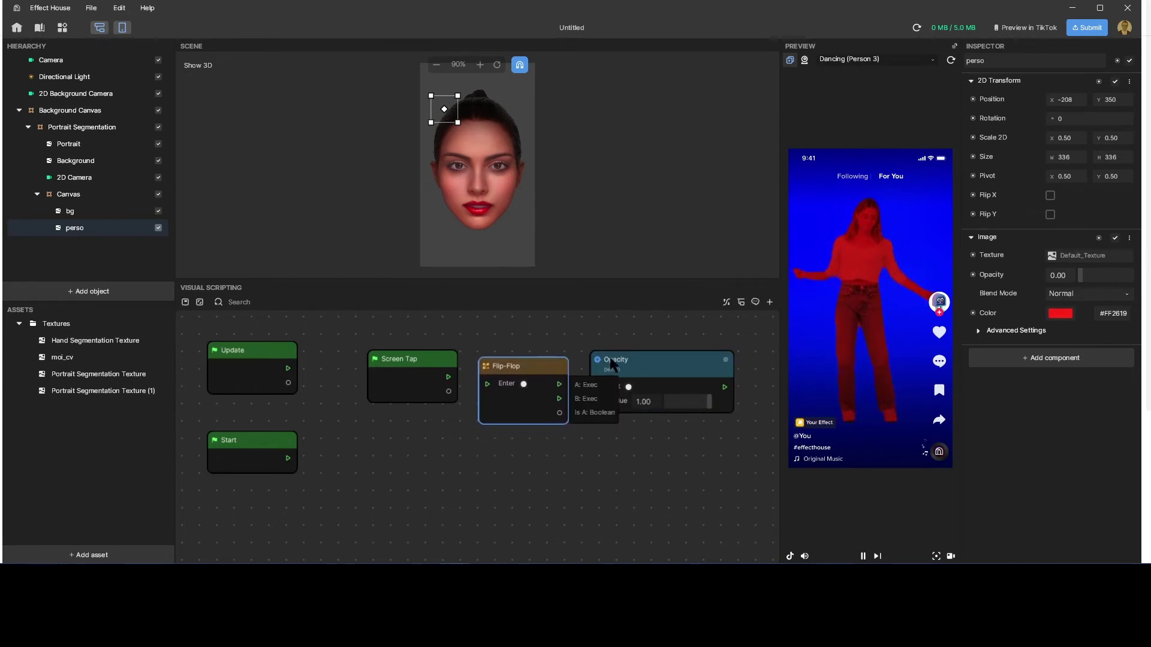
{"action": "left_click_drag", "start_coordinate": [611, 363], "coordinate": [616, 352]}
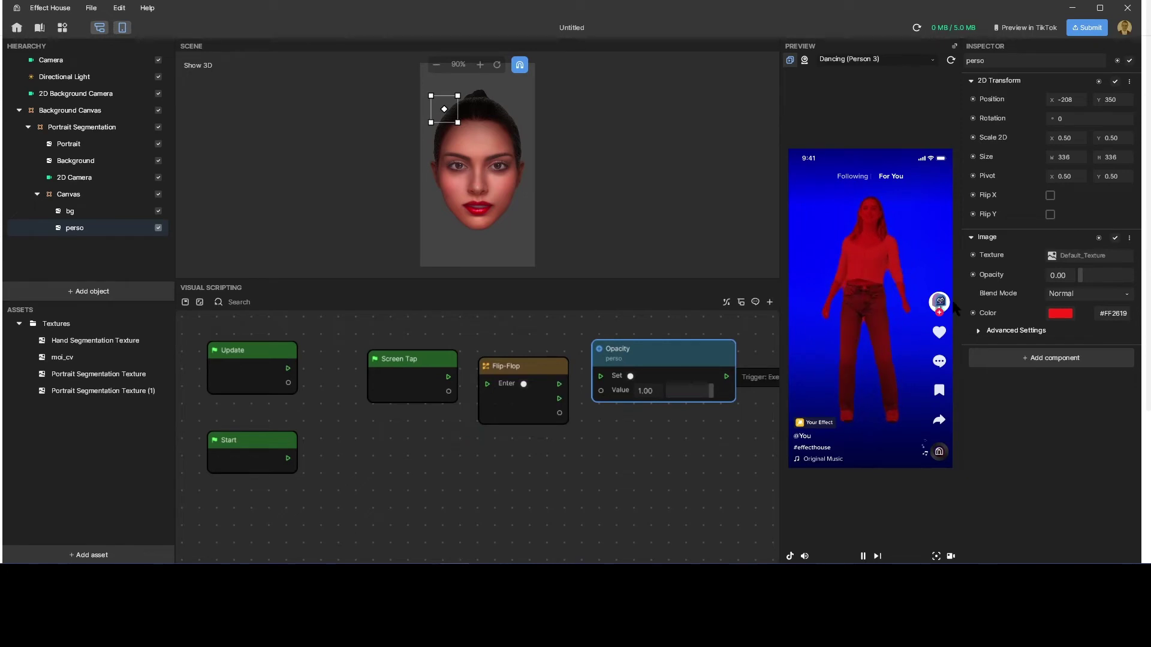
- Add a second Set Opacity node for perso with value 0.00 and place it below the 1.00 one
{"action": "left_click", "coordinate": [973, 275]}
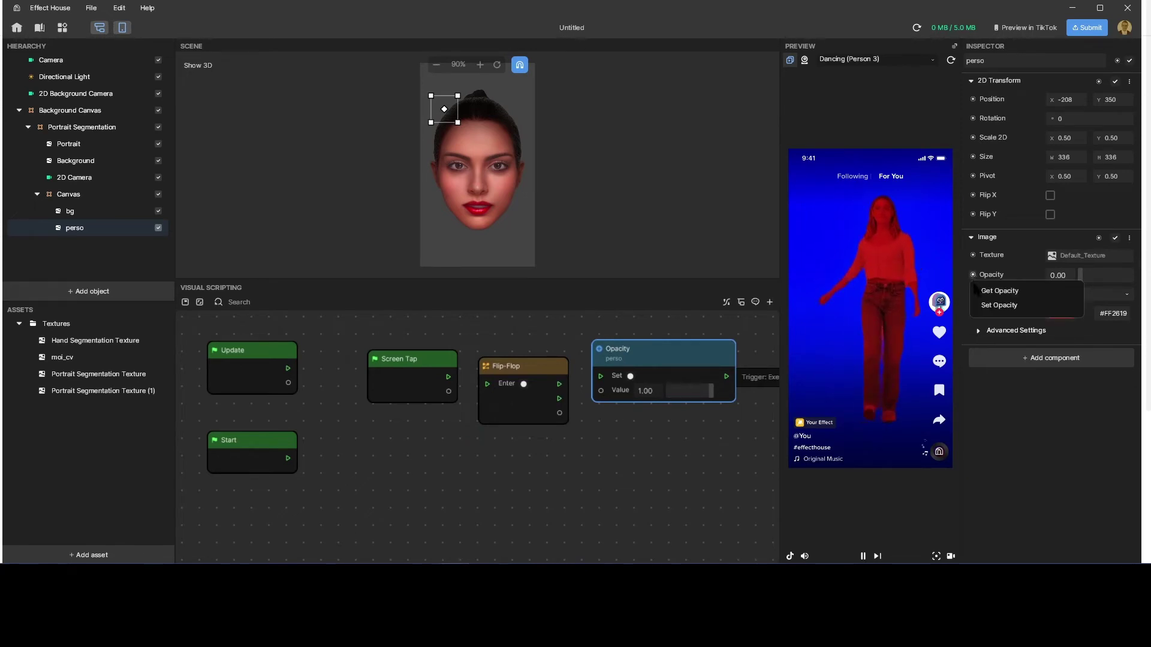
{"action": "left_click", "coordinate": [981, 306]}
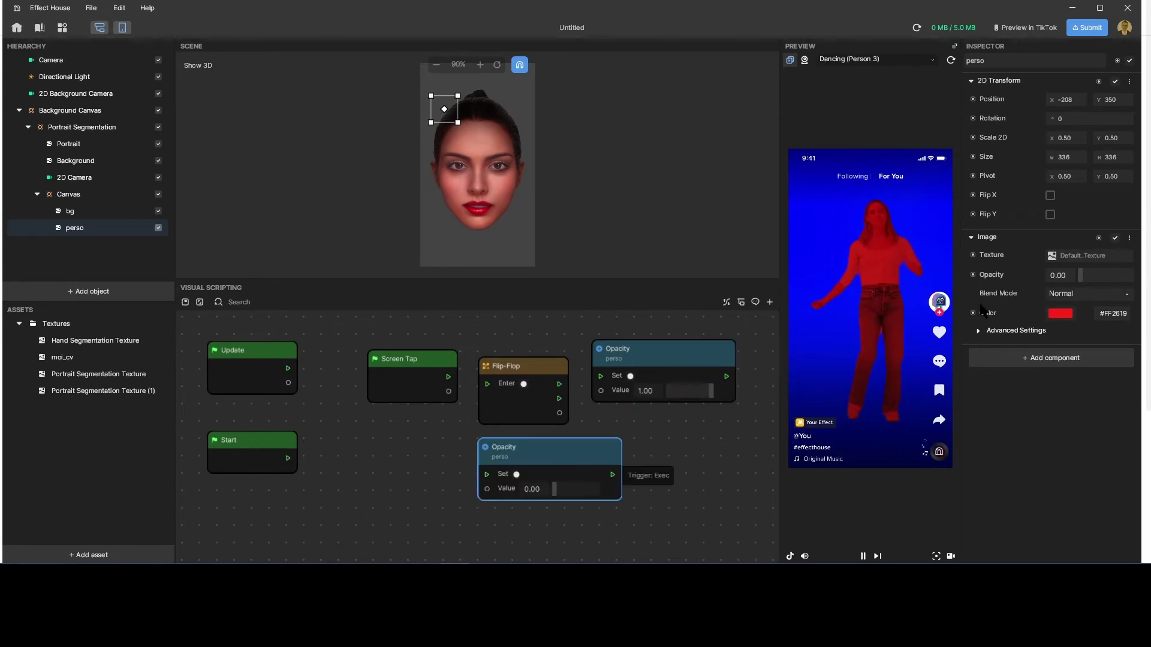
{"action": "left_click_drag", "start_coordinate": [512, 453], "coordinate": [625, 426]}
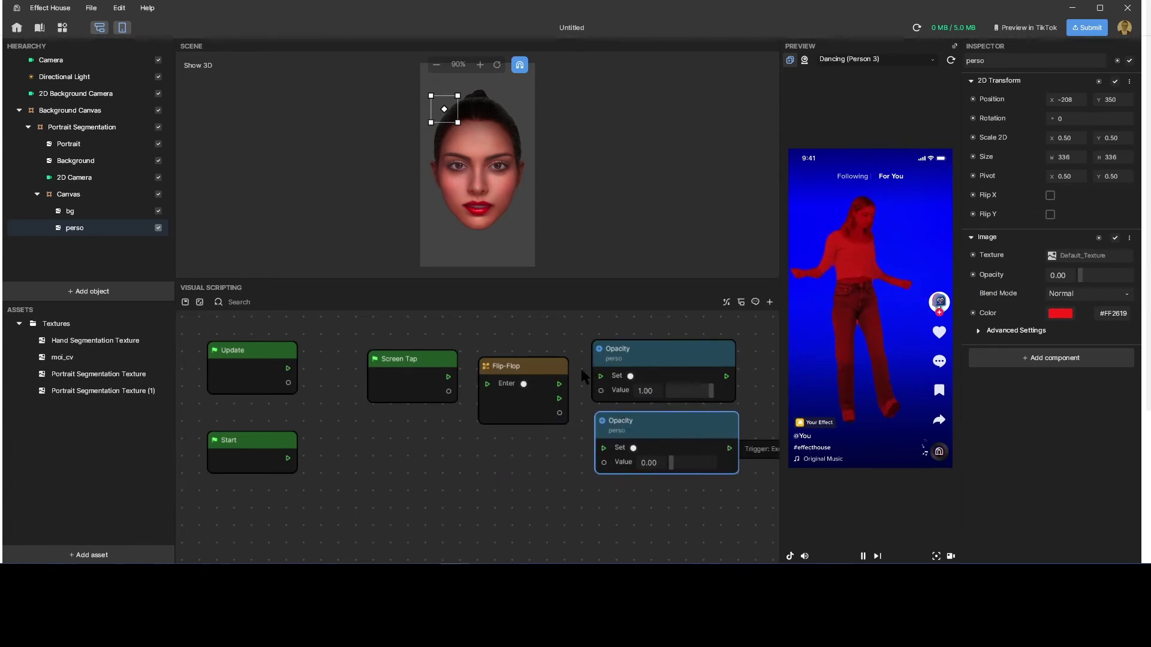
{"action": "left_click_drag", "start_coordinate": [529, 367], "coordinate": [534, 358]}
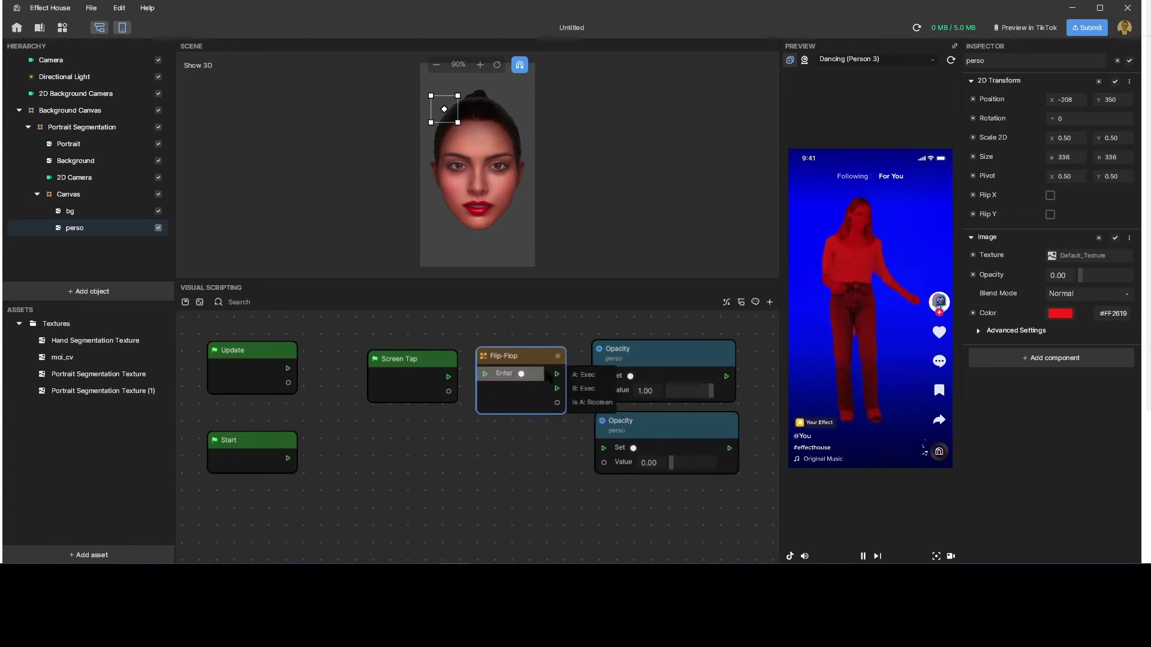
- Connect Screen Tap to the Flip-Flop's Enter, output A to the 1.00 perso Opacity node, and output B to the 0.00 one
{"action": "left_click_drag", "start_coordinate": [410, 359], "coordinate": [427, 376]}
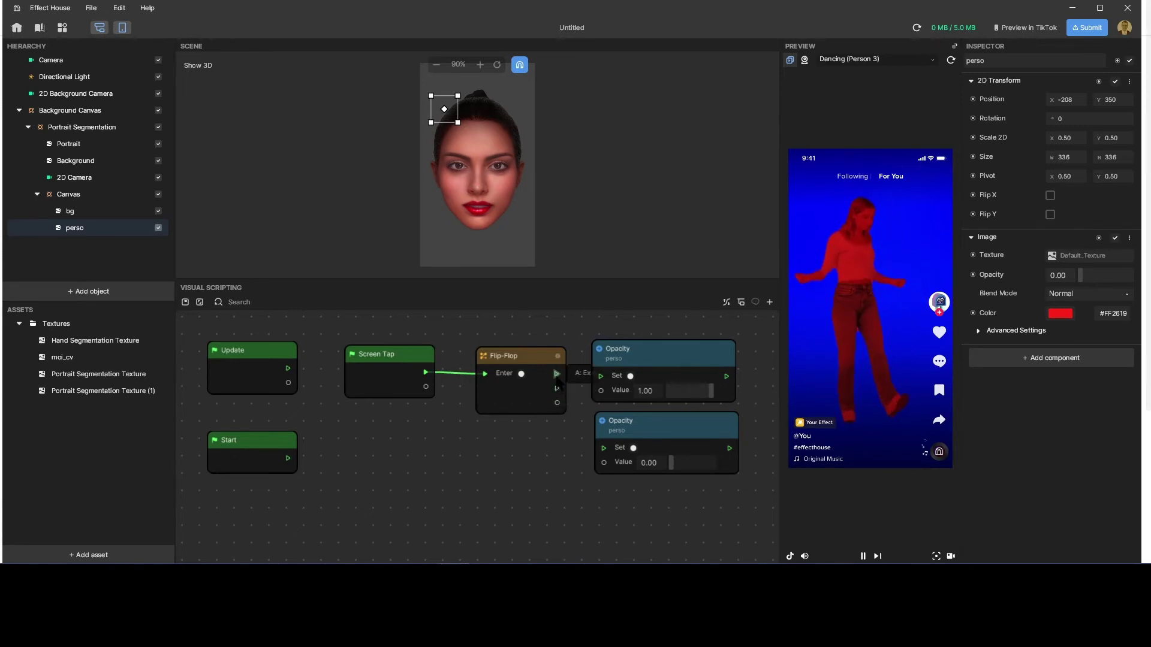
{"action": "left_click_drag", "start_coordinate": [558, 374], "coordinate": [600, 376]}
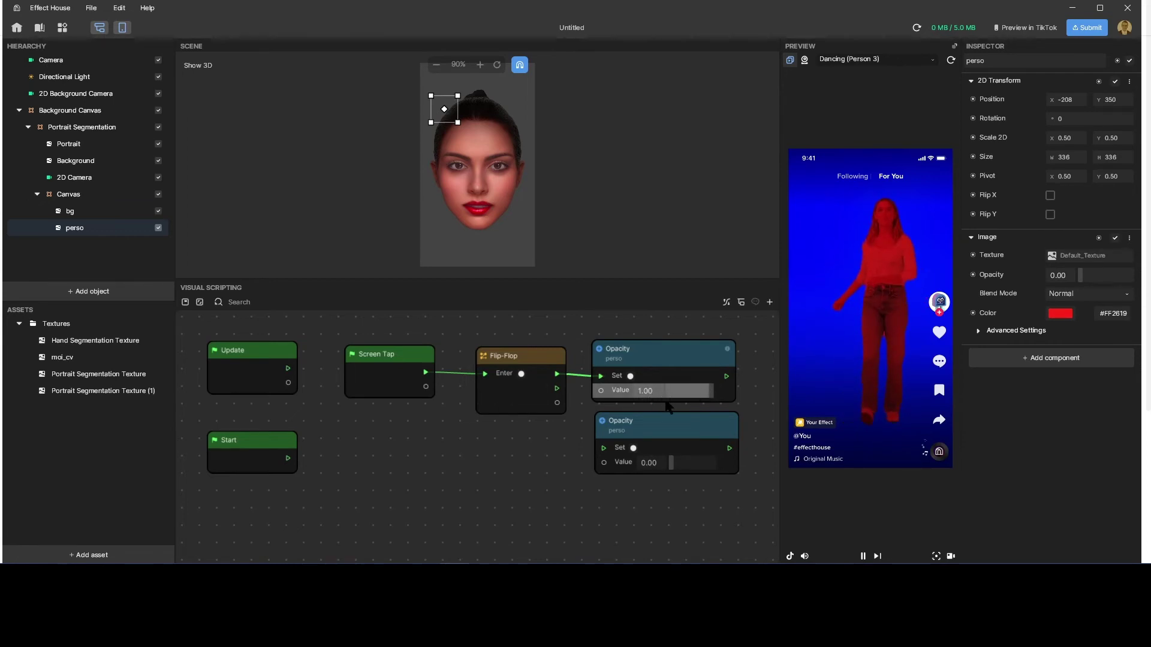
{"action": "left_click_drag", "start_coordinate": [556, 390], "coordinate": [603, 448]}
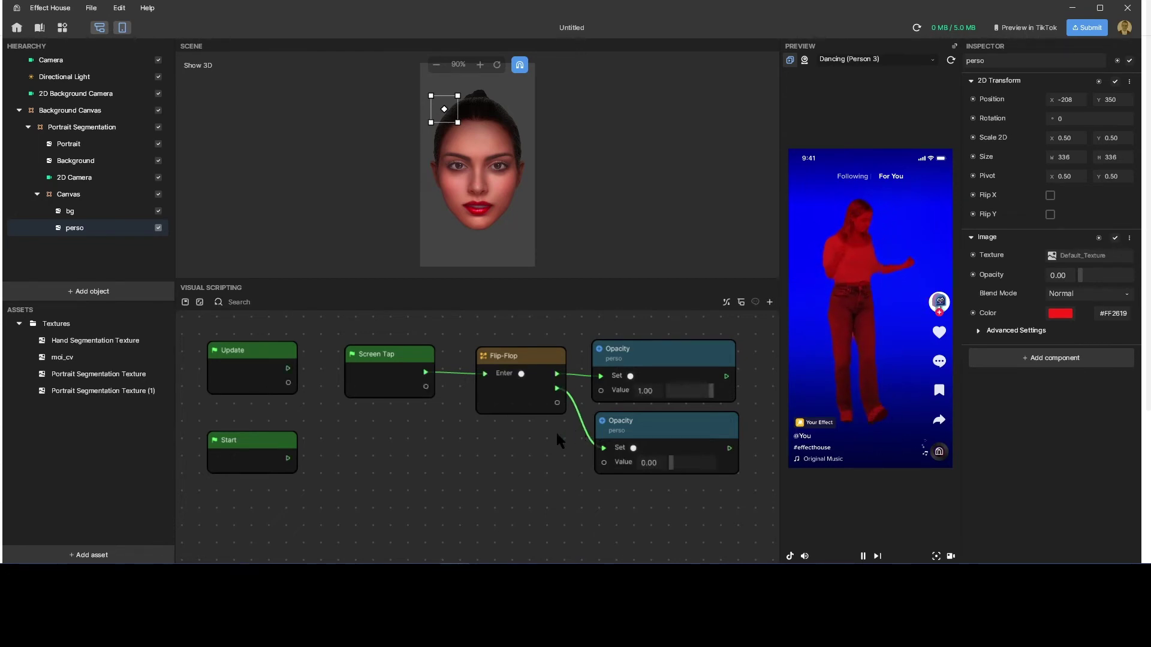
- Test toggling the perso swatch on and off by repeatedly tapping the phone preview
{"action": "left_click", "coordinate": [815, 261]}
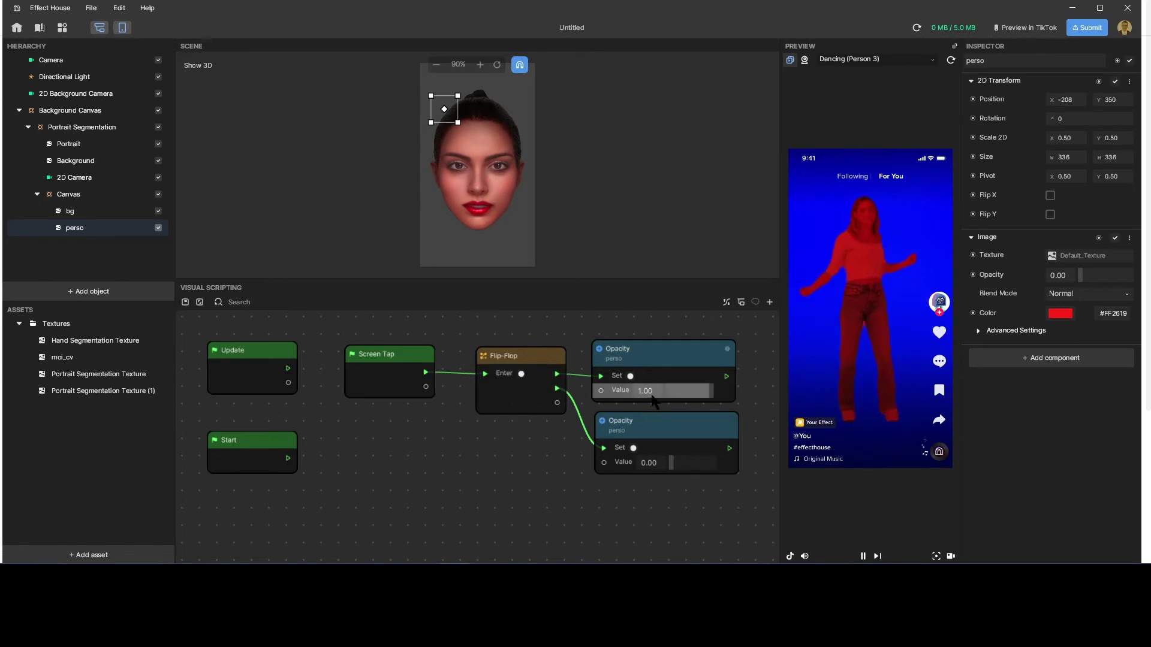
{"action": "left_click", "coordinate": [823, 252]}
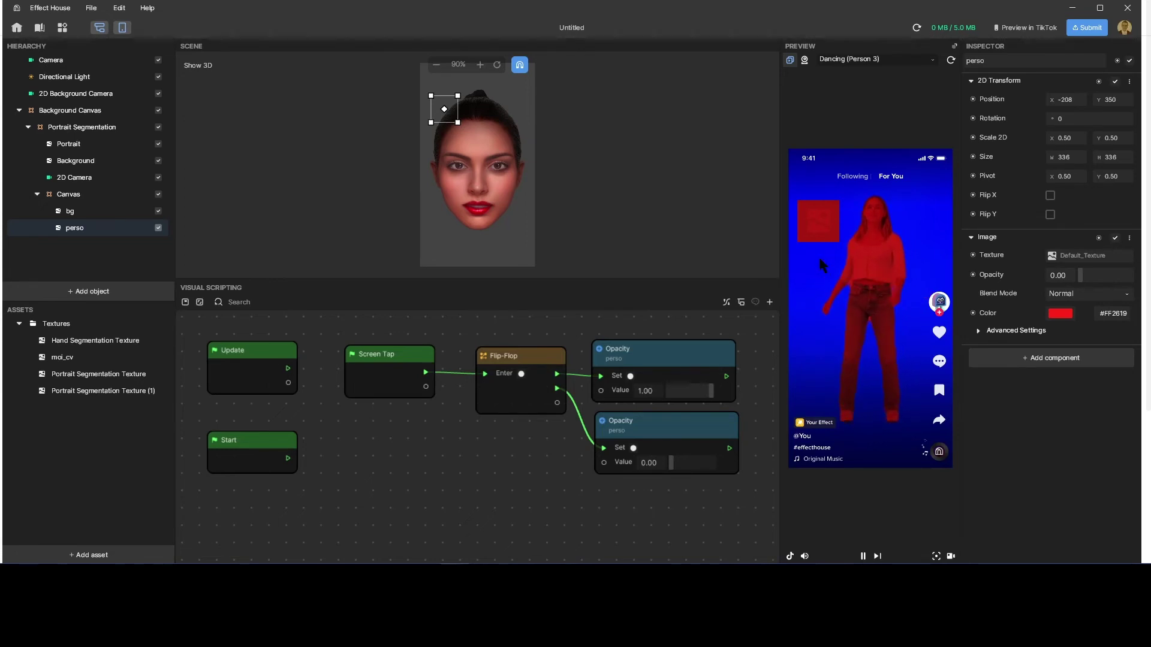
{"action": "left_click", "coordinate": [820, 263]}
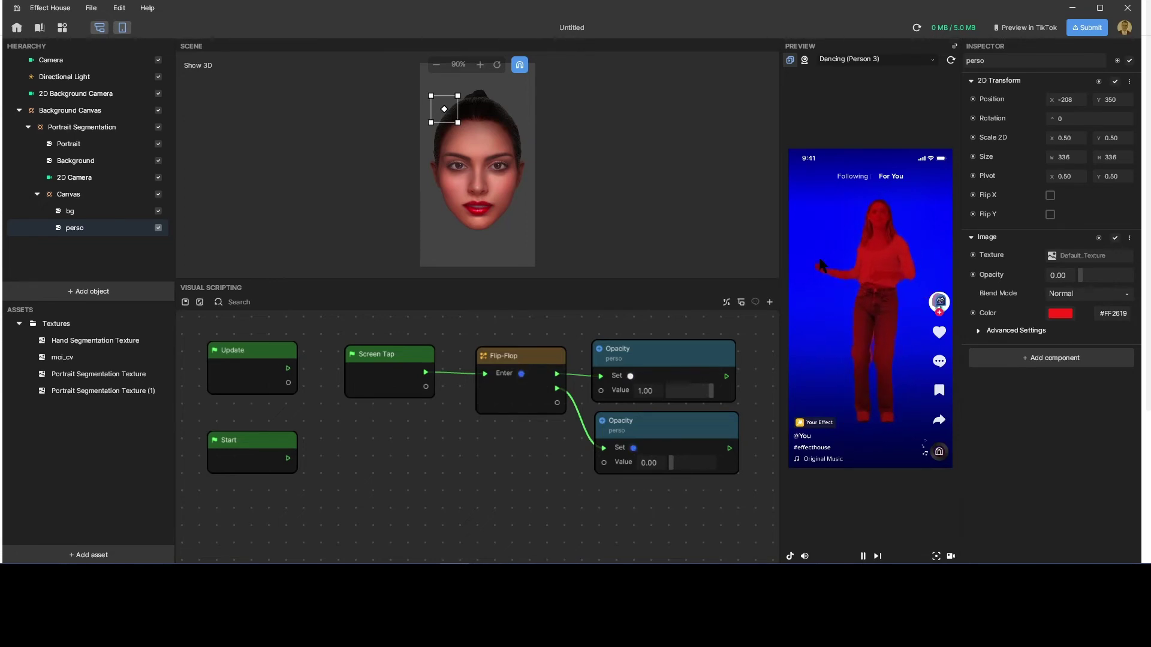
{"action": "left_click", "coordinate": [820, 263]}
{"action": "left_click", "coordinate": [820, 263]}
{"action": "left_click", "coordinate": [820, 264]}
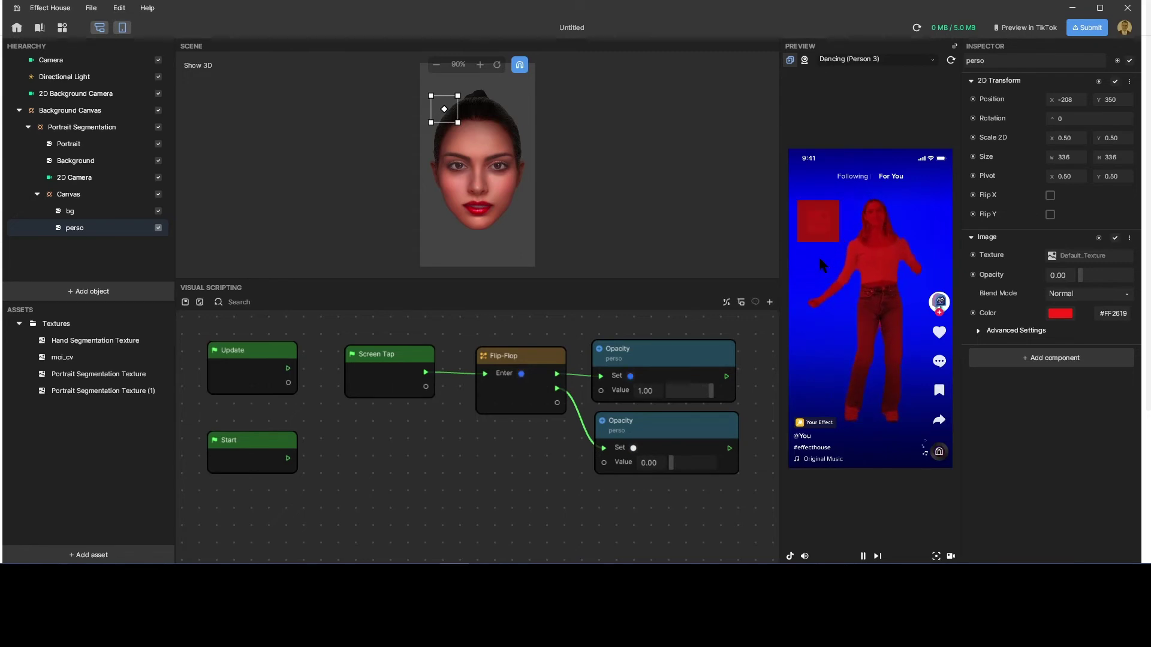
{"action": "left_click", "coordinate": [820, 261]}
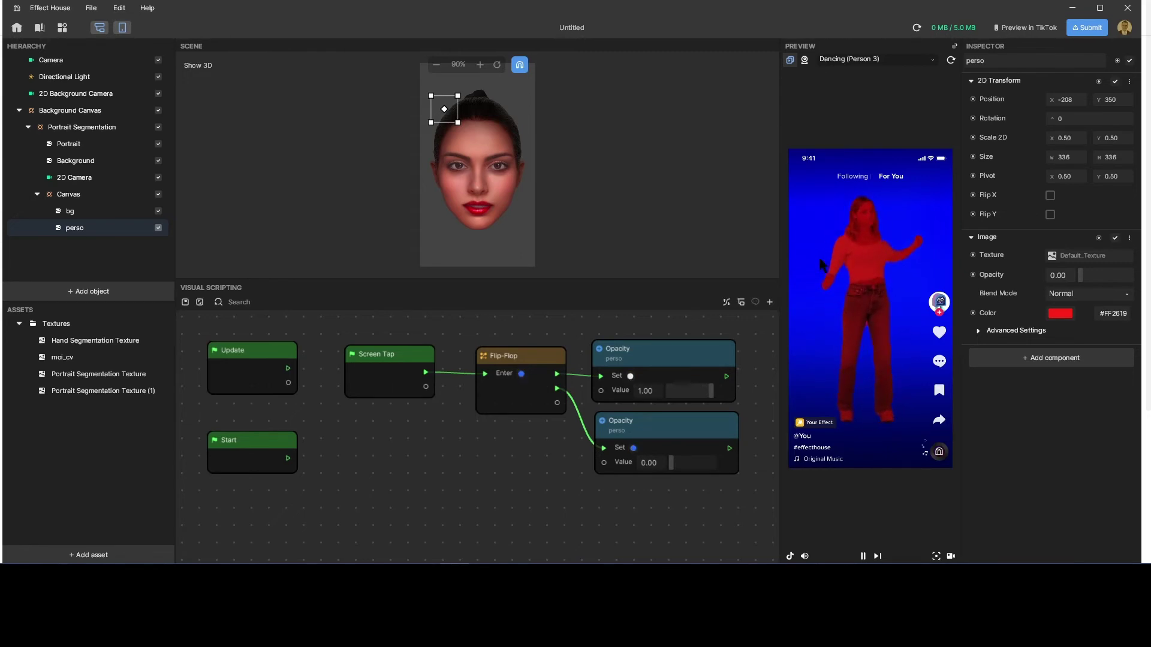
{"action": "left_click", "coordinate": [820, 260]}
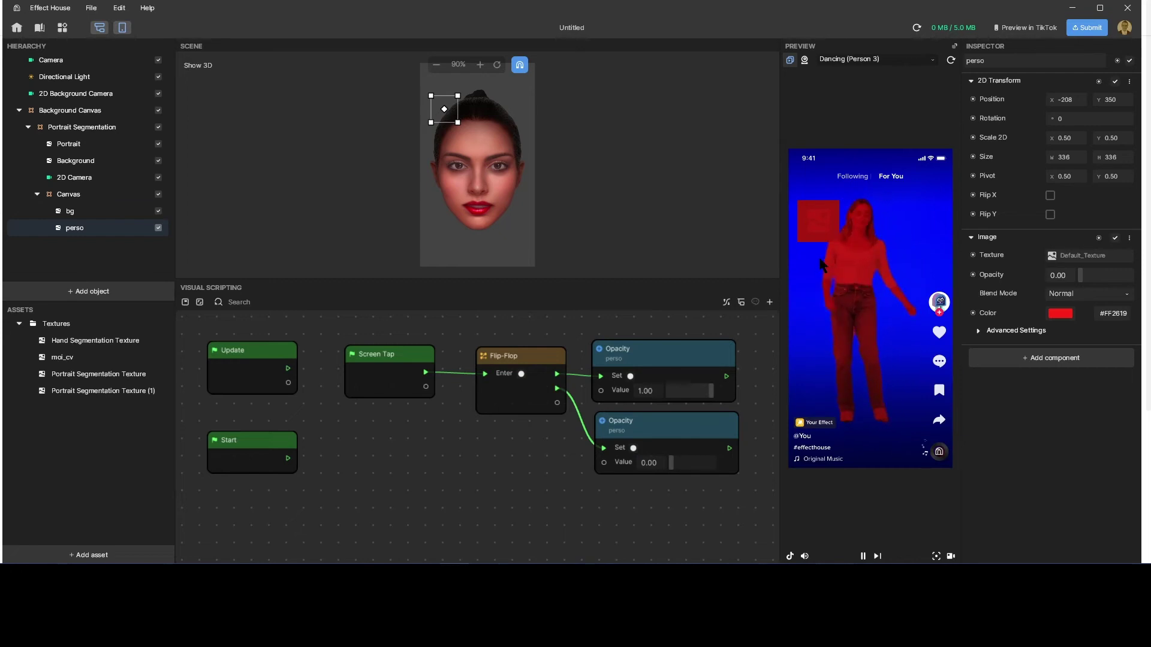
{"action": "left_click", "coordinate": [817, 261]}
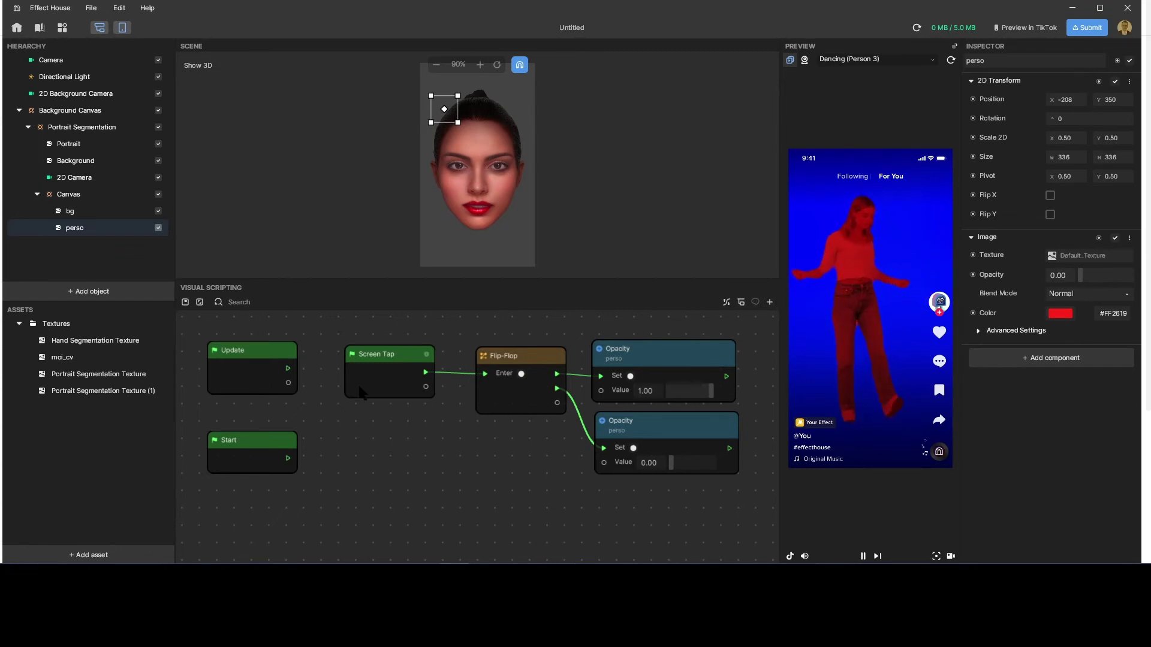
- Rearrange the Screen Tap, Flip-Flop and perso Opacity nodes, spreading the two Opacity branches apart vertically
{"action": "left_click_drag", "start_coordinate": [378, 364], "coordinate": [355, 334]}
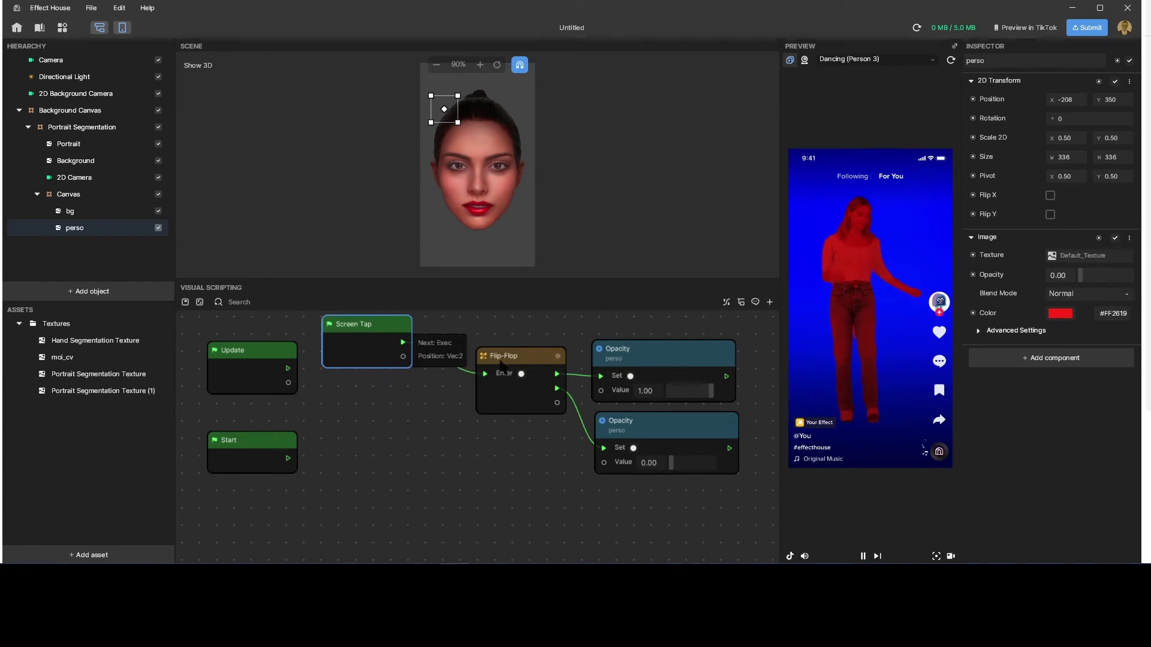
{"action": "left_click_drag", "start_coordinate": [496, 358], "coordinate": [447, 339]}
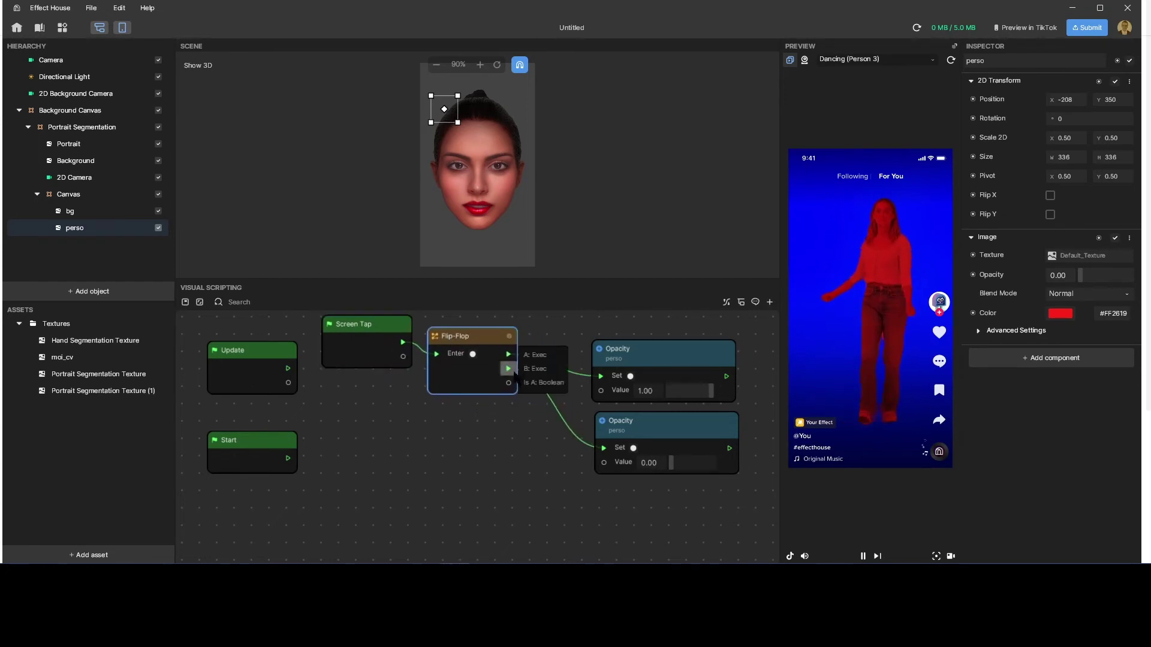
{"action": "scroll", "coordinate": [512, 408], "scroll_direction": "down", "scroll_amount": 2}
{"action": "scroll", "coordinate": [512, 408], "scroll_direction": "down", "scroll_amount": 1}
{"action": "left_click_drag", "start_coordinate": [622, 376], "coordinate": [595, 340]}
{"action": "left_click_drag", "start_coordinate": [602, 422], "coordinate": [564, 437]}
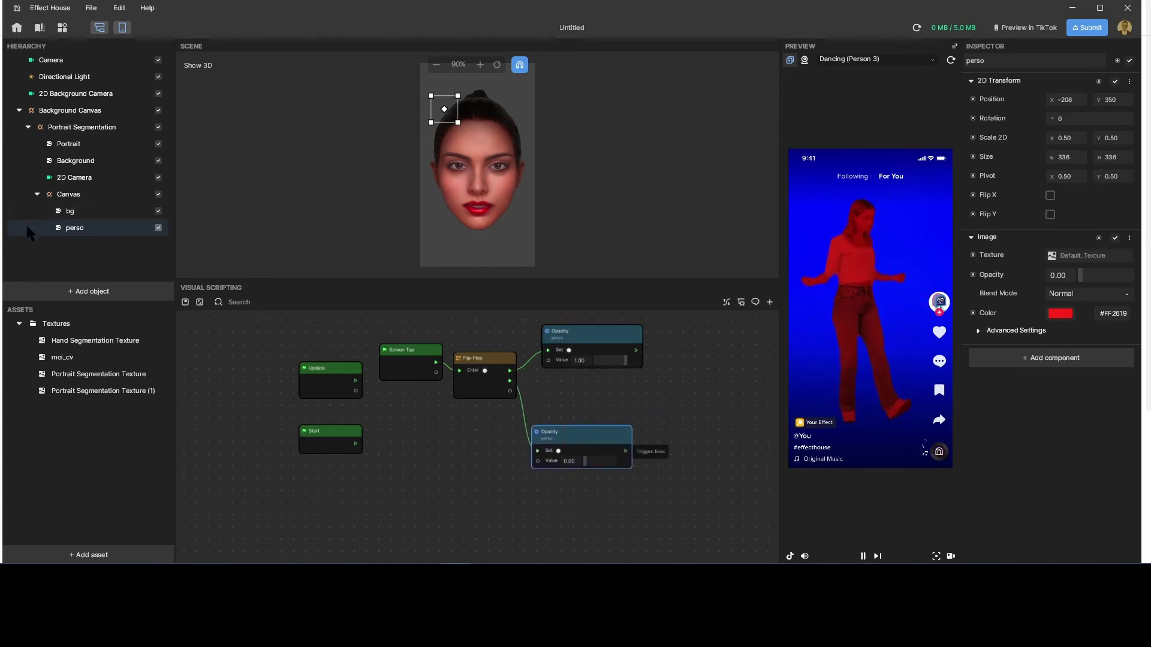
- Add two Set Opacity nodes for the bg image and place one beside each perso Opacity node
{"action": "left_click", "coordinate": [85, 211]}
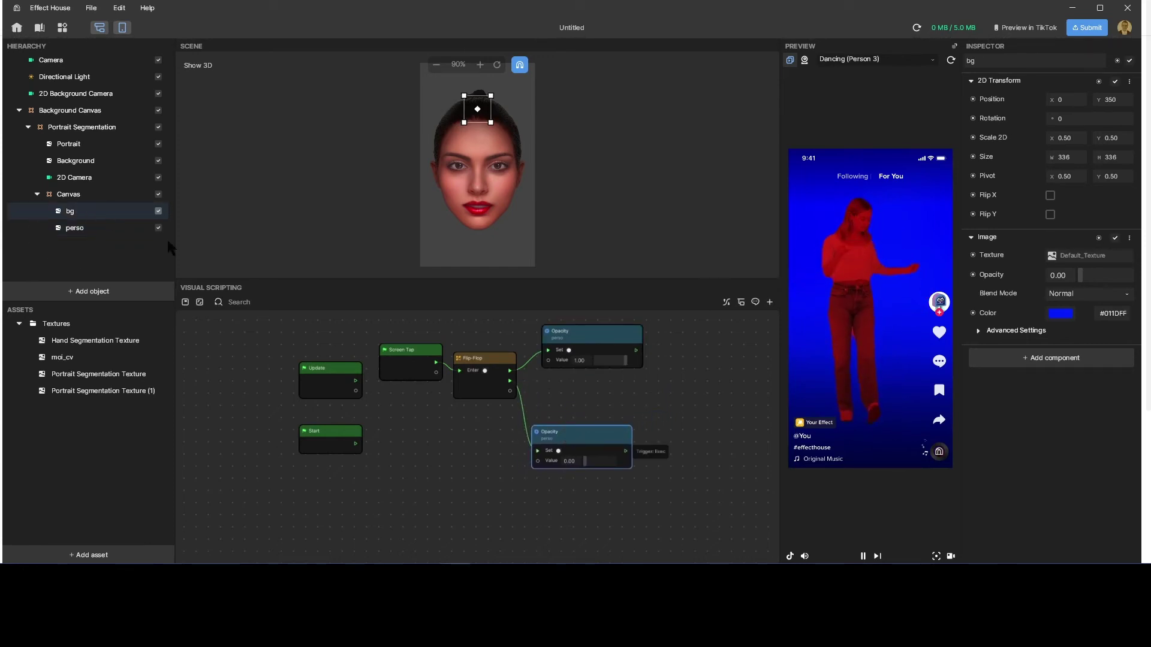
{"action": "left_click", "coordinate": [973, 275]}
{"action": "left_click_drag", "start_coordinate": [986, 307], "coordinate": [673, 333]}
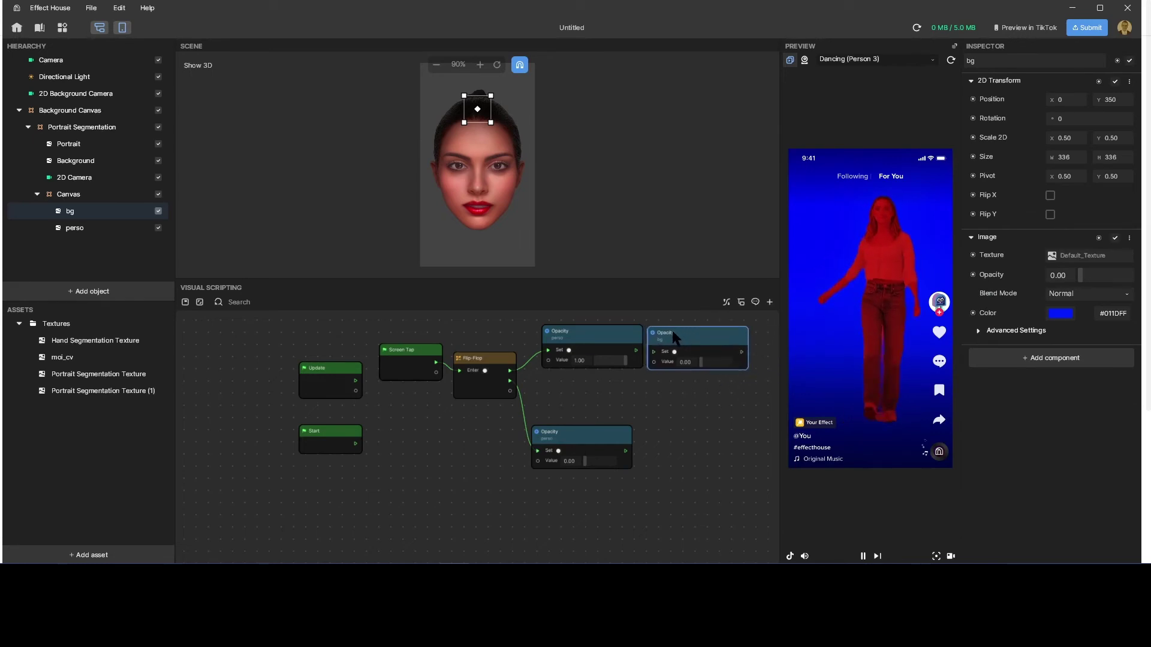
{"action": "left_click", "coordinate": [972, 275]}
{"action": "left_click", "coordinate": [984, 307]}
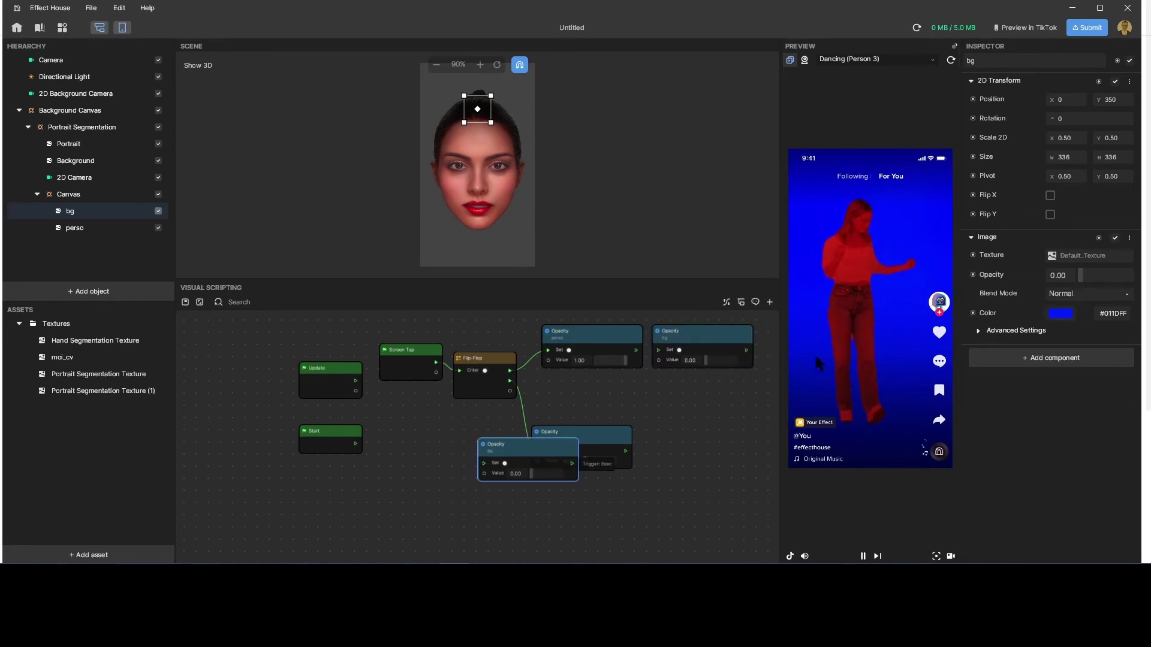
{"action": "left_click_drag", "start_coordinate": [502, 459], "coordinate": [672, 441]}
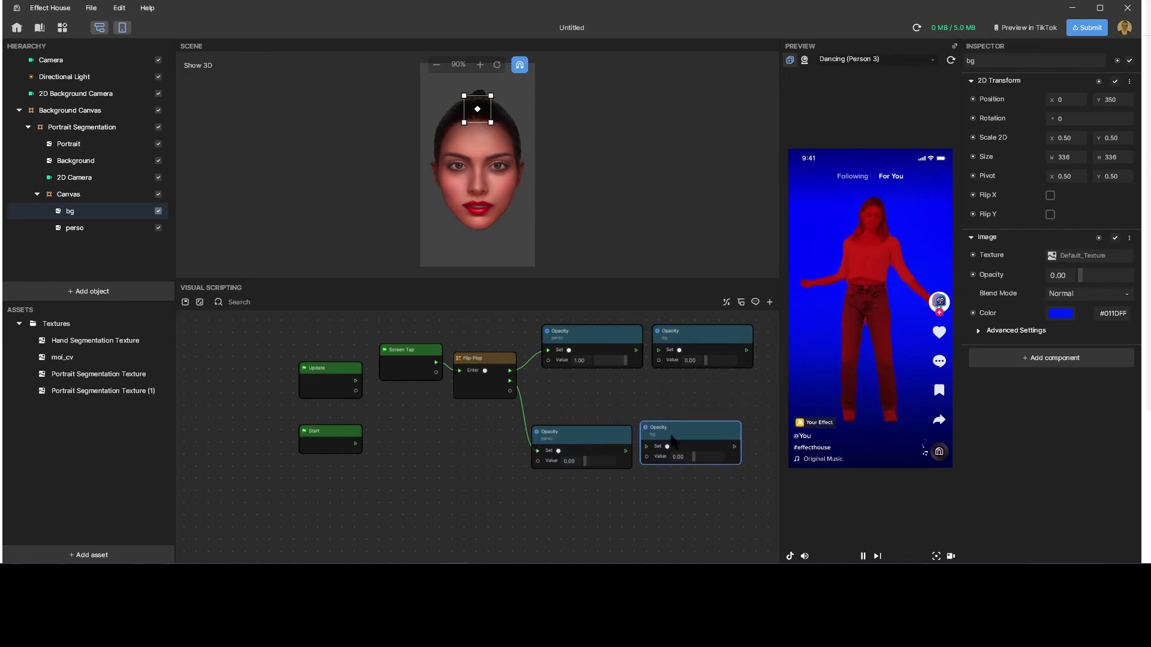
- Chain a bg Opacity node after each perso one, using 1.00 on the A branch, and test toggling both swatches in the phone preview
{"action": "left_click_drag", "start_coordinate": [673, 337], "coordinate": [680, 339]}
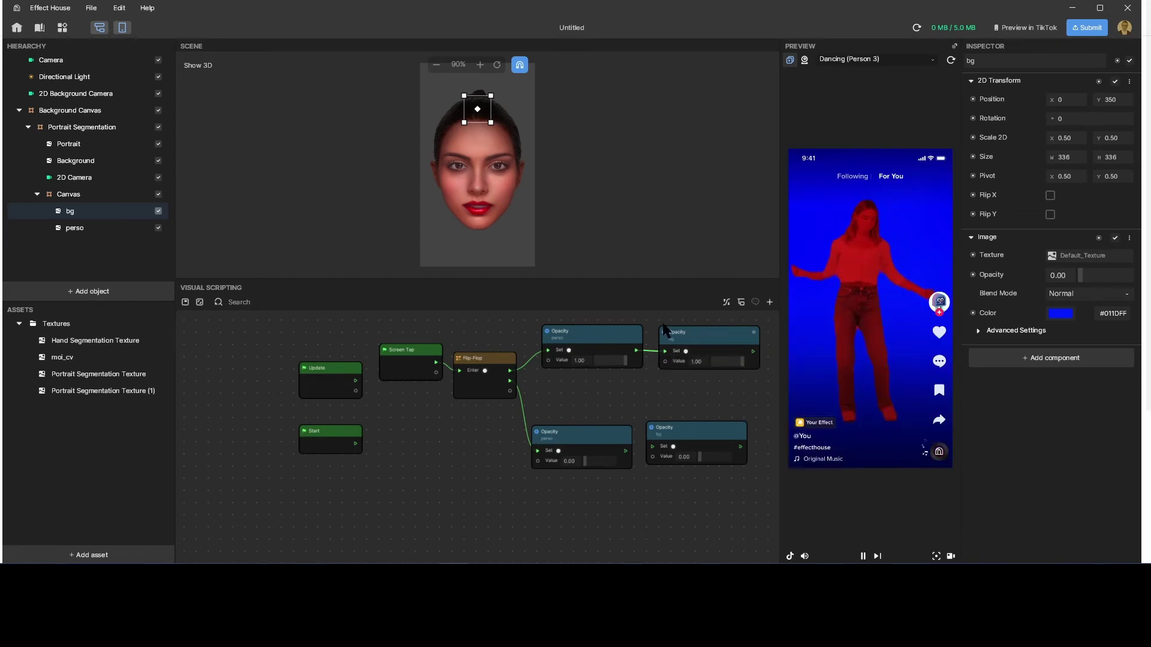
{"action": "left_click_drag", "start_coordinate": [660, 427], "coordinate": [669, 450]}
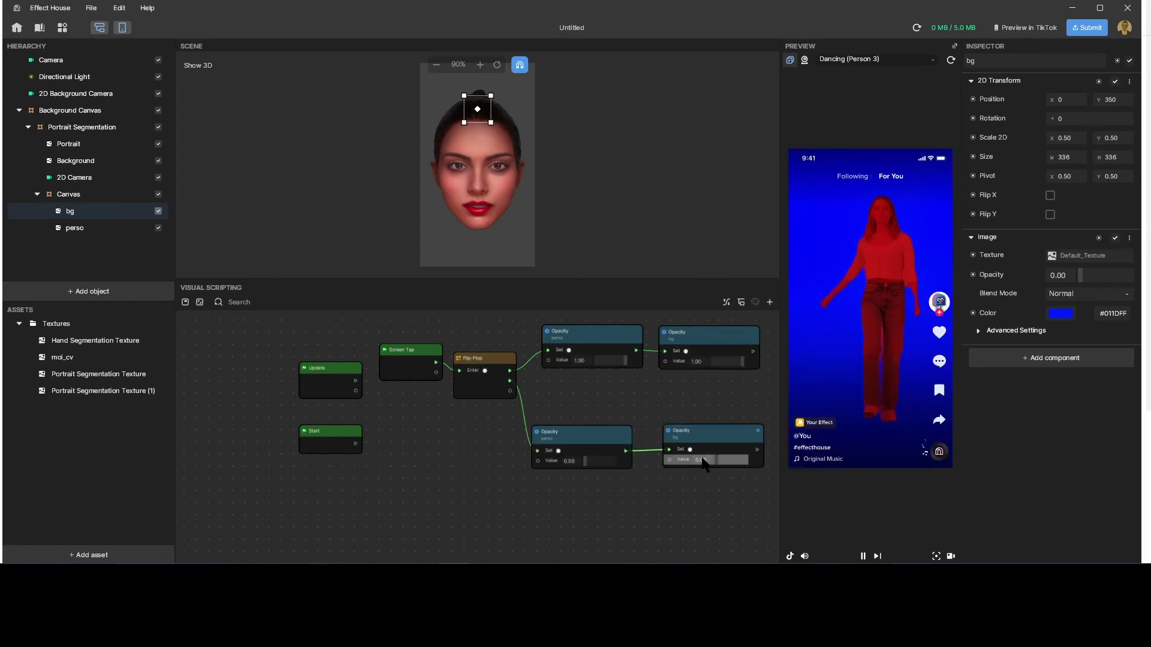
{"action": "left_click", "coordinate": [810, 277]}
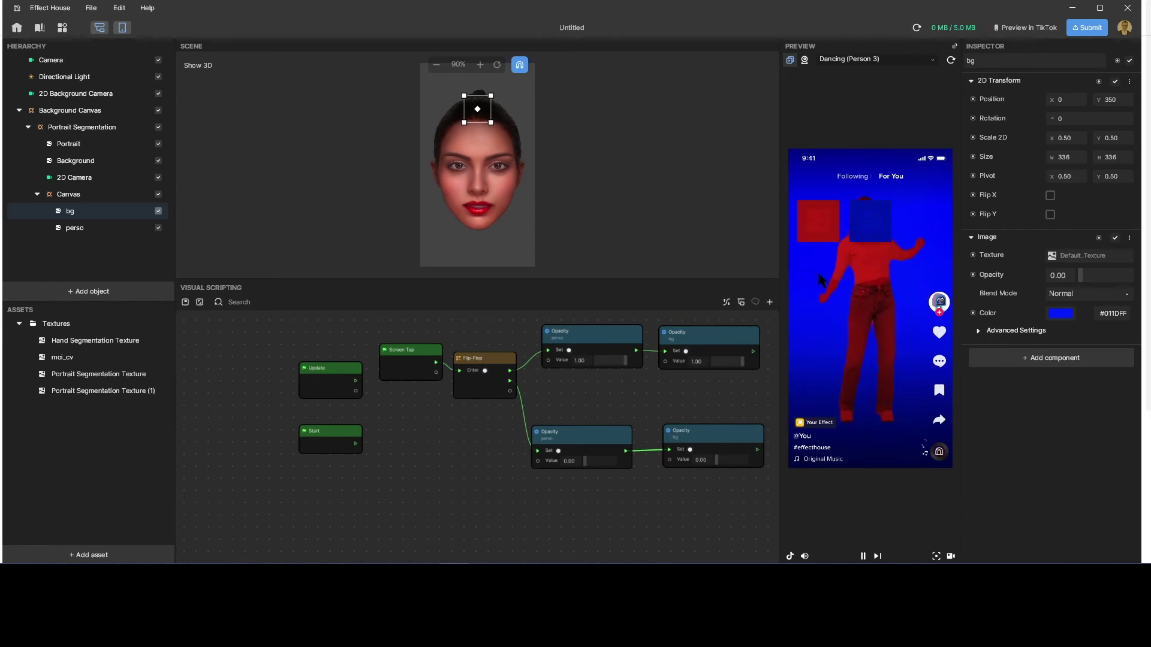
{"action": "left_click", "coordinate": [816, 276]}
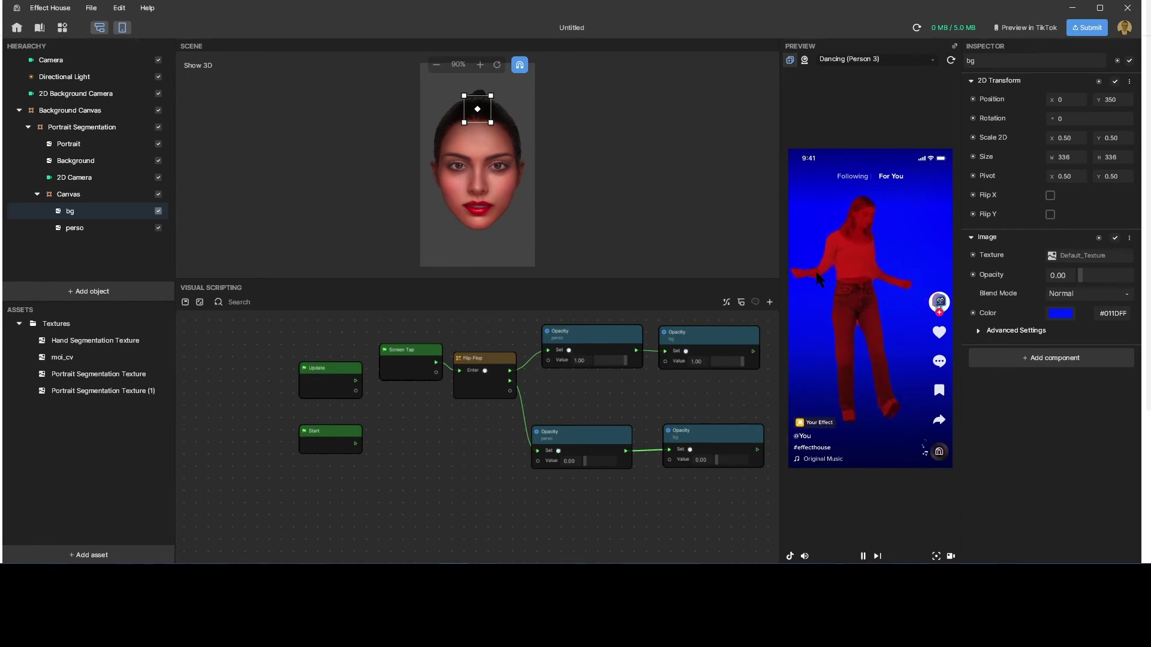
- Test showing and hiding both swatches by repeatedly tapping the phone preview
{"action": "left_click", "coordinate": [817, 277]}
{"action": "left_click", "coordinate": [817, 274]}
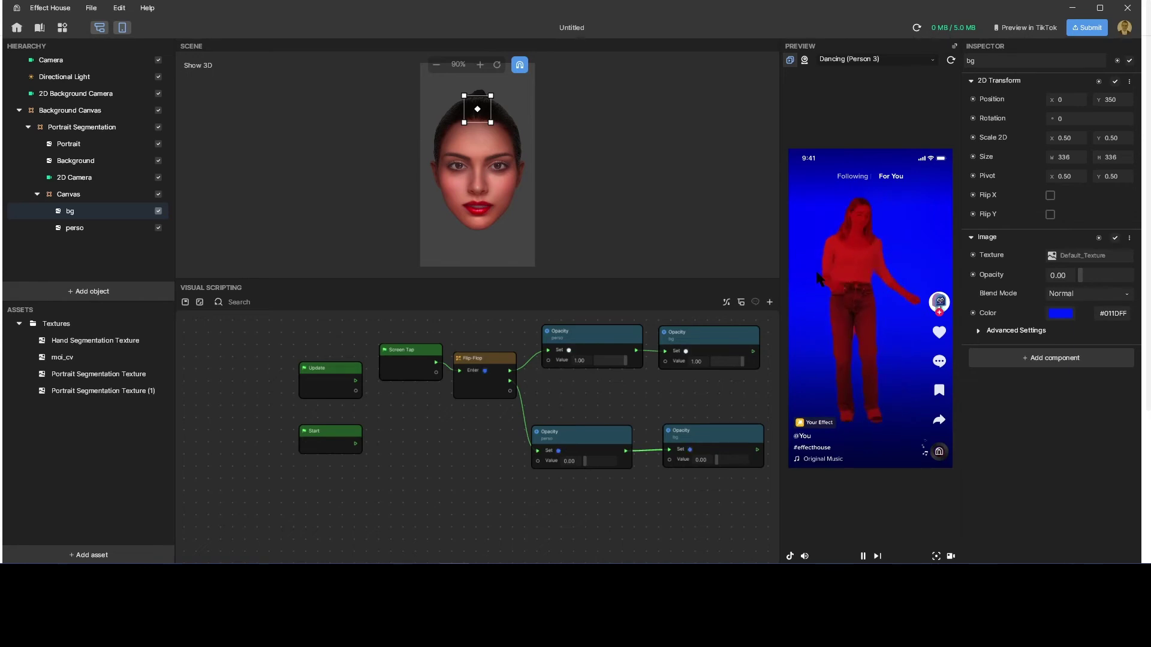
{"action": "left_click", "coordinate": [816, 275]}
{"action": "left_click", "coordinate": [816, 275]}
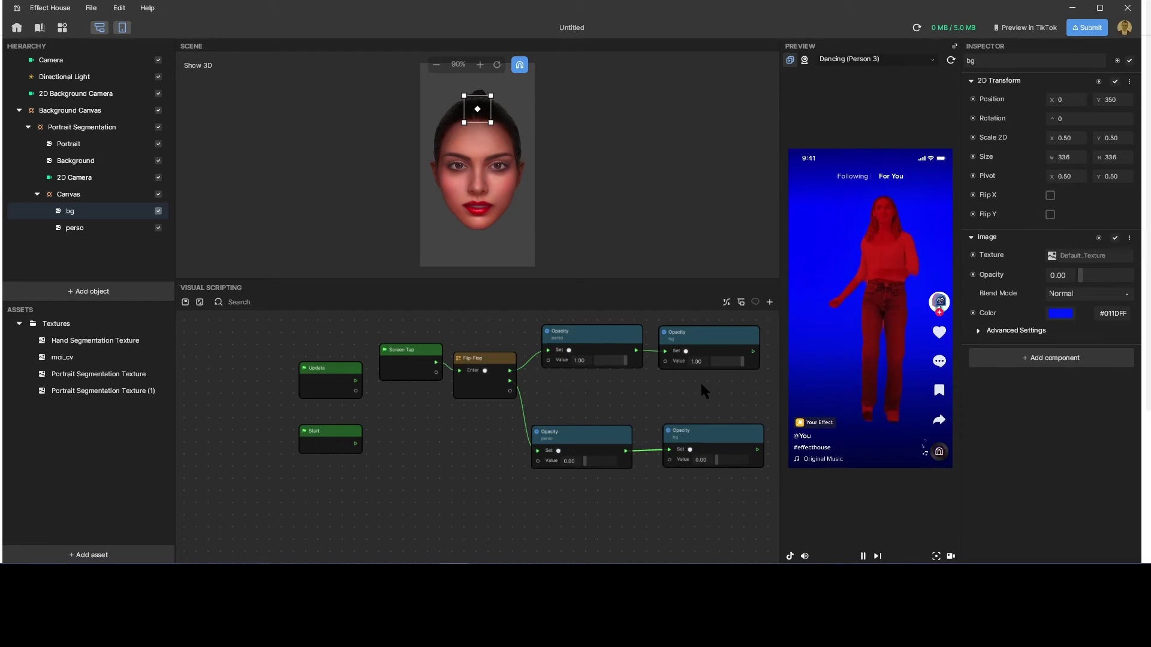
- Try opposite bg Opacity values, 0.00 on the A branch and 1.00 on the B branch, and test them in the phone preview
{"action": "left_click_drag", "start_coordinate": [739, 360], "coordinate": [712, 362]}
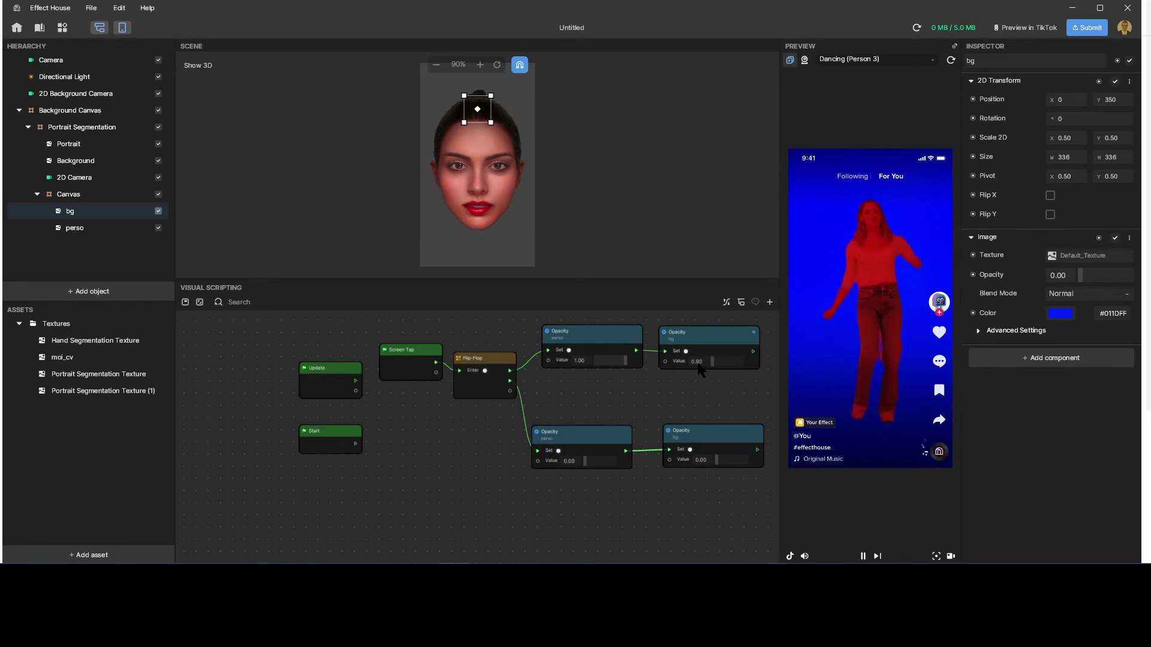
{"action": "left_click", "coordinate": [578, 362]}
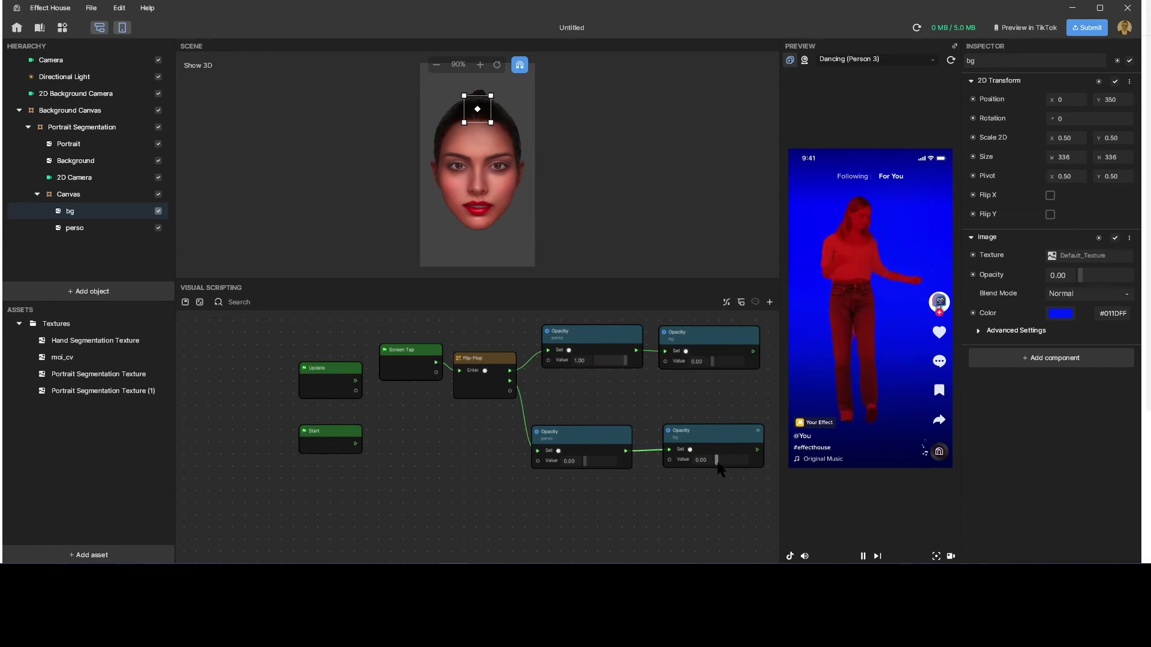
{"action": "left_click_drag", "start_coordinate": [760, 466], "coordinate": [771, 455]}
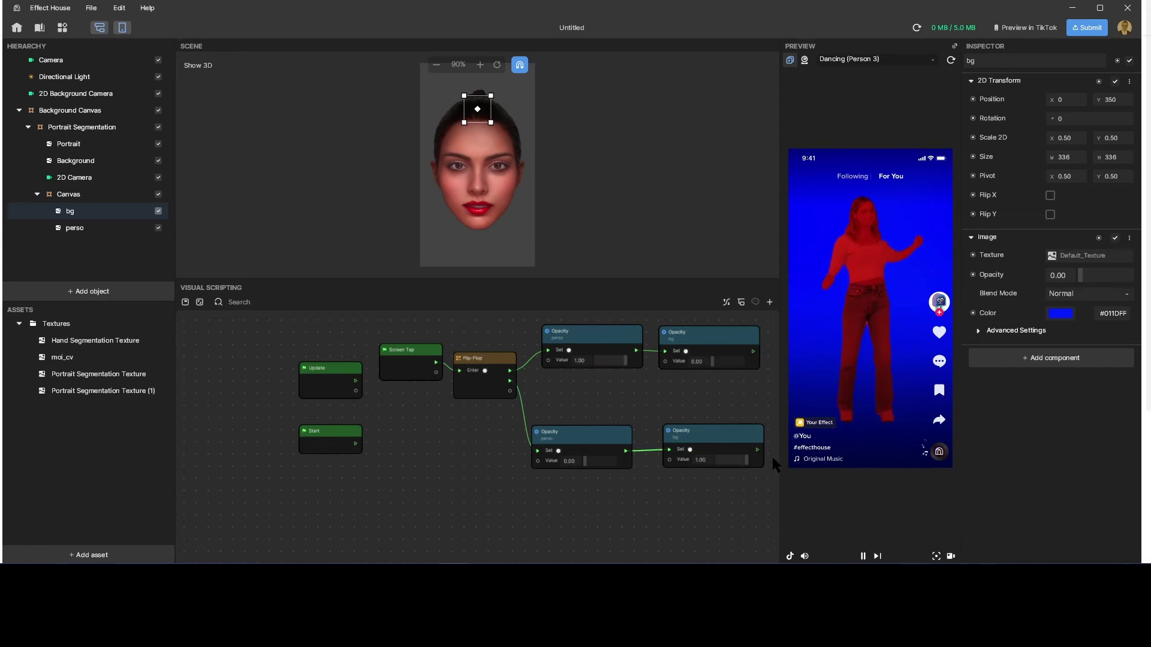
{"action": "left_click", "coordinate": [819, 279]}
{"action": "left_click", "coordinate": [821, 285]}
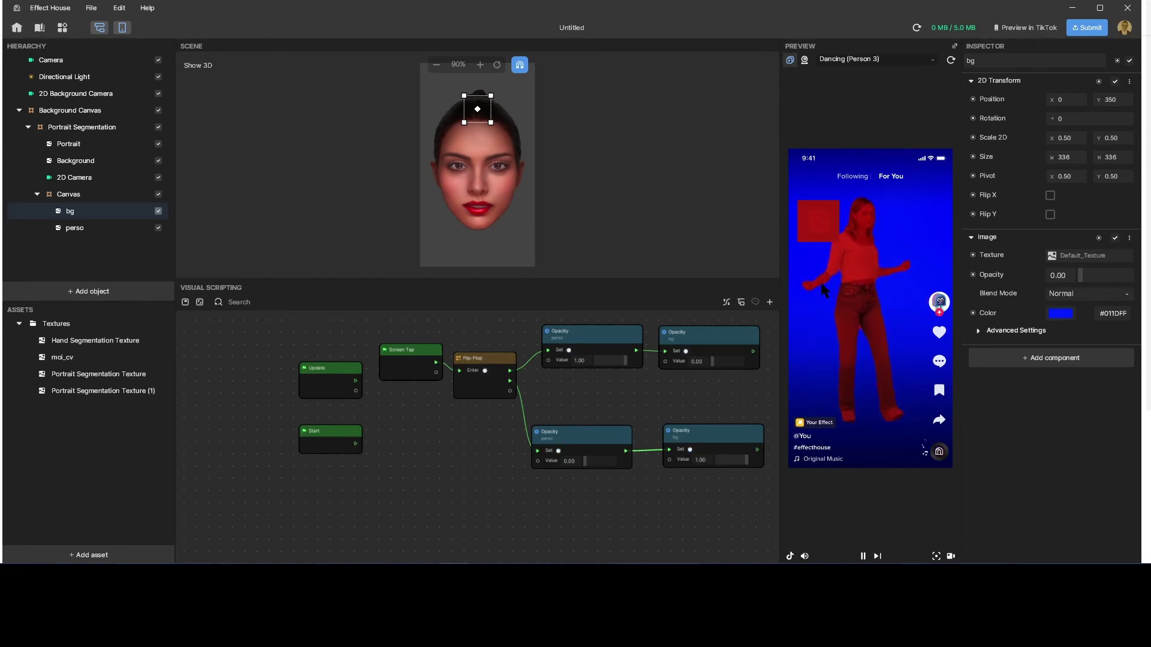
{"action": "left_click", "coordinate": [821, 285]}
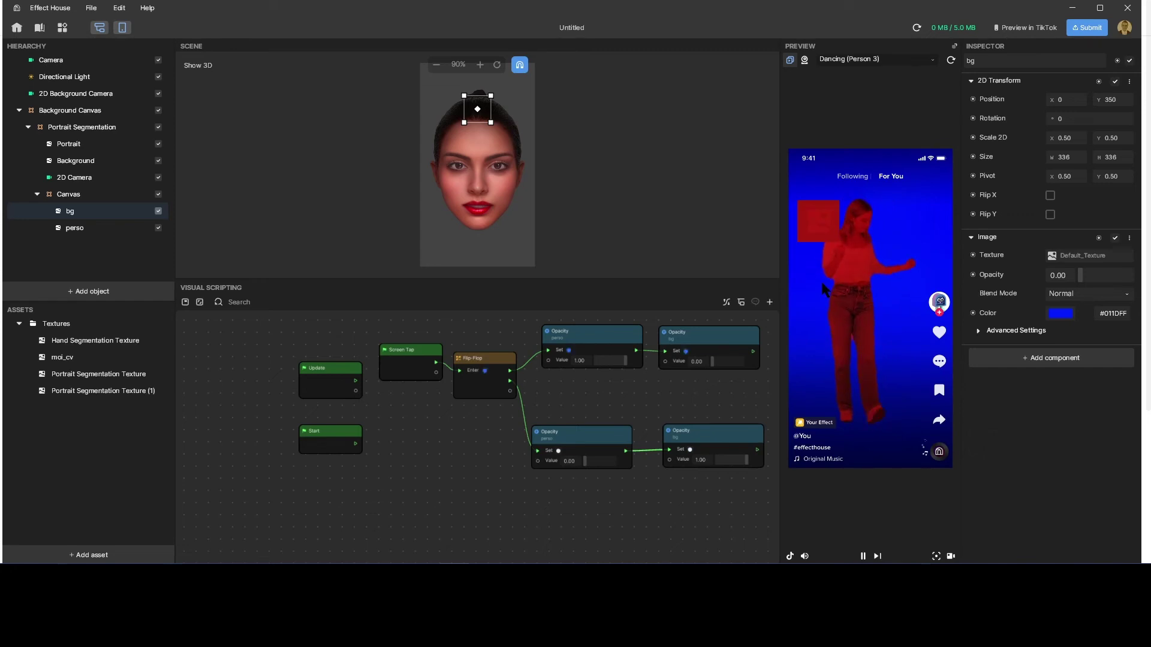
- Set the bg Opacity to 1.00 on the A branch and 0.00 on the B branch, and test the toggling in the preview
{"action": "left_click_drag", "start_coordinate": [713, 360], "coordinate": [756, 362]}
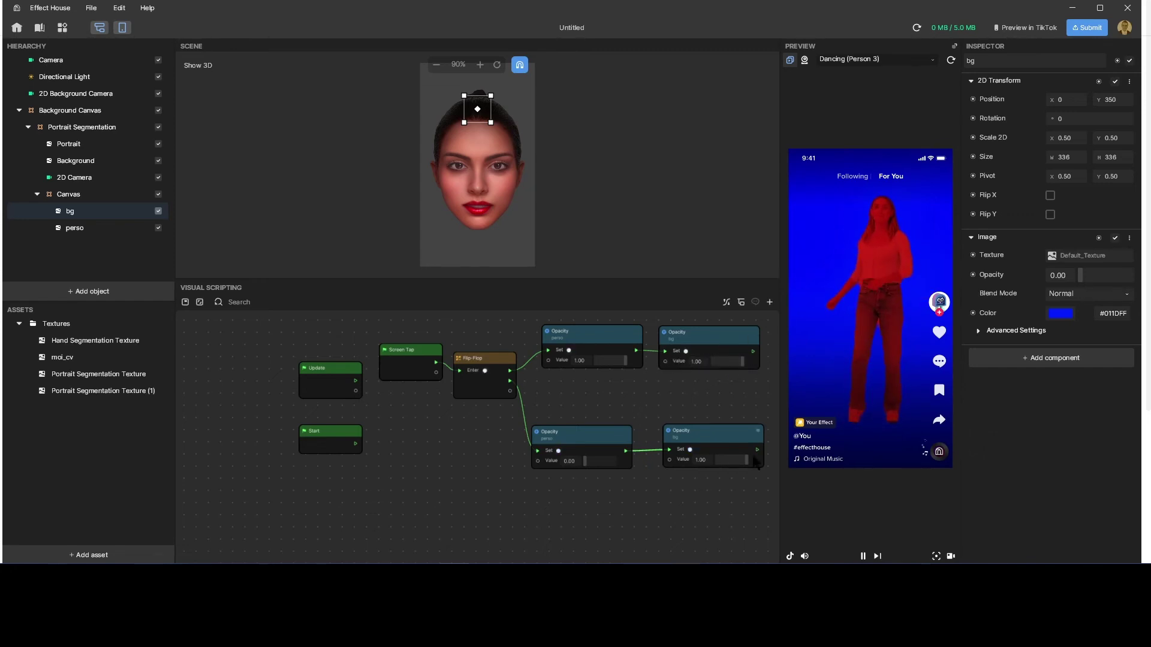
{"action": "left_click_drag", "start_coordinate": [746, 460], "coordinate": [716, 460]}
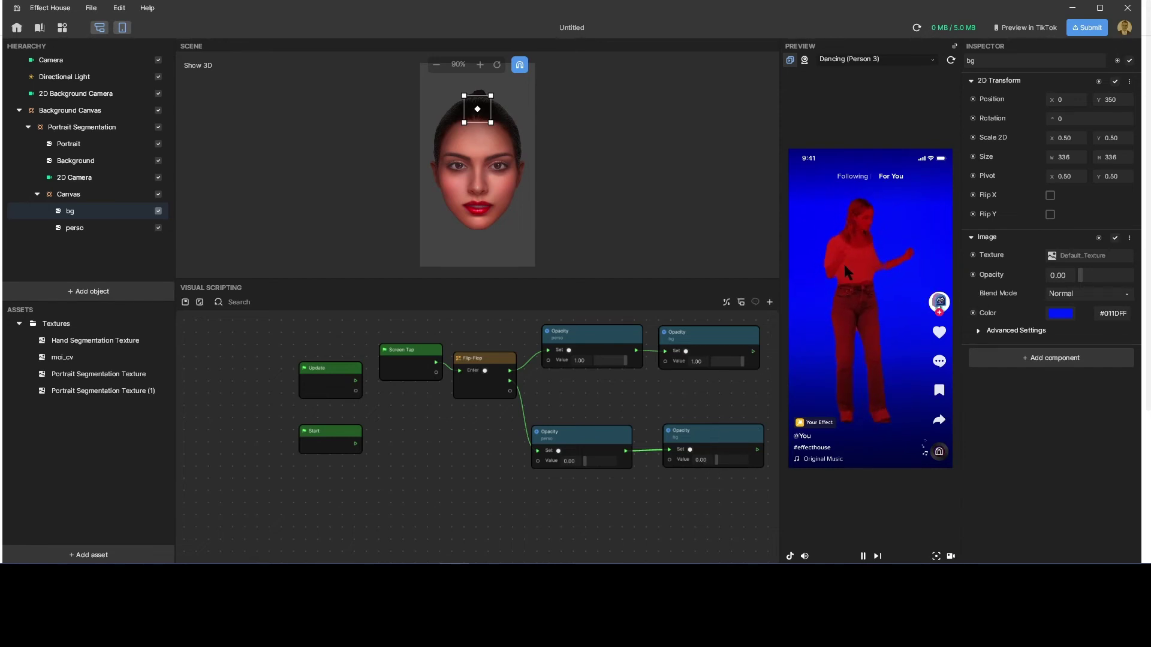
{"action": "left_click", "coordinate": [812, 310]}
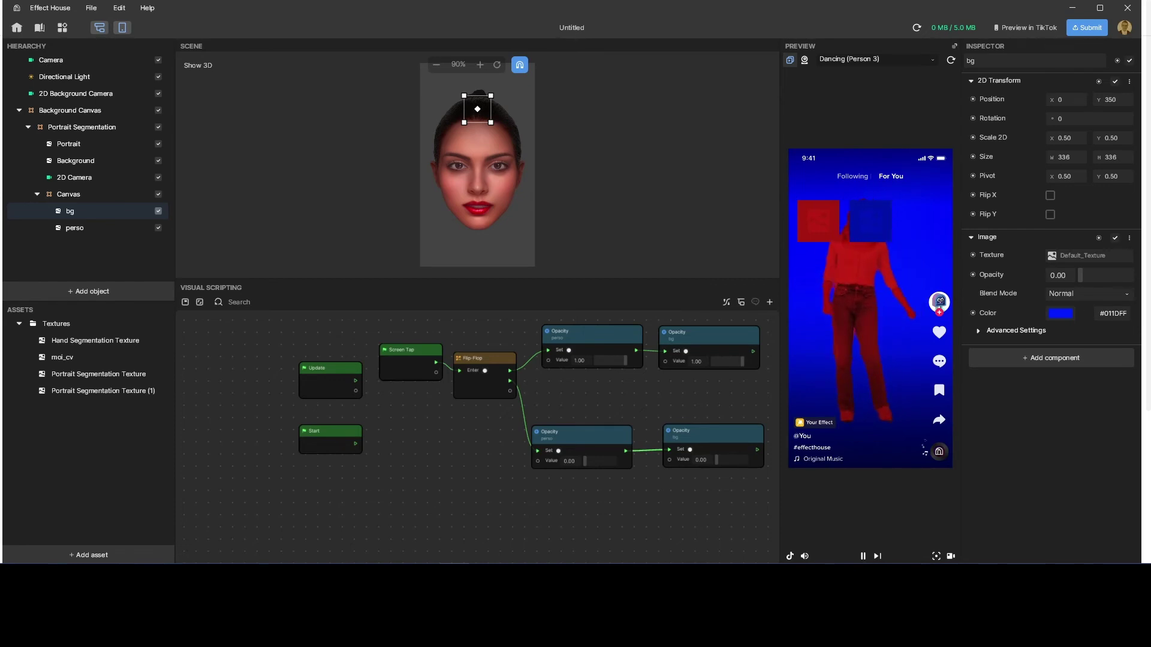
{"action": "scroll", "coordinate": [477, 420], "scroll_direction": "down", "scroll_amount": 2}
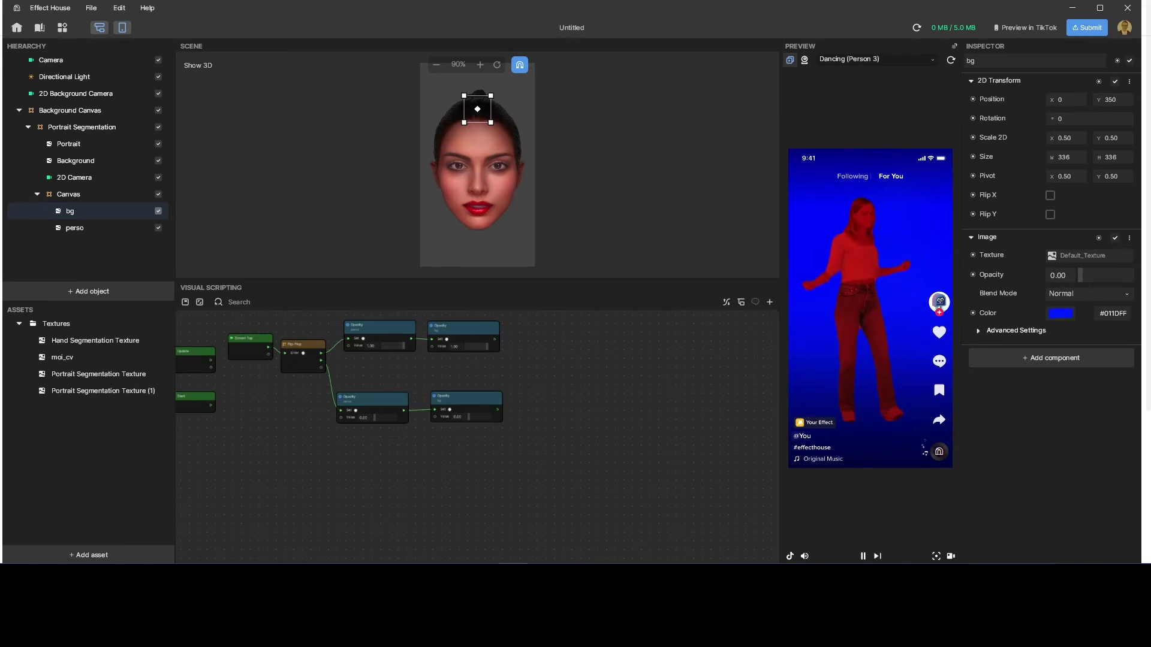
{"action": "left_click", "coordinate": [823, 302]}
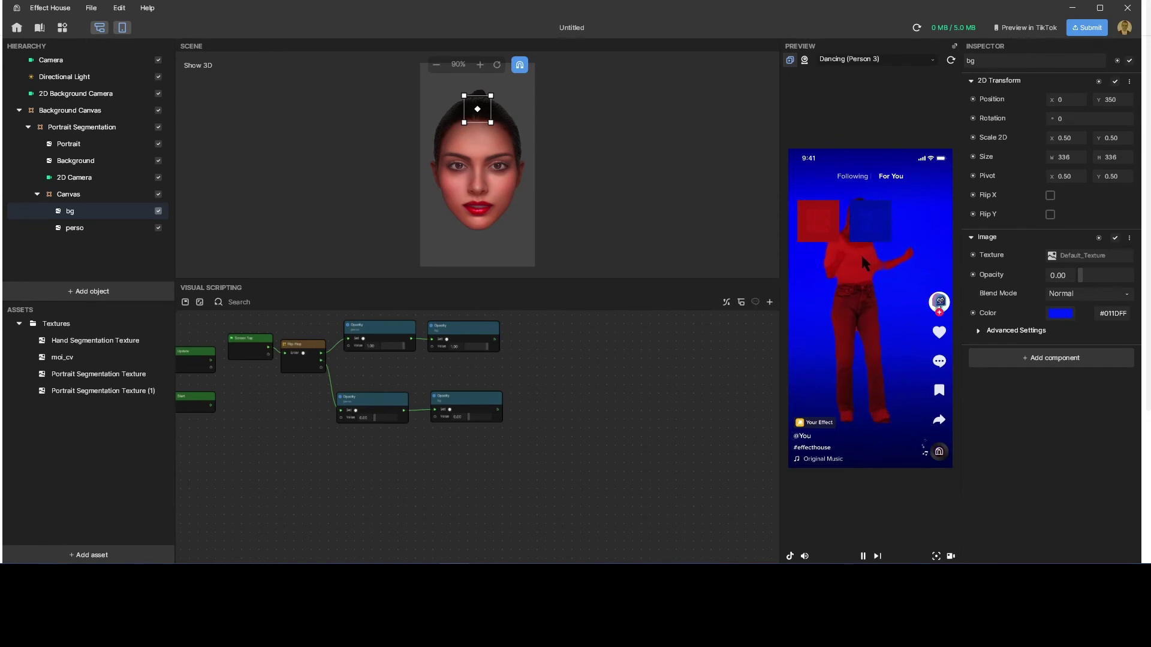
- Add an Image Tap node and place it to the right of the bg Opacity nodes
{"action": "left_click", "coordinate": [769, 302]}
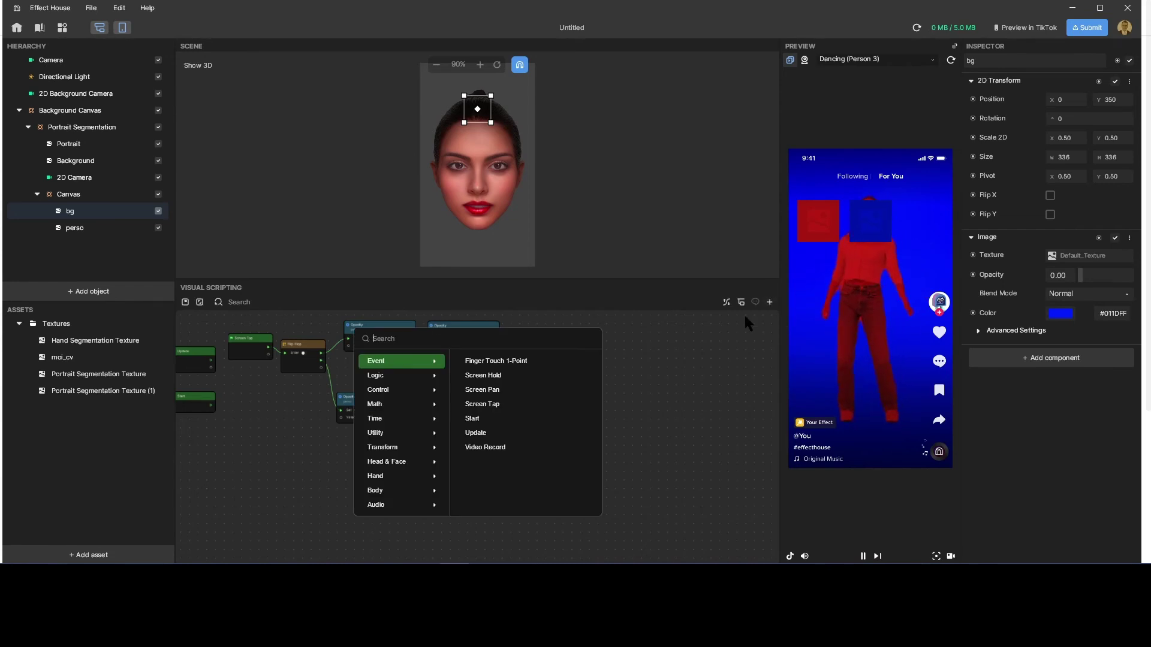
{"action": "type", "text": "ta"}
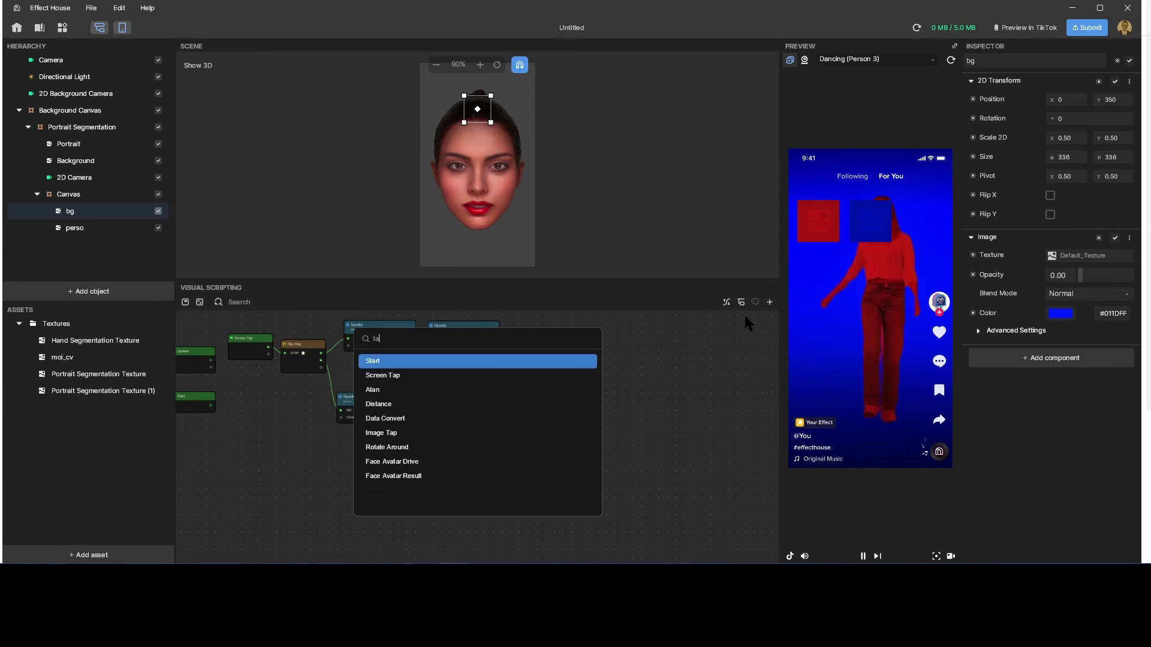
{"action": "type", "text": "p"}
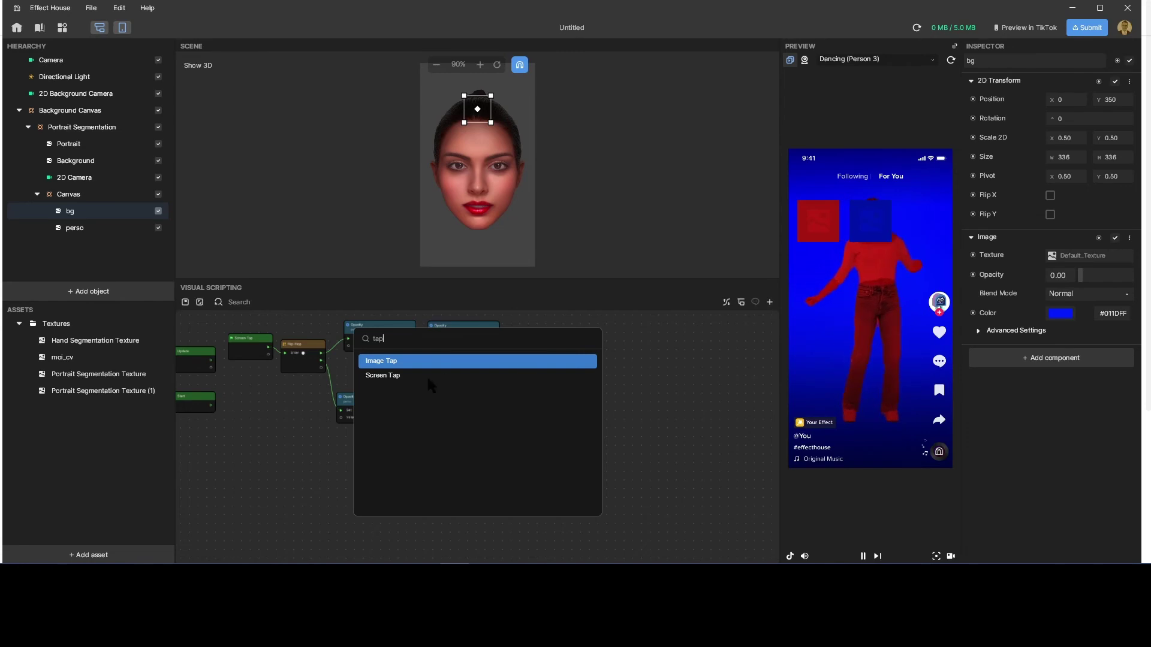
{"action": "mouse_move", "coordinate": [395, 372]}
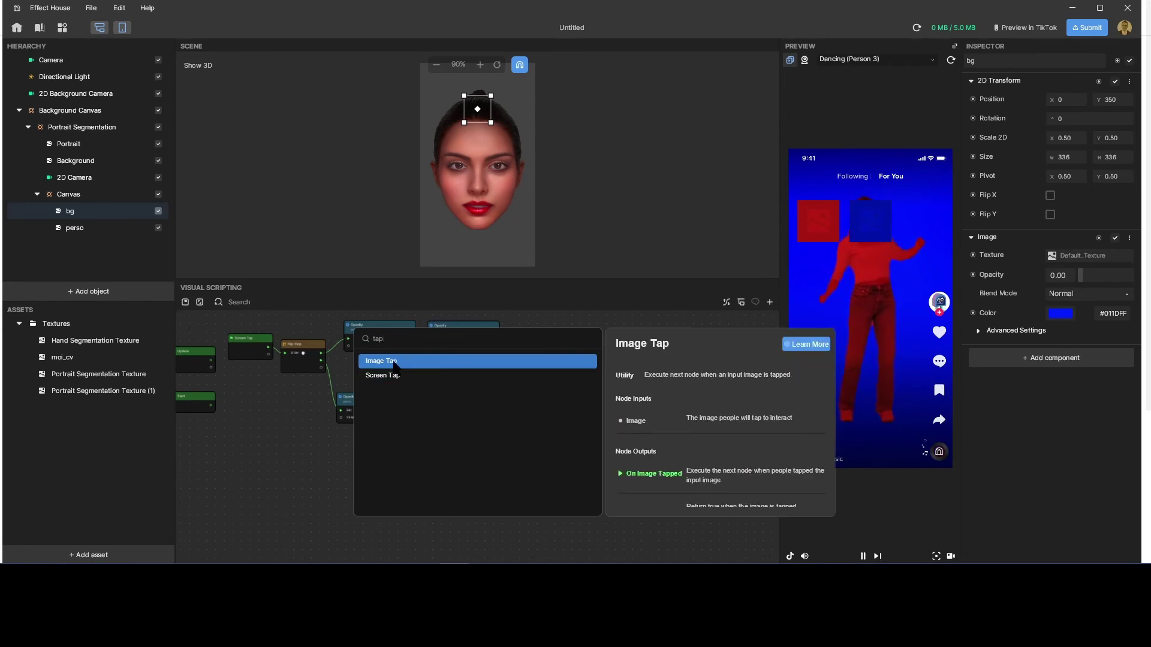
{"action": "left_click", "coordinate": [395, 362]}
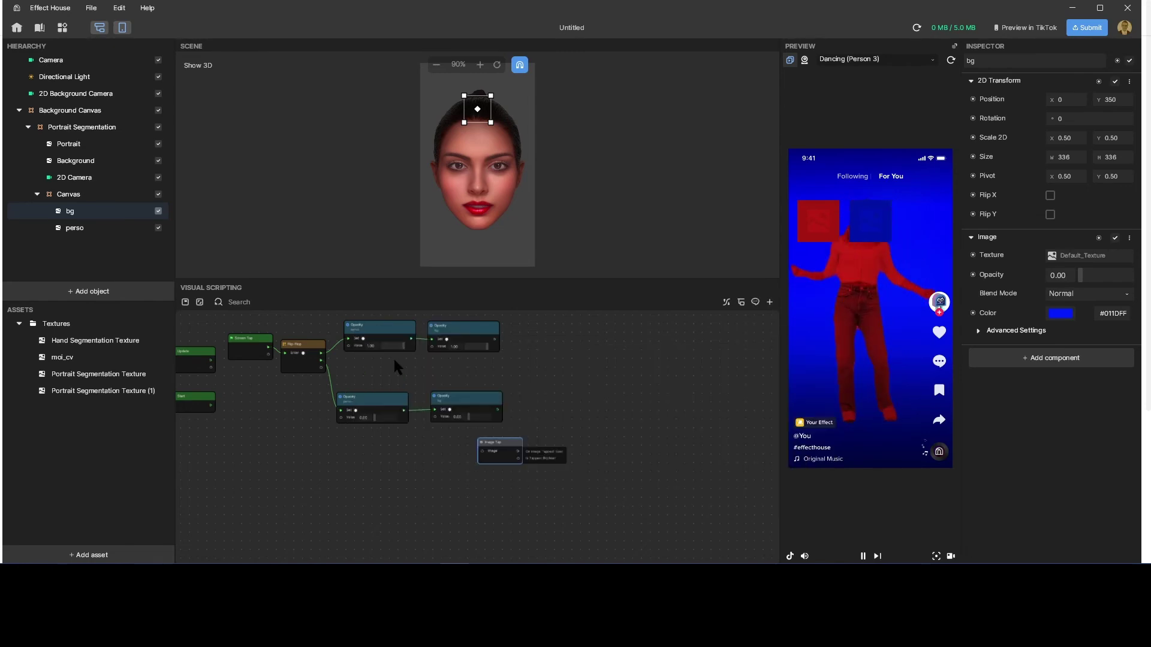
{"action": "left_click_drag", "start_coordinate": [495, 442], "coordinate": [574, 355]}
{"action": "scroll", "coordinate": [550, 354], "scroll_direction": "up", "scroll_amount": 2}
{"action": "scroll", "coordinate": [551, 354], "scroll_direction": "up", "scroll_amount": 1}
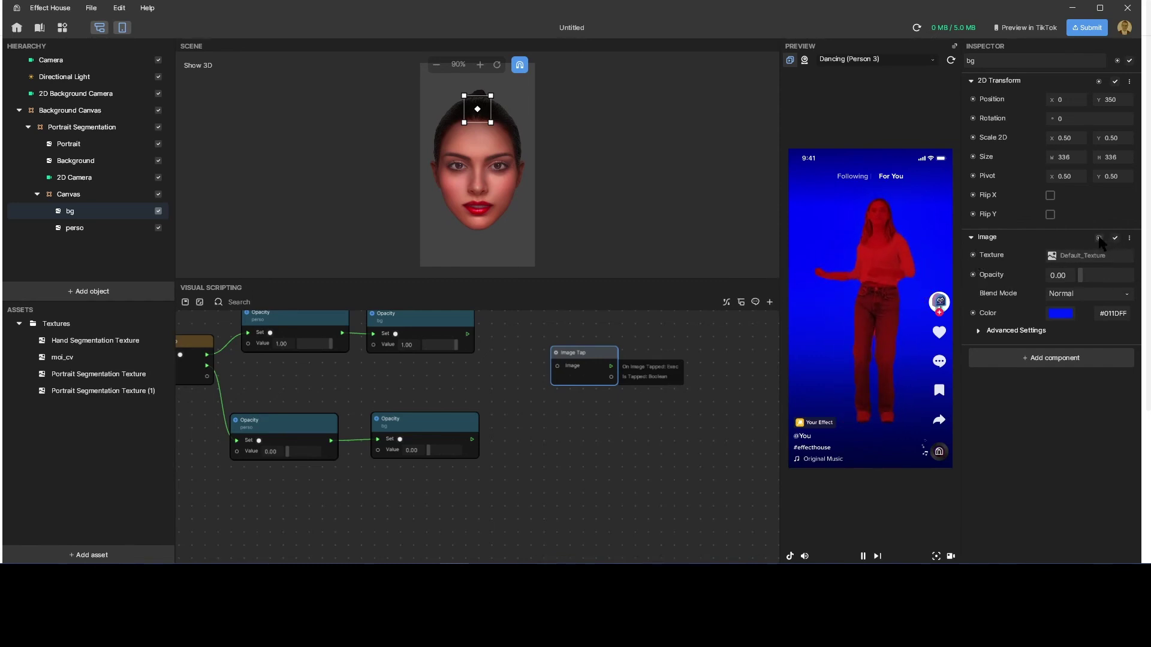
- Add a Get Image node for the bg image, connect it to the Image Tap node's Image input, and arrange the pair
{"action": "right_click", "coordinate": [990, 254]}
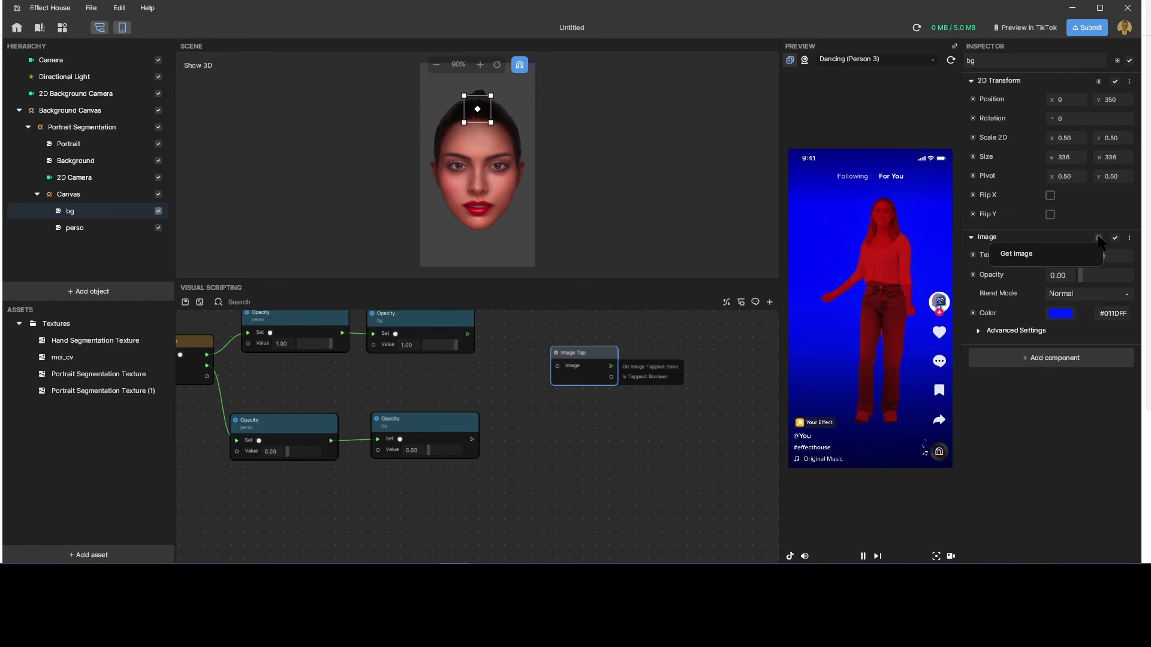
{"action": "left_click", "coordinate": [1016, 254]}
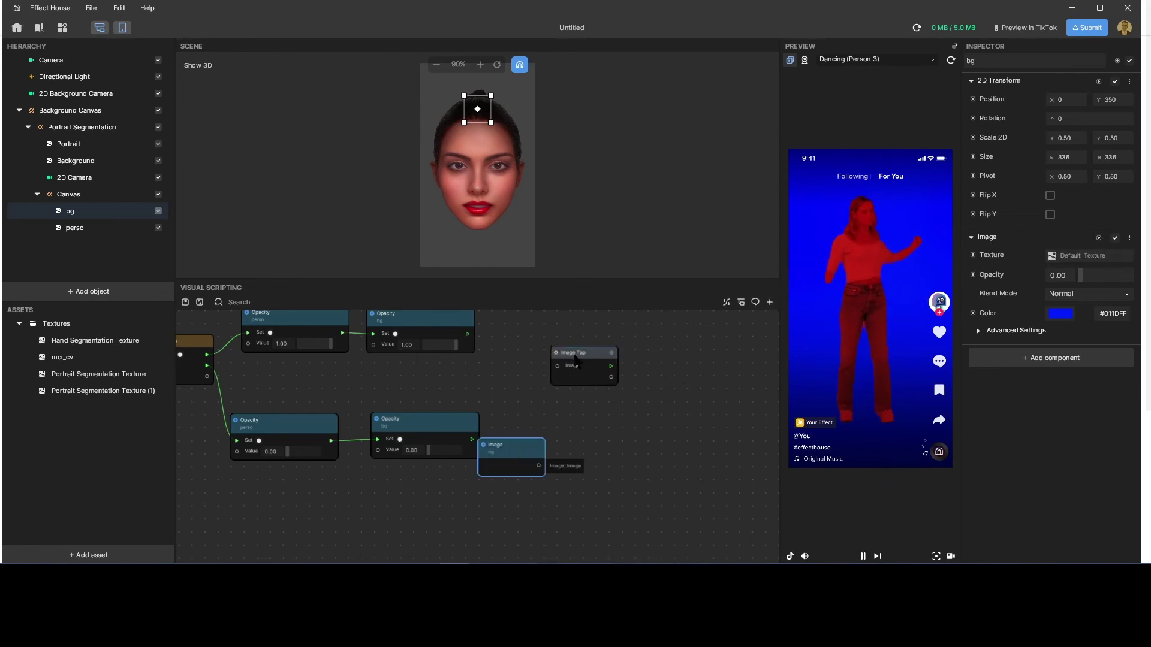
{"action": "left_click_drag", "start_coordinate": [552, 352], "coordinate": [638, 363]}
{"action": "left_click_drag", "start_coordinate": [519, 444], "coordinate": [644, 380]}
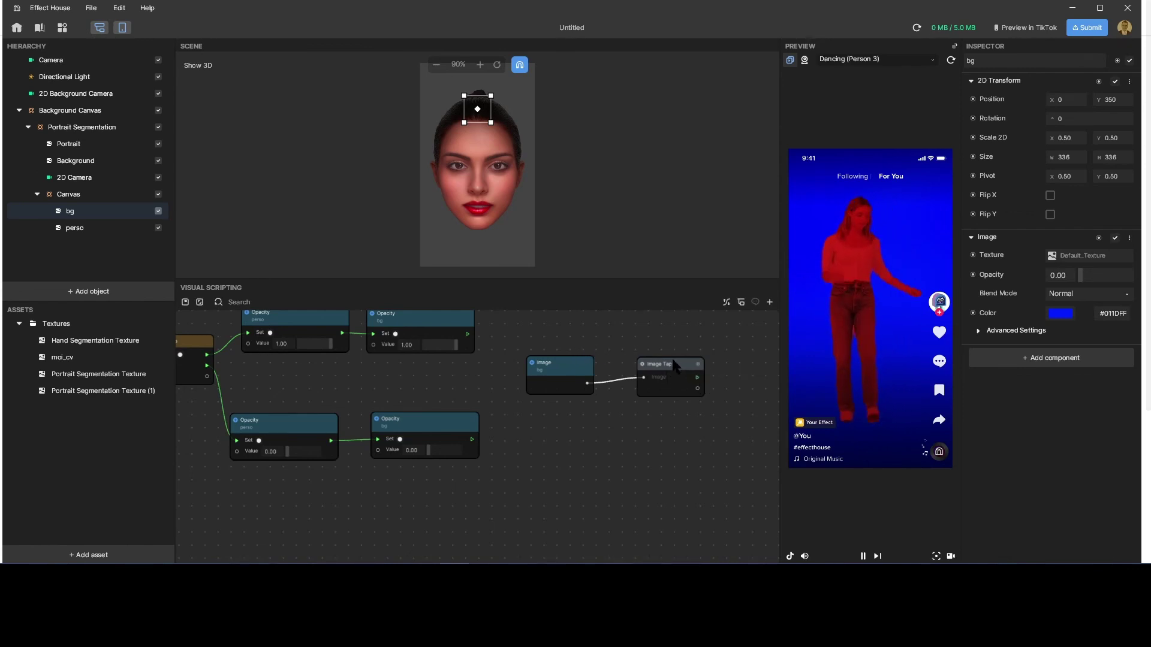
{"action": "left_click_drag", "start_coordinate": [552, 368], "coordinate": [532, 335]}
{"action": "left_click_drag", "start_coordinate": [672, 371], "coordinate": [625, 385]}
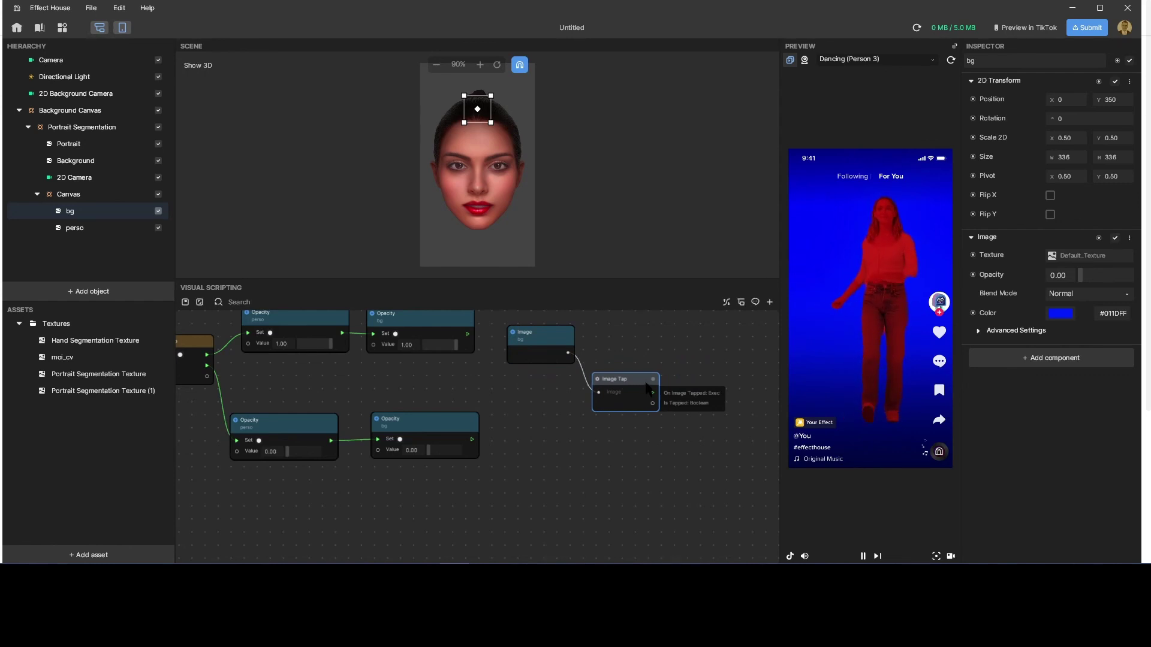
- Try triggering a Set Color node for the bg image, set to yellow, from Image Tap's On Image Tapped output
{"action": "left_click", "coordinate": [973, 314]}
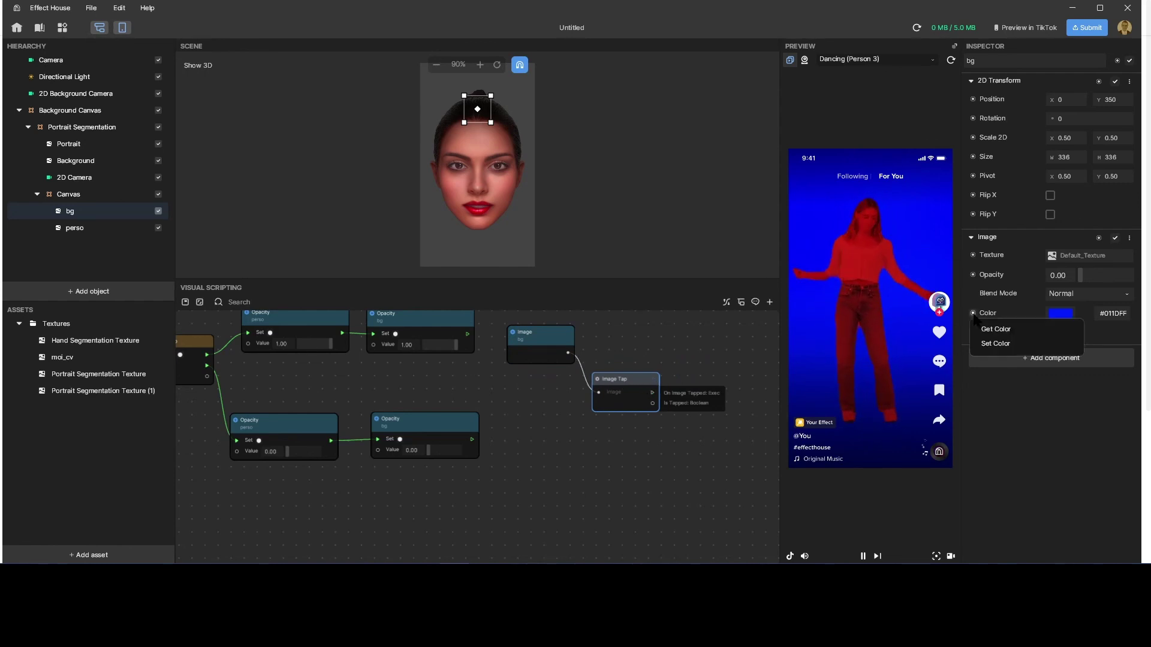
{"action": "left_click", "coordinate": [995, 344]}
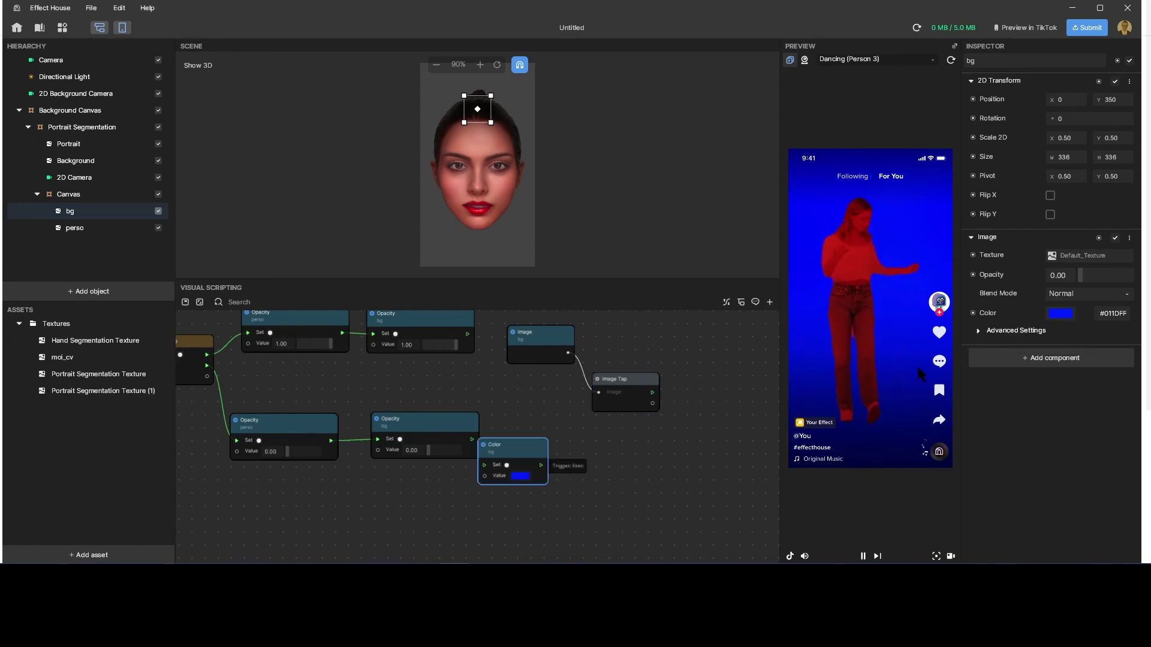
{"action": "left_click_drag", "start_coordinate": [526, 448], "coordinate": [722, 443]}
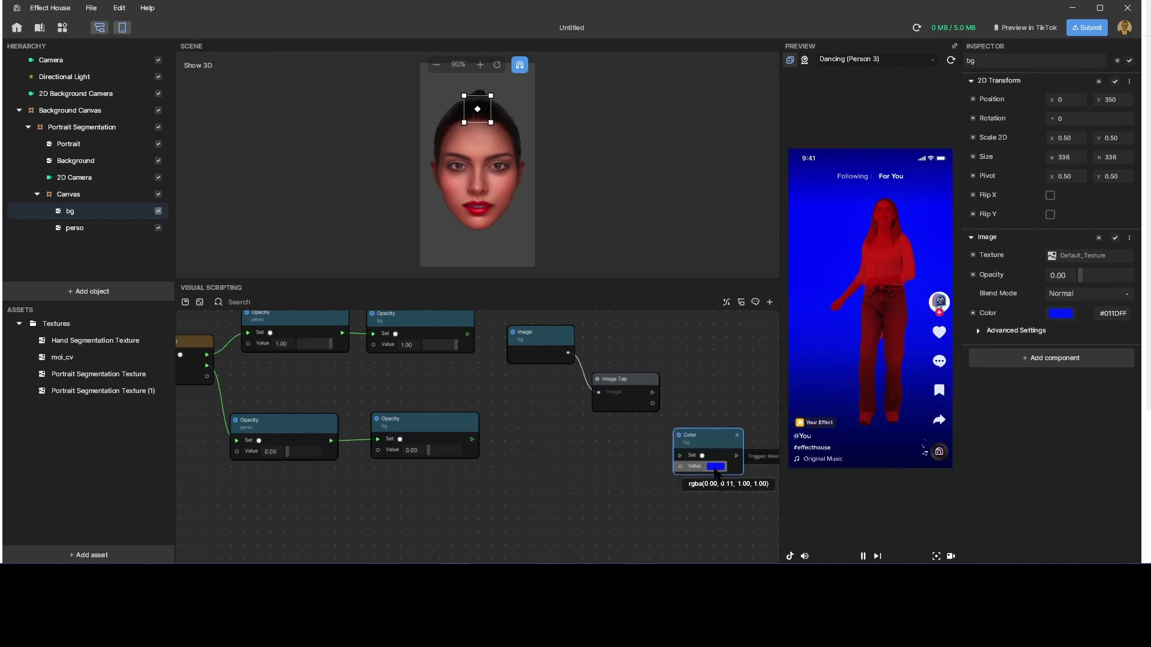
{"action": "left_click", "coordinate": [717, 467]}
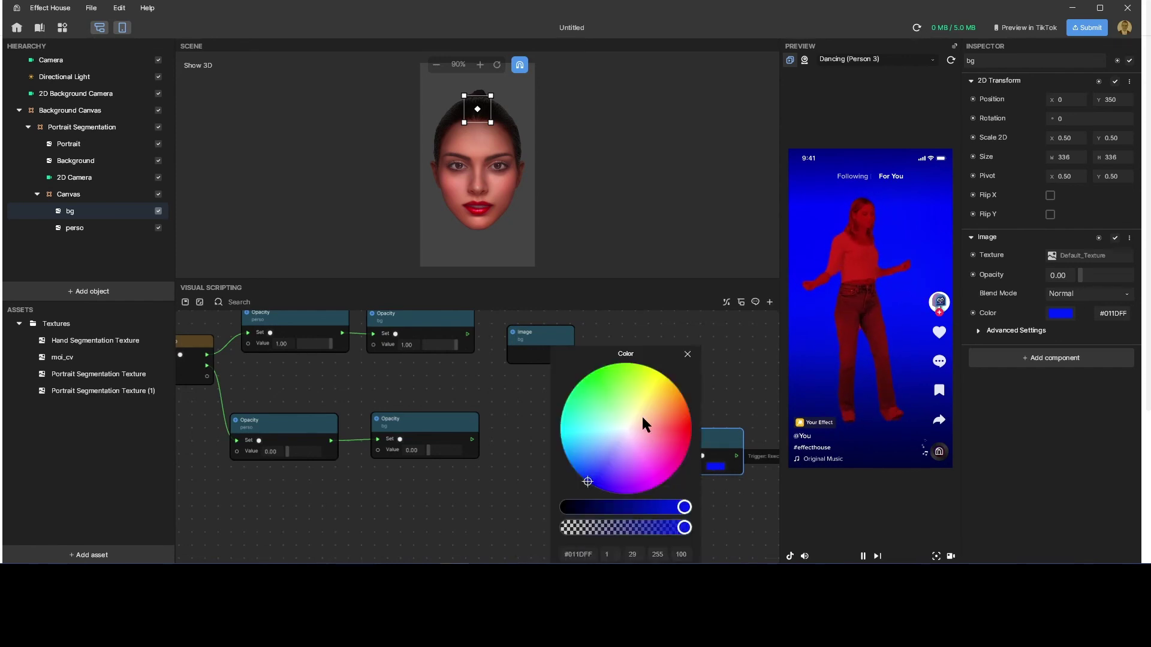
{"action": "left_click_drag", "start_coordinate": [642, 425], "coordinate": [667, 366]}
{"action": "left_click", "coordinate": [687, 354]}
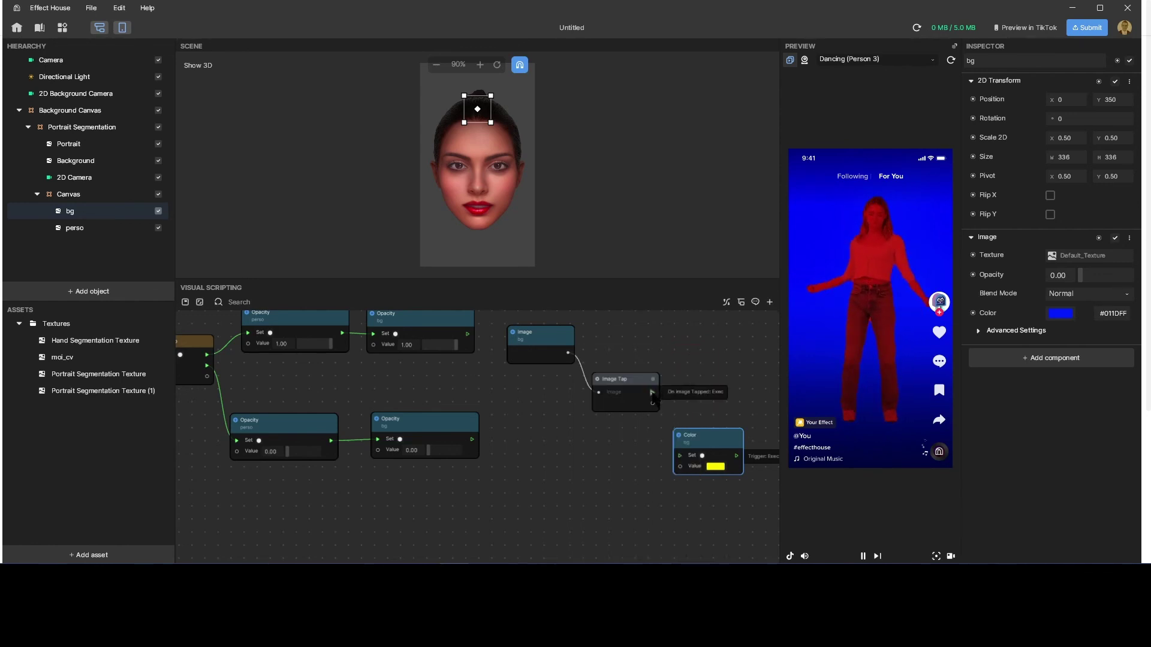
{"action": "left_click_drag", "start_coordinate": [652, 392], "coordinate": [680, 461]}
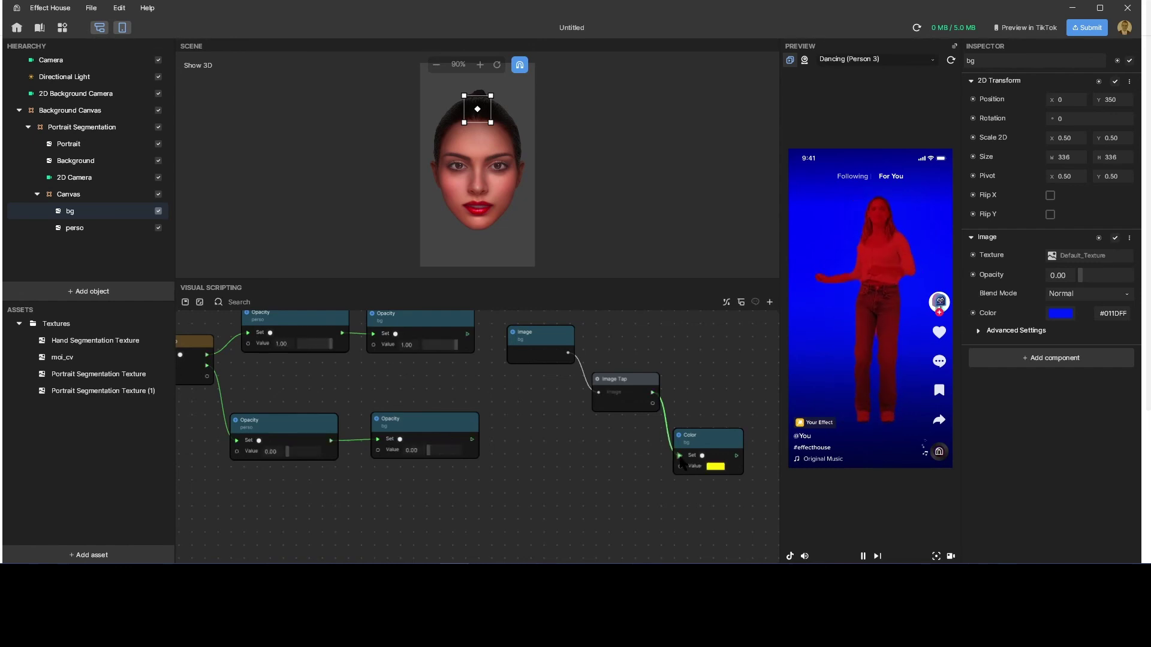
{"action": "left_click", "coordinate": [808, 322]}
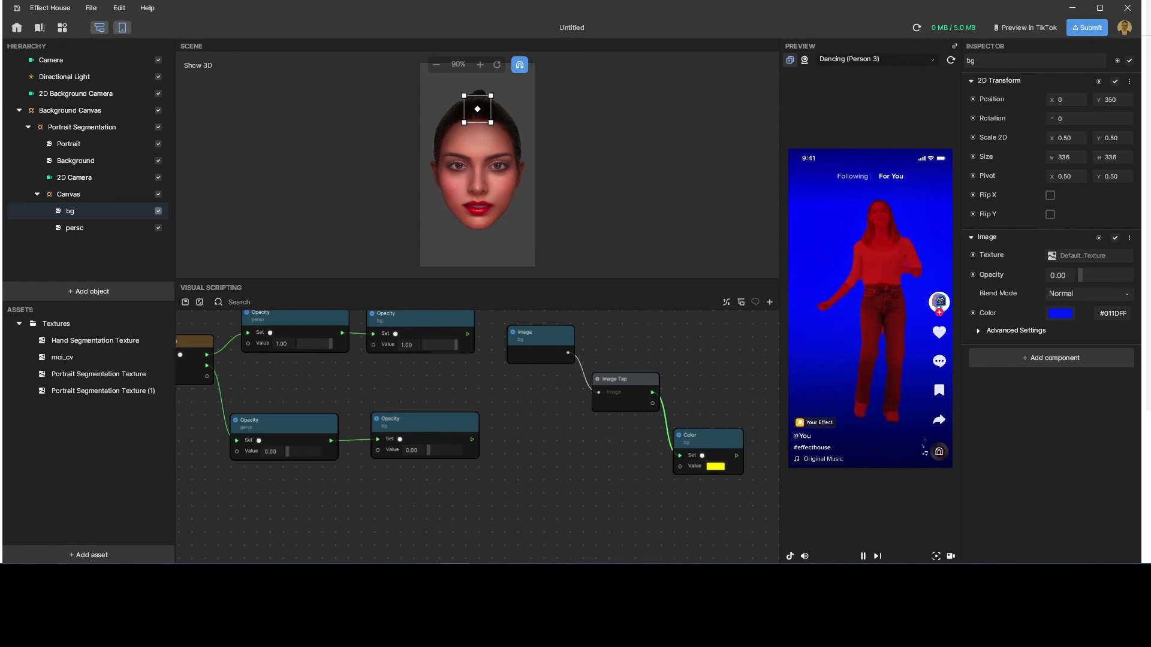
- Trigger a yellow Set Color node for the Background layer from Image Tap, and test it by tapping the bg swatch in the preview
{"action": "left_click", "coordinate": [76, 161]}
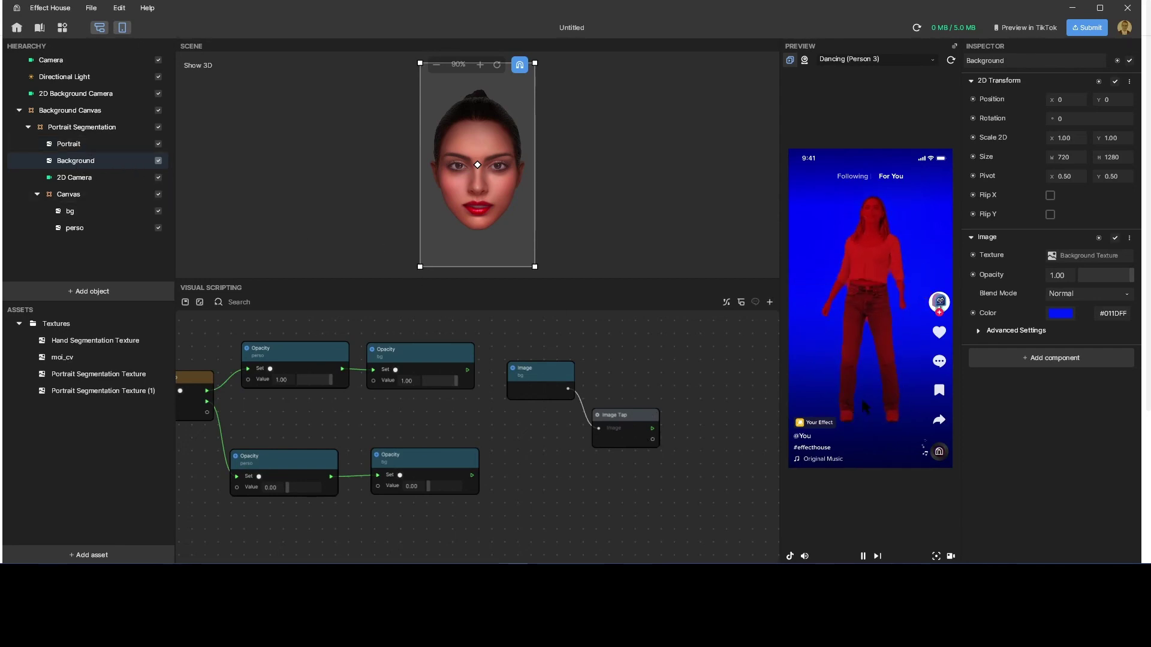
{"action": "left_click", "coordinate": [974, 312]}
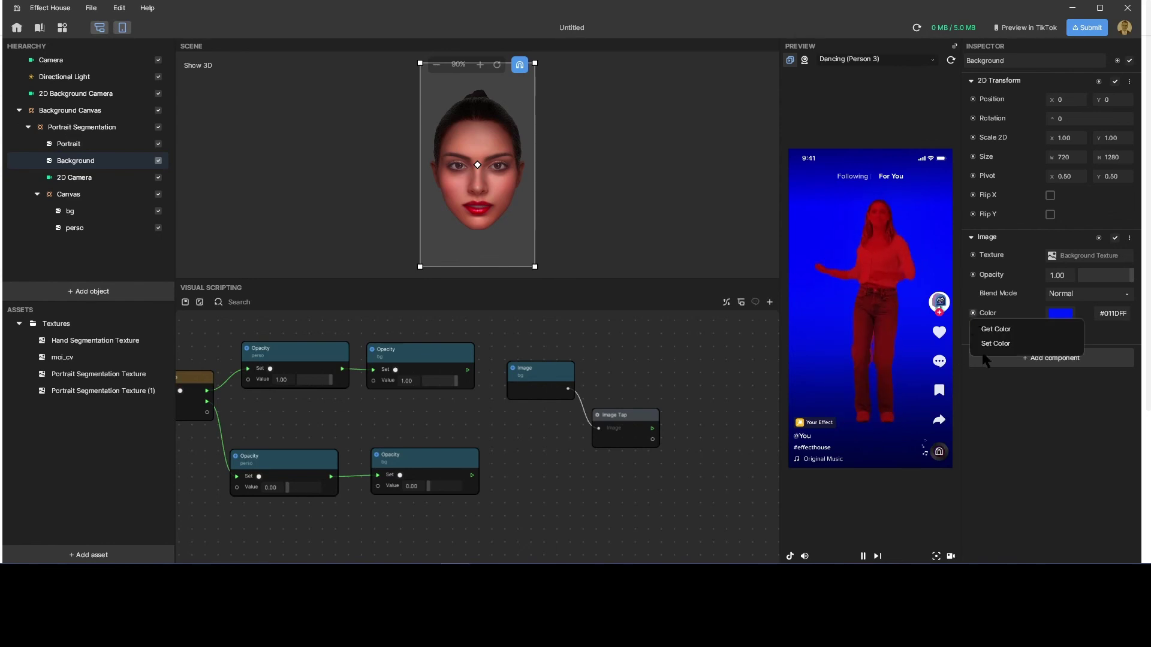
{"action": "left_click", "coordinate": [989, 340]}
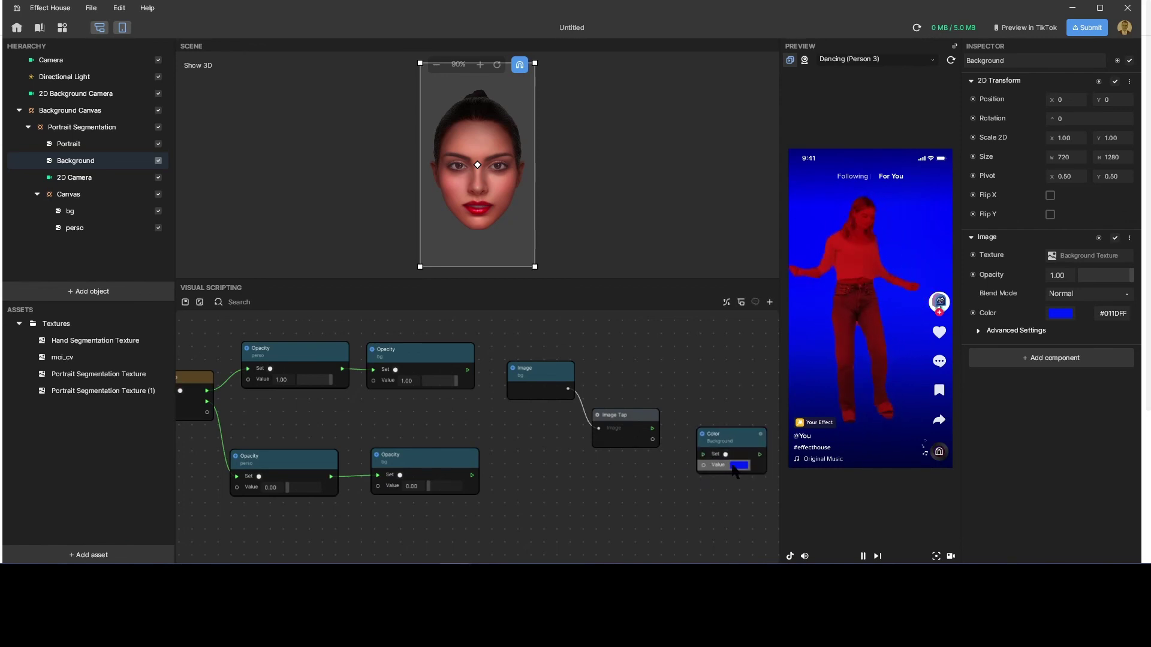
{"action": "left_click", "coordinate": [739, 465]}
{"action": "left_click_drag", "start_coordinate": [671, 396], "coordinate": [685, 375]}
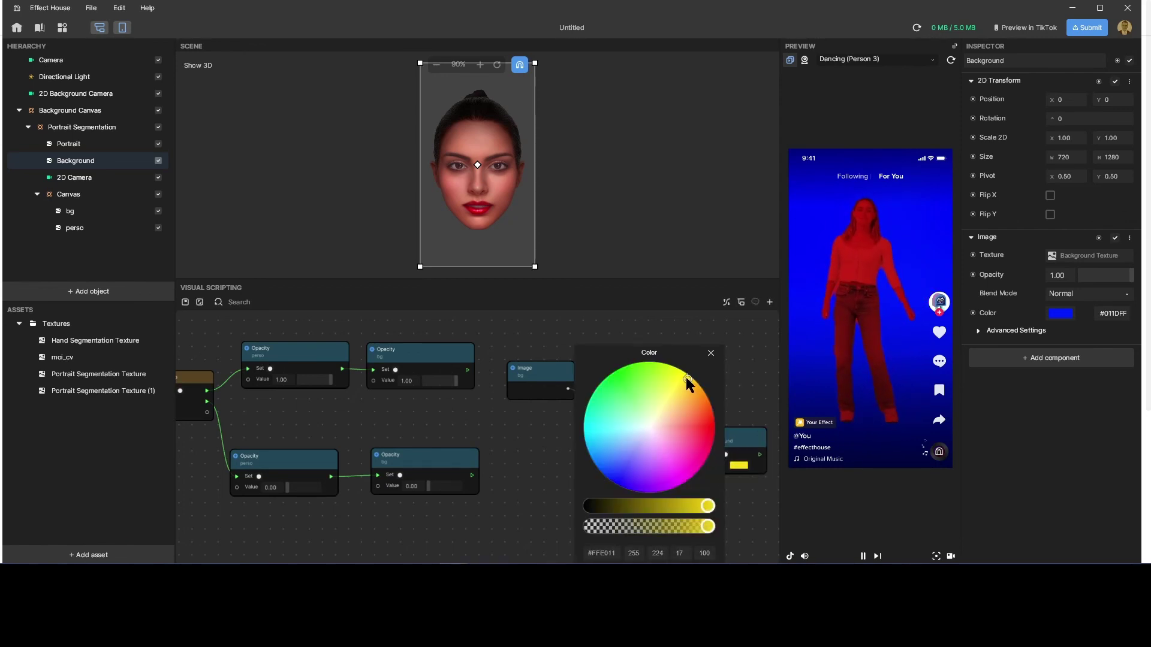
{"action": "left_click", "coordinate": [709, 353]}
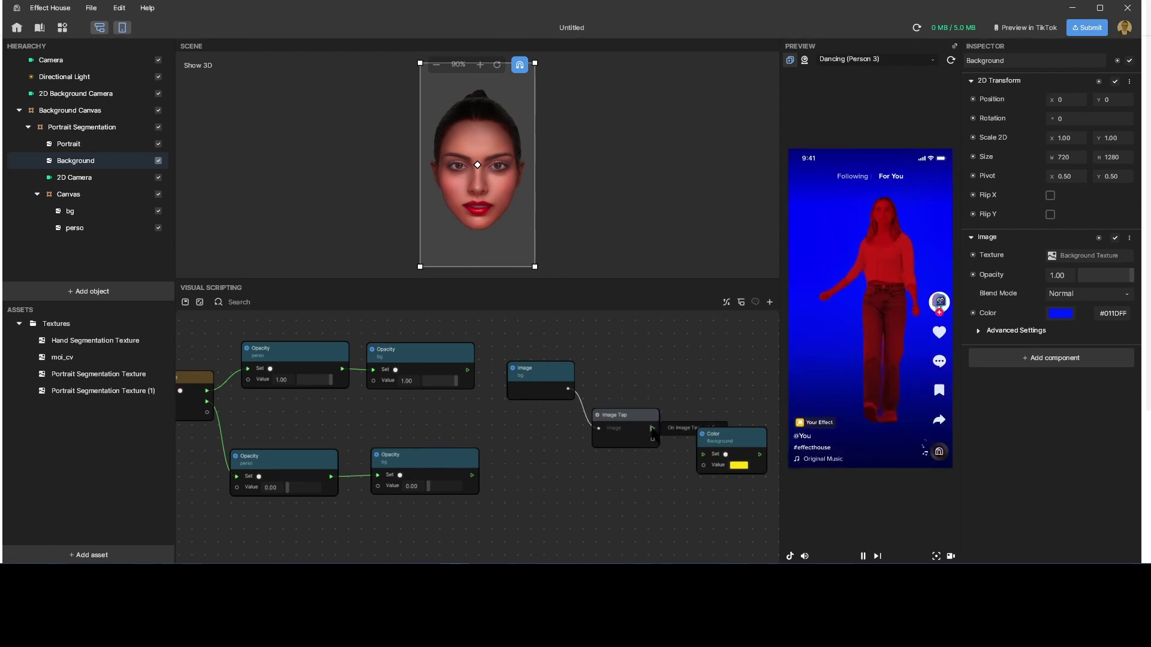
{"action": "left_click_drag", "start_coordinate": [653, 429], "coordinate": [688, 440]}
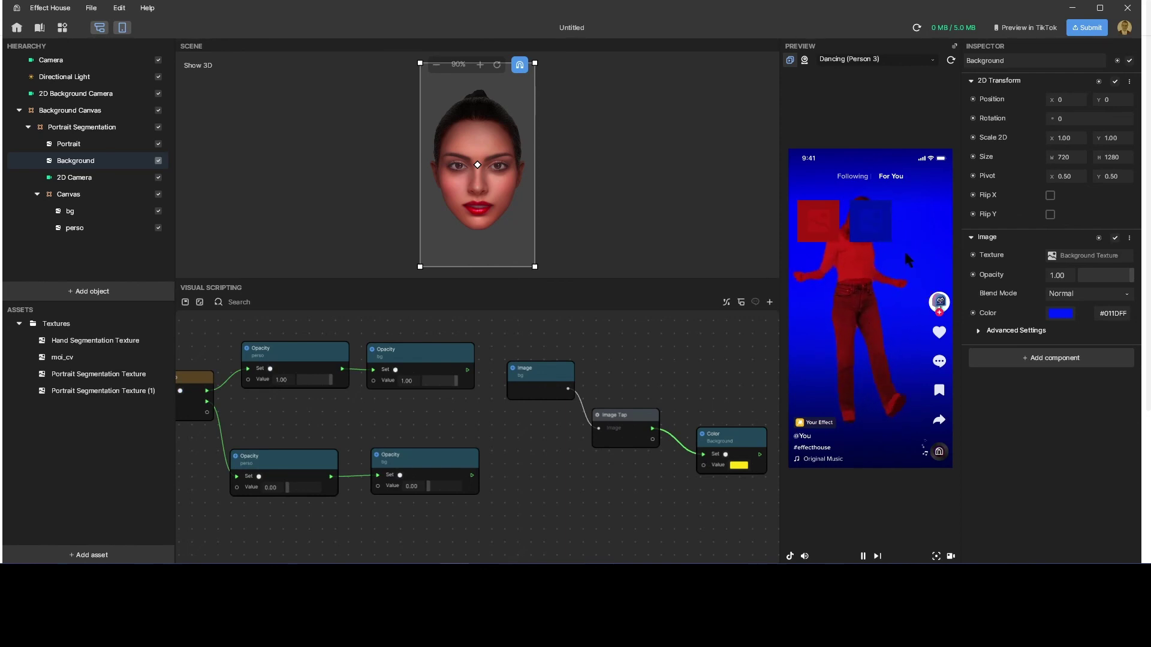
{"action": "left_click", "coordinate": [870, 217]}
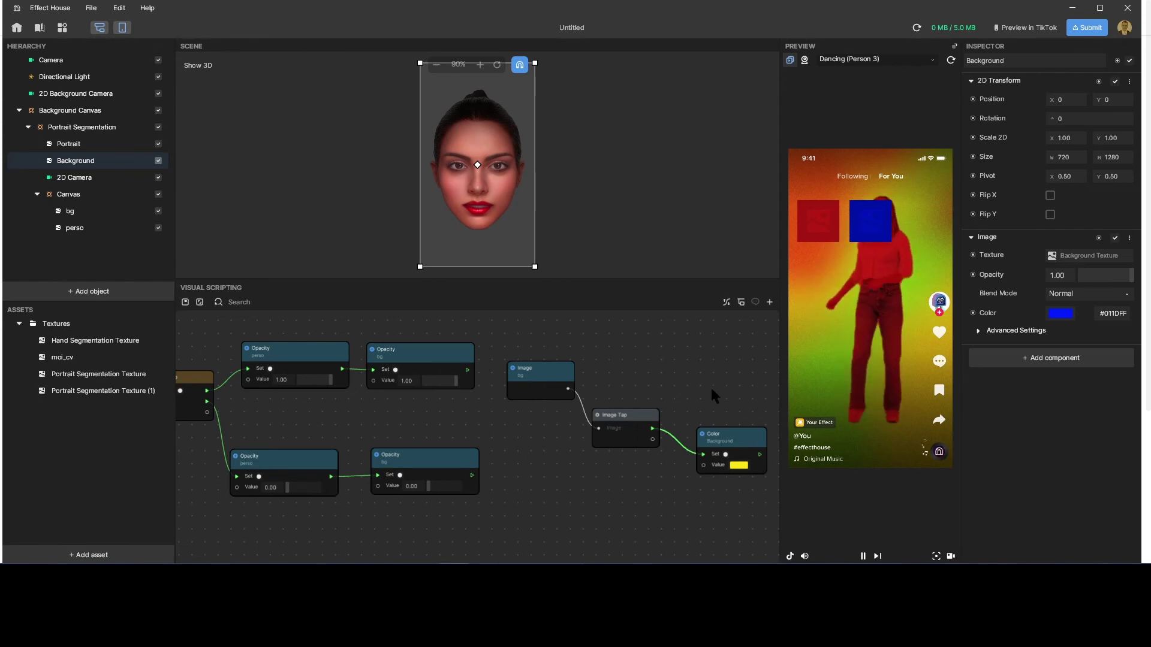
- Change the Background Color node's value to magenta #FF04F8 and test it by tapping the bg swatch in the preview
{"action": "left_click", "coordinate": [739, 465]}
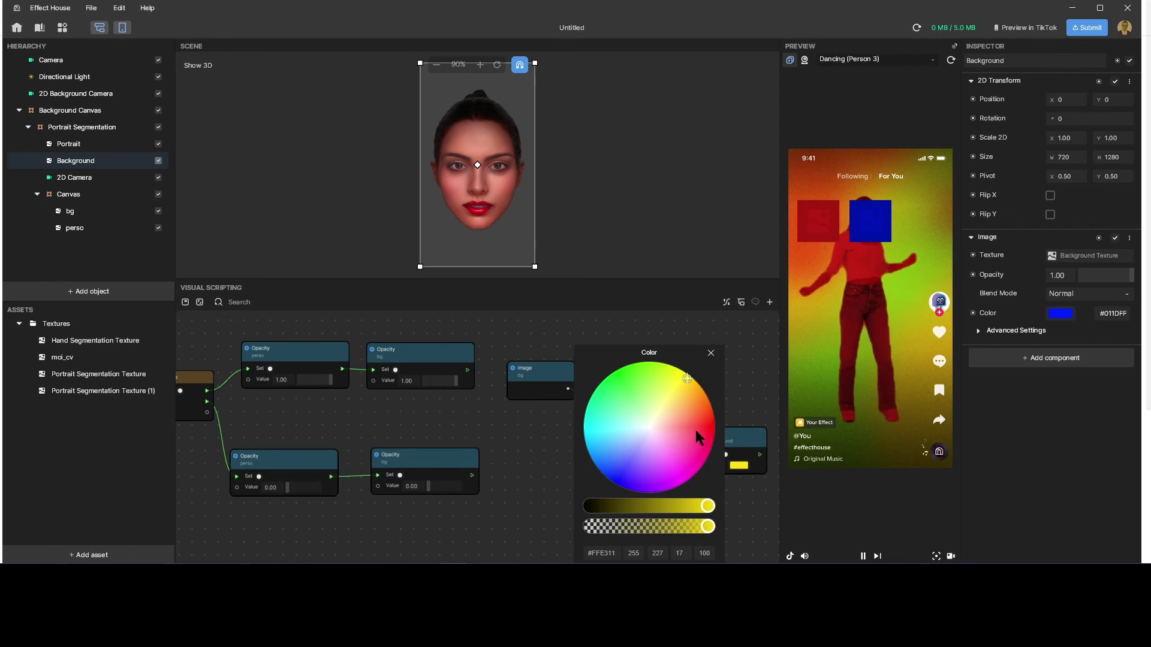
{"action": "left_click_drag", "start_coordinate": [696, 428], "coordinate": [691, 485]}
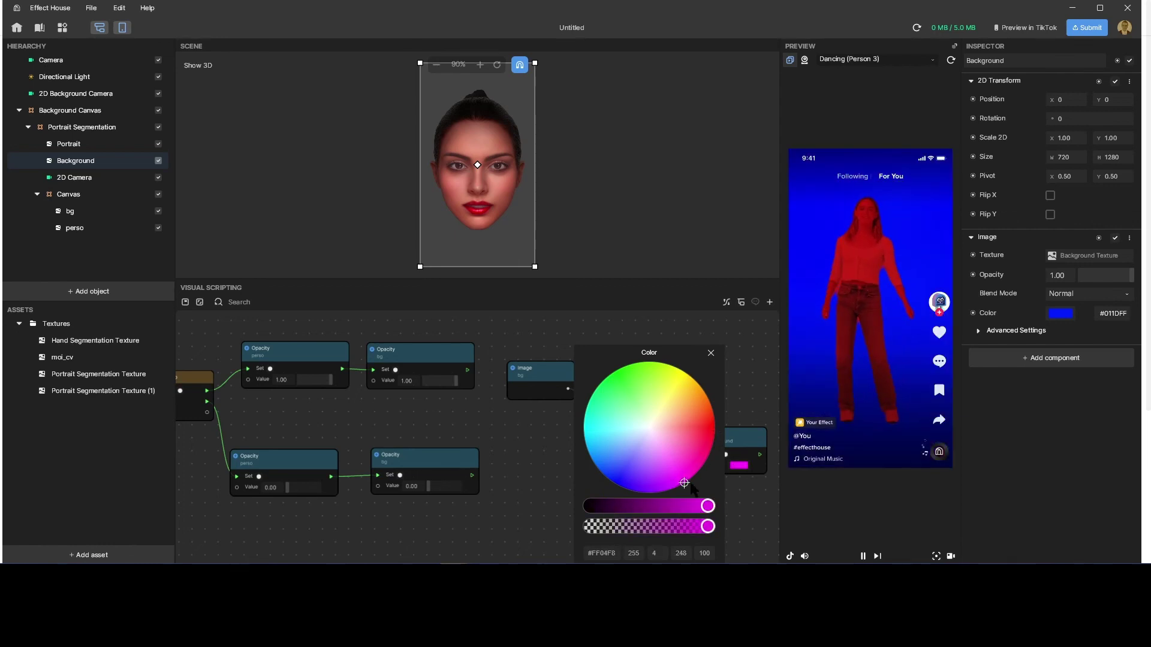
{"action": "left_click", "coordinate": [711, 353]}
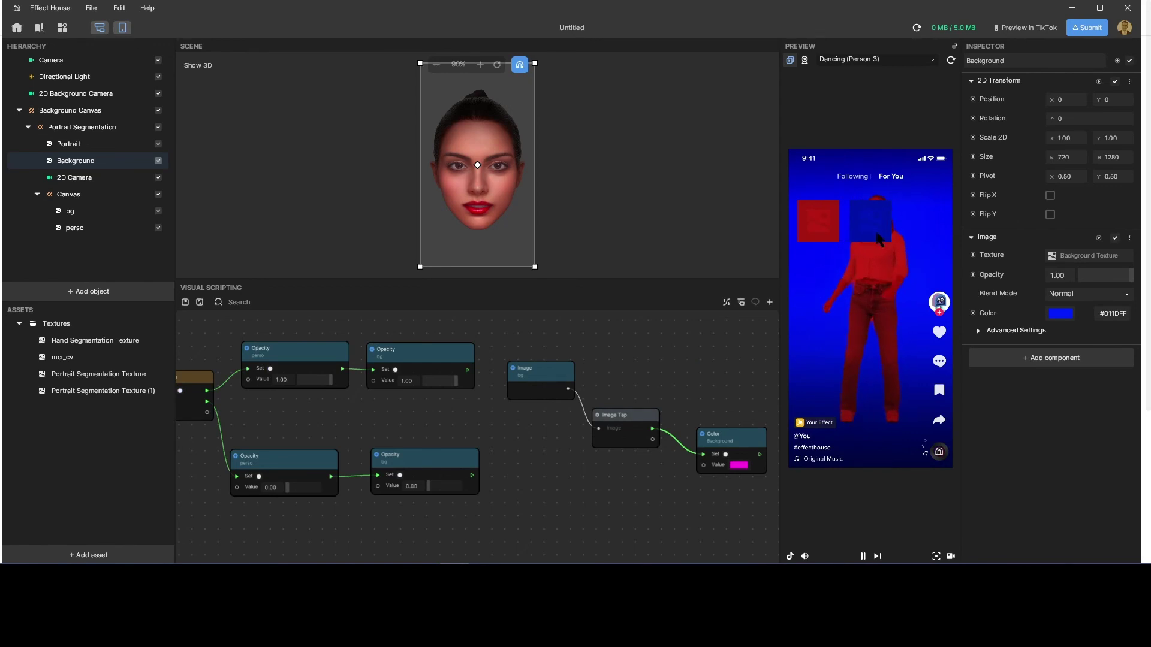
{"action": "left_click", "coordinate": [875, 214]}
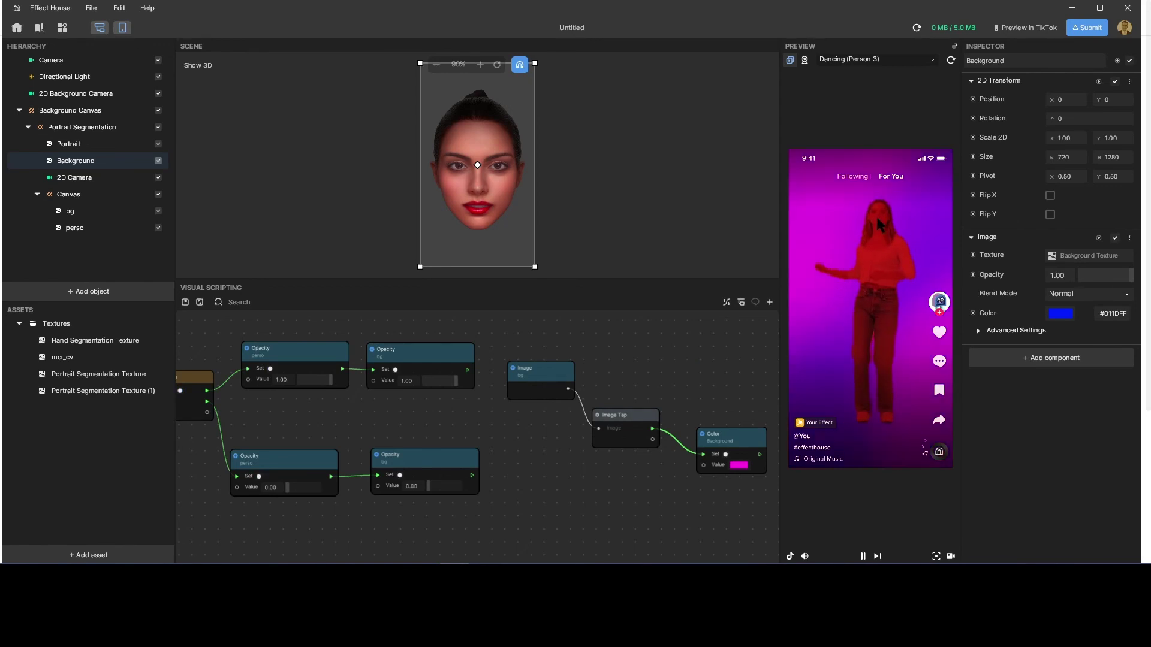